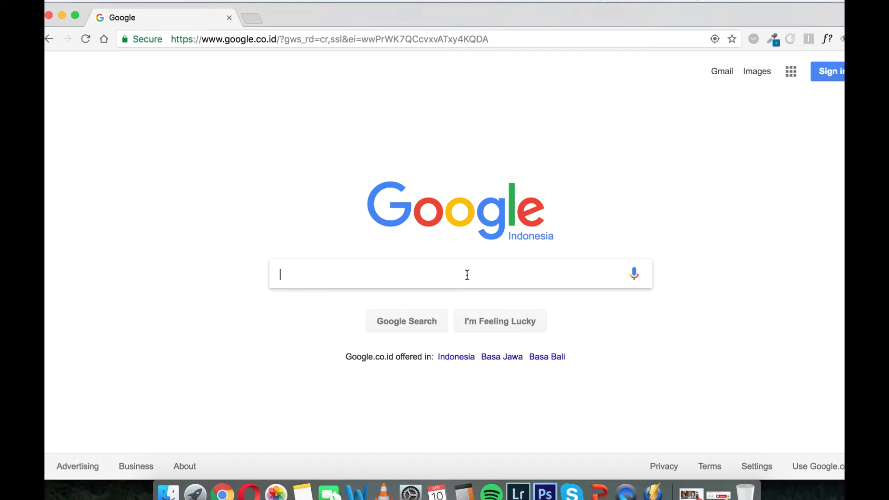
Search Google for "open sans font" and open the Font Squirrel page offering the Open Sans download.
text(open sans font)
key(Return)
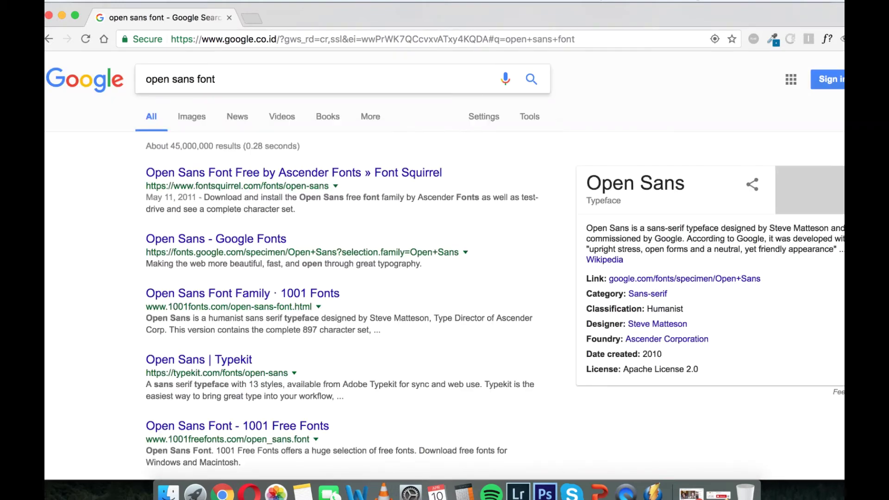
click(323, 176)
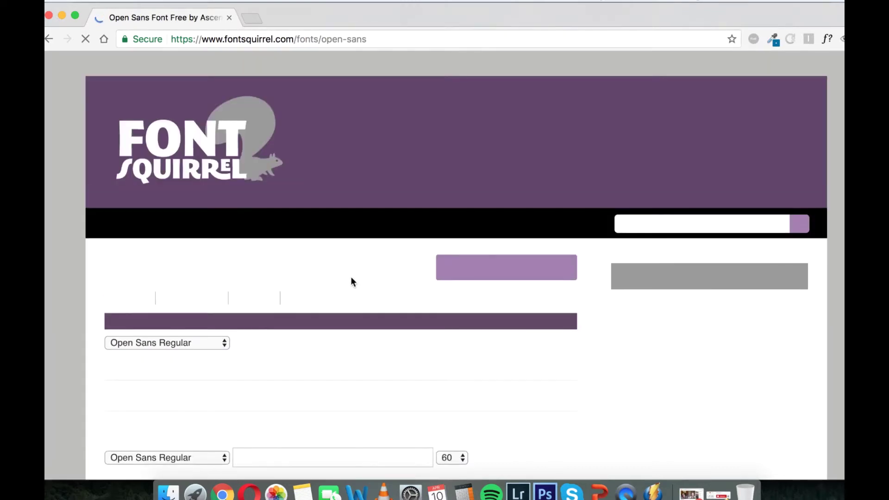
scroll(352, 276, down, 3)
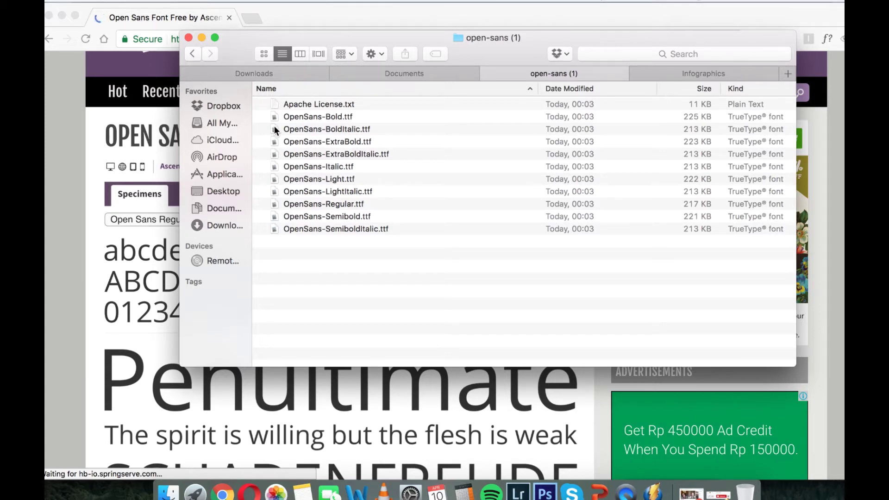
Try to install OpenSans-Bold.ttf from the open-sans (1) folder, closing the font validation window without installing the checked font.
double_click(302, 118)
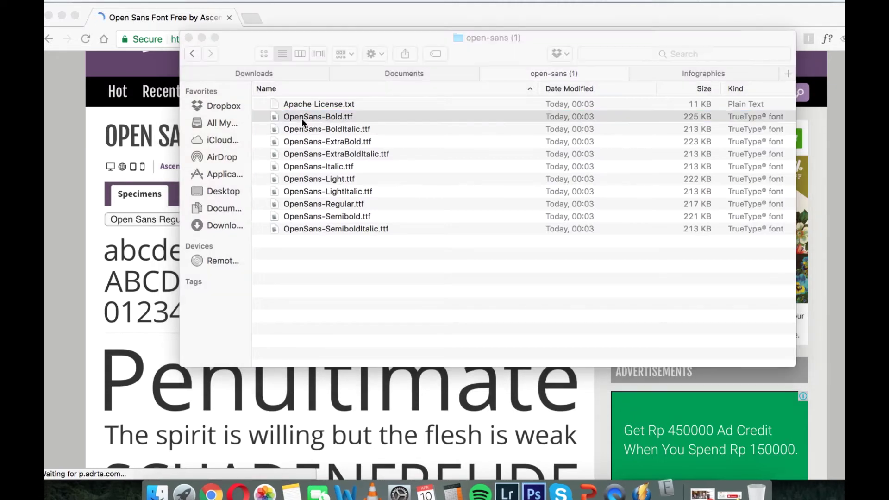
drag(451, 243, 449, 61)
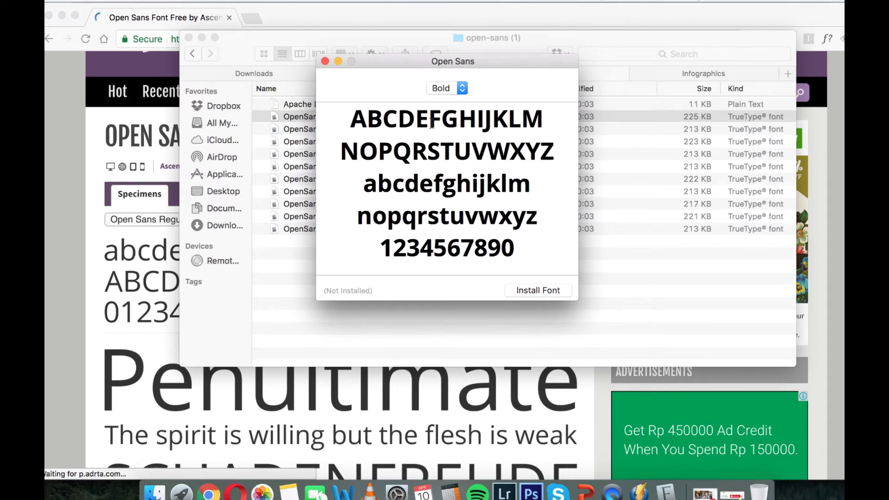
click(557, 291)
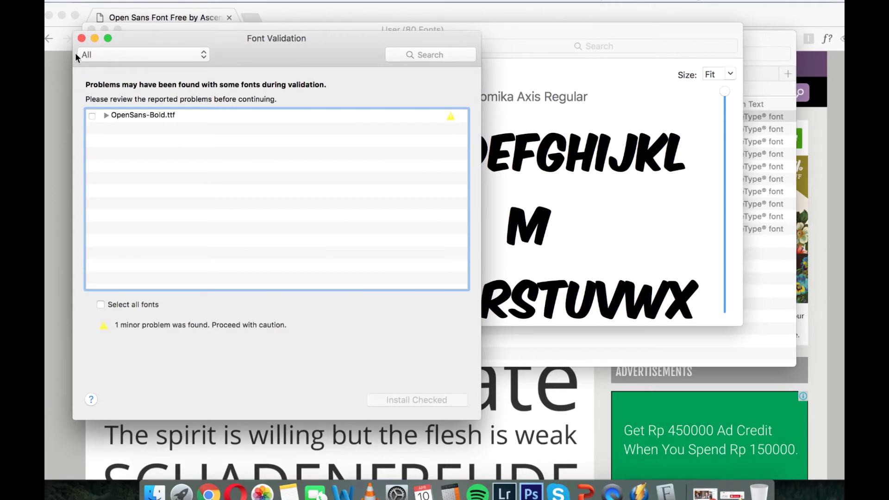
click(82, 39)
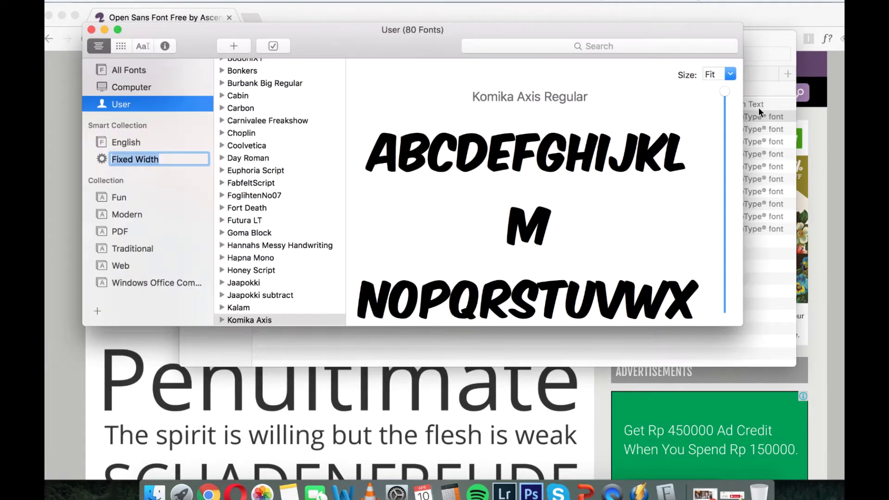
click(803, 120)
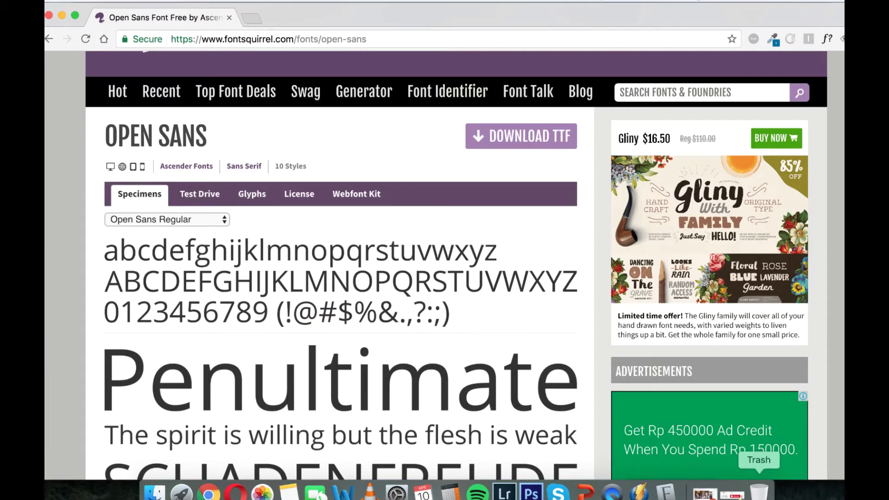
click(665, 492)
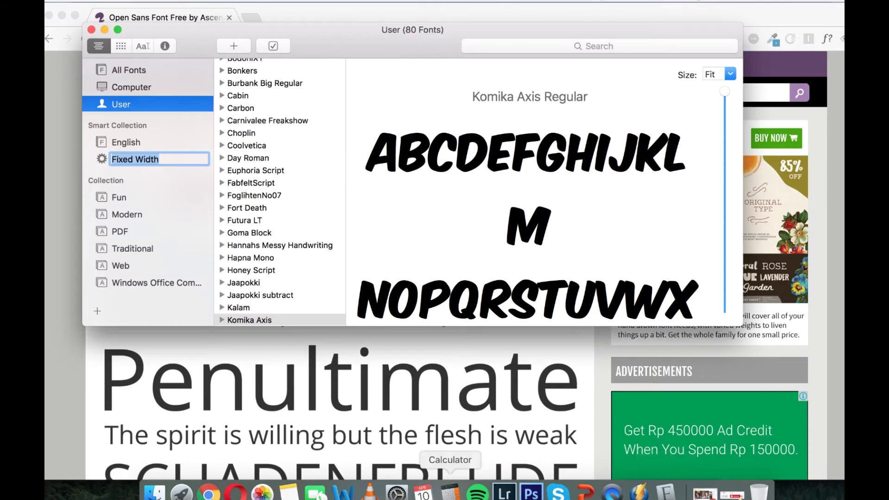
click(147, 494)
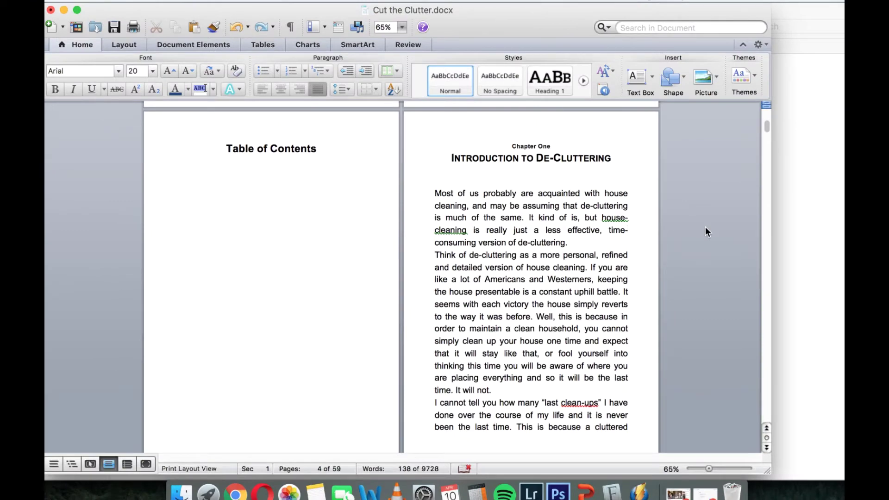
Look through the Chapter One and Consumerism pages of Cut the Clutter.docx to examine the current page layout.
scroll(705, 227, down, 10)
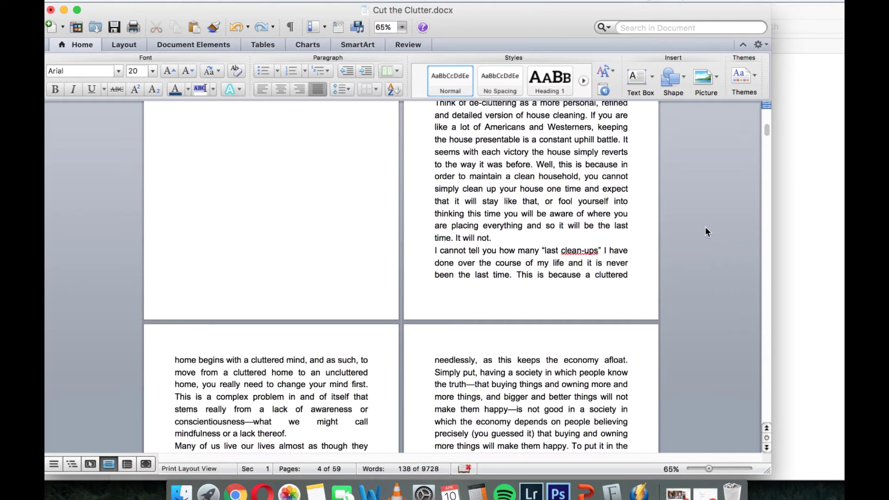
scroll(705, 227, down, 5)
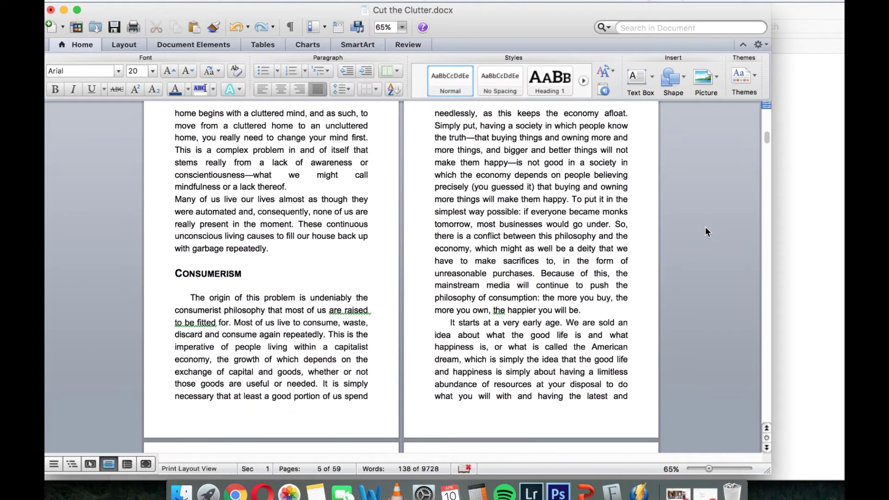
scroll(705, 226, up, 2)
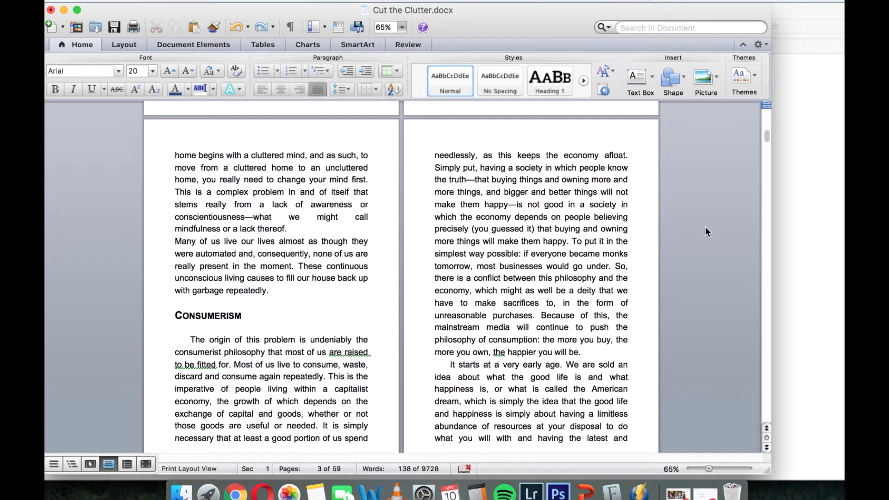
scroll(705, 227, down, 5)
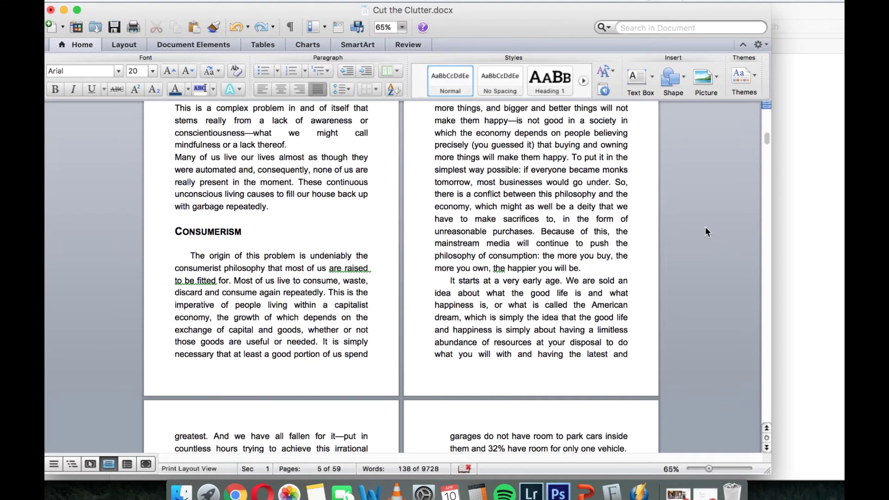
scroll(704, 226, up, 5)
scroll(705, 226, up, 2)
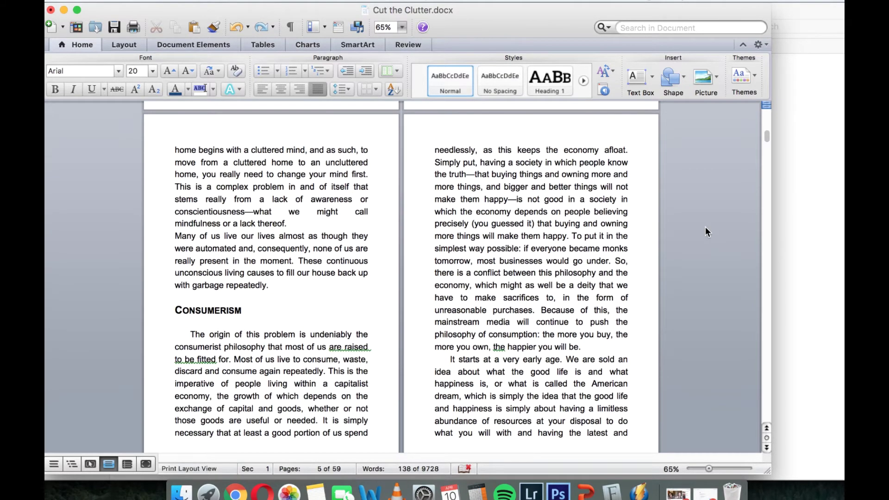
scroll(705, 227, down, 3)
scroll(705, 226, down, 1)
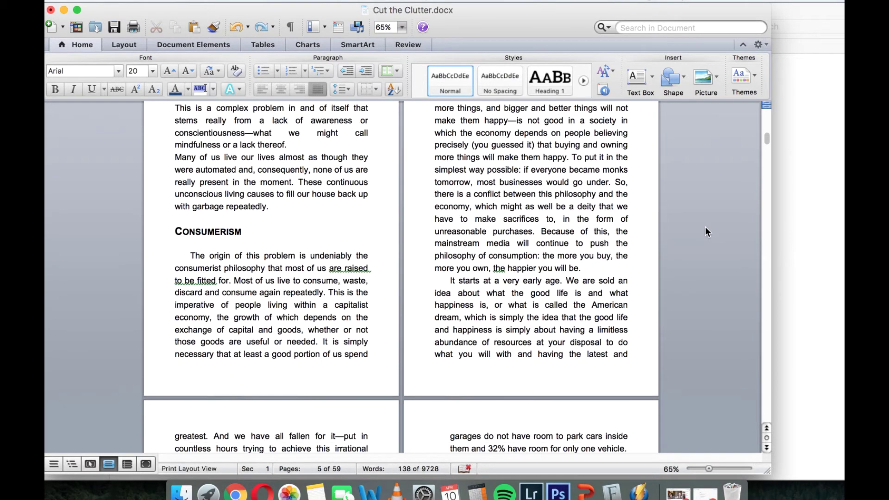
scroll(704, 226, up, 2)
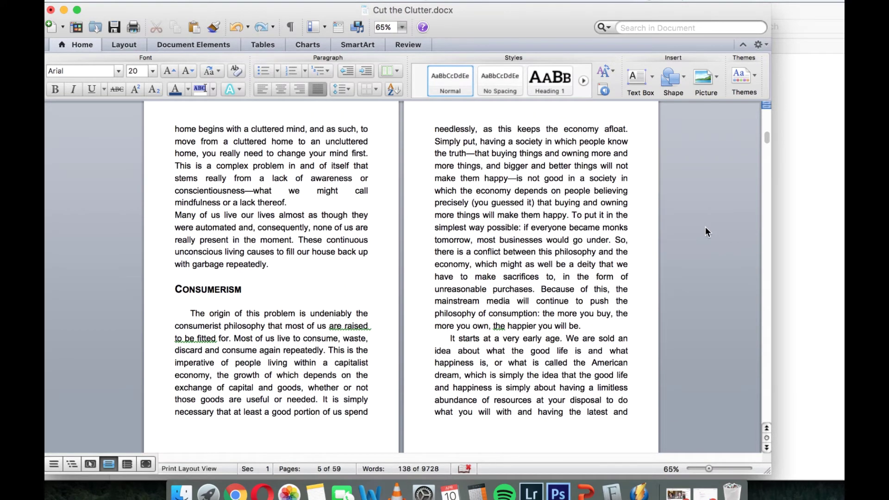
Add a custom paper size named "Custom Size One" in the document's page setup.
click(247, 0)
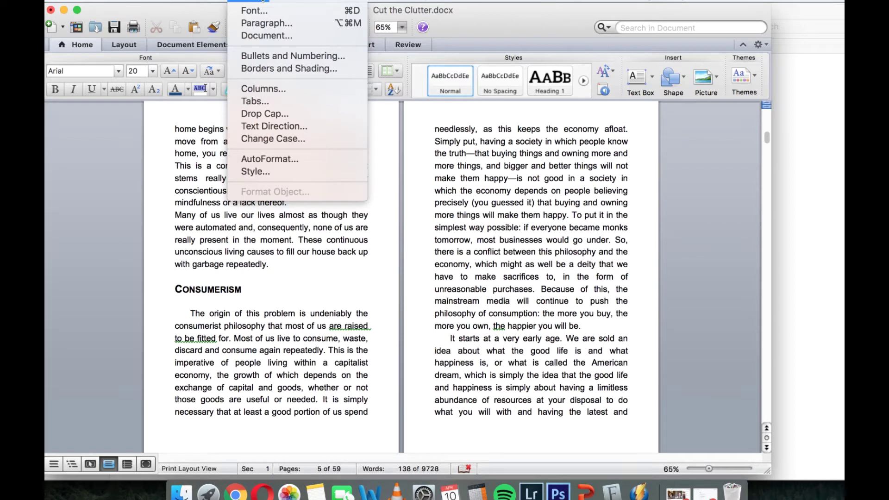
click(261, 36)
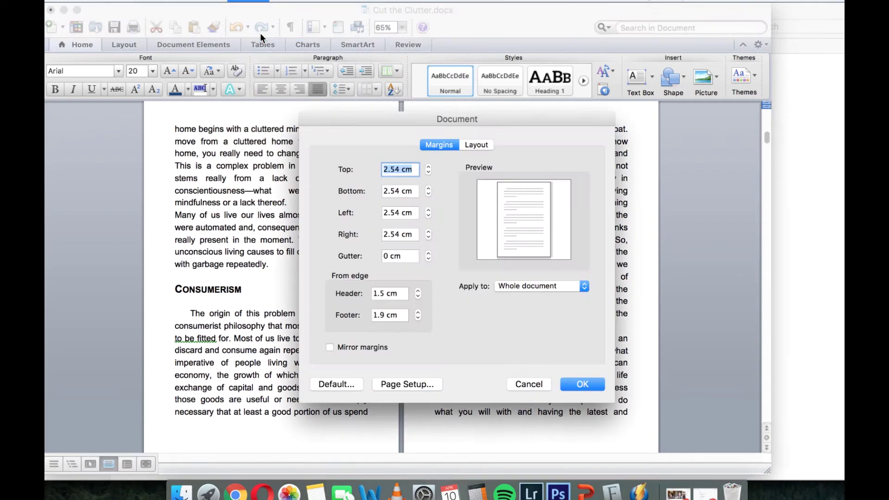
click(415, 384)
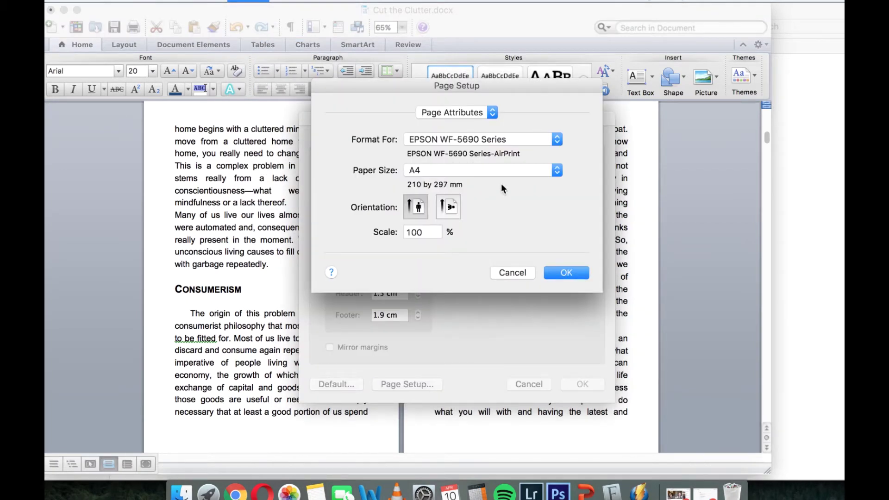
click(498, 171)
click(458, 341)
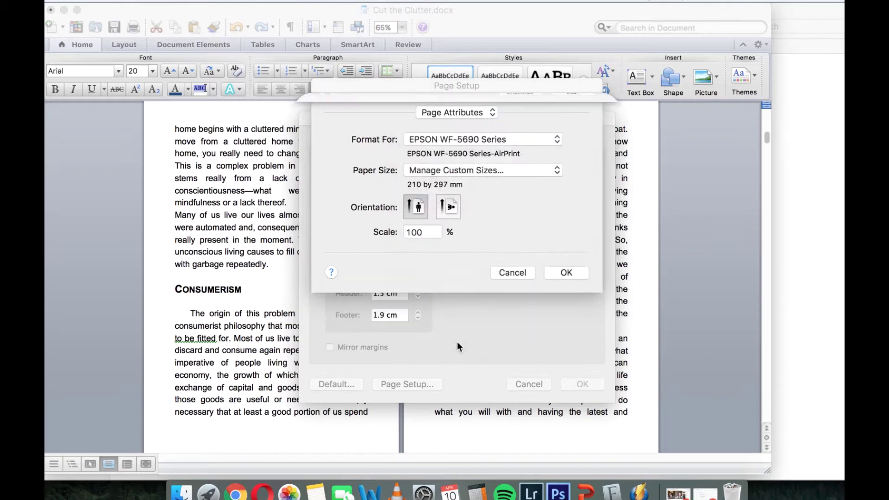
click(325, 253)
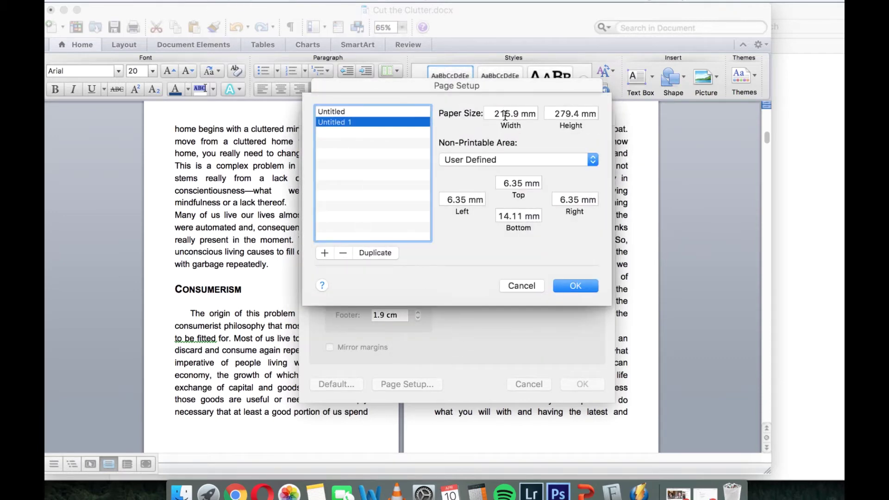
double_click(335, 124)
text(C)
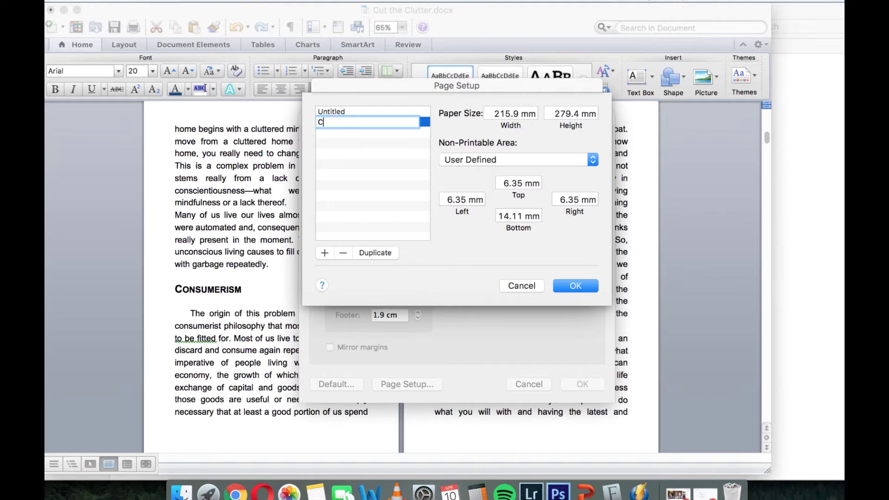
text(ustom Size One)
Set the custom paper size to 128 mm wide by 195 mm high and accept the page setup.
click(513, 111)
double_click(526, 114)
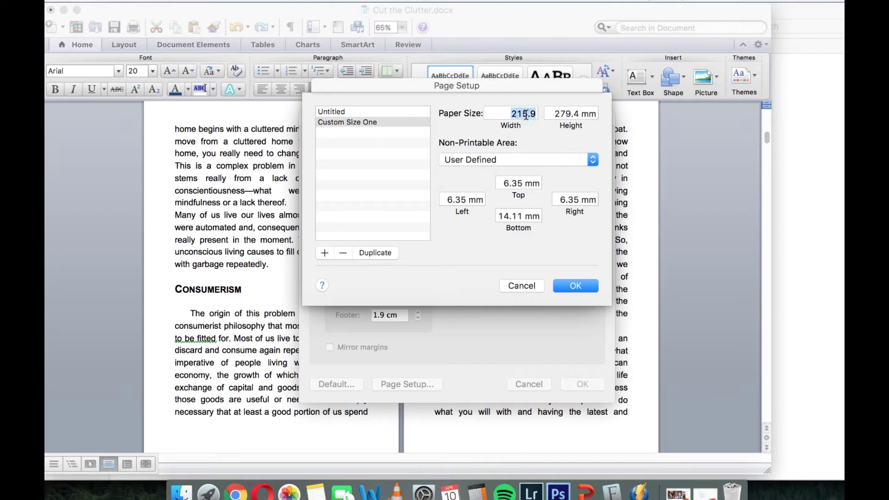
text(12)
text(8)
key(Tab)
text(1)
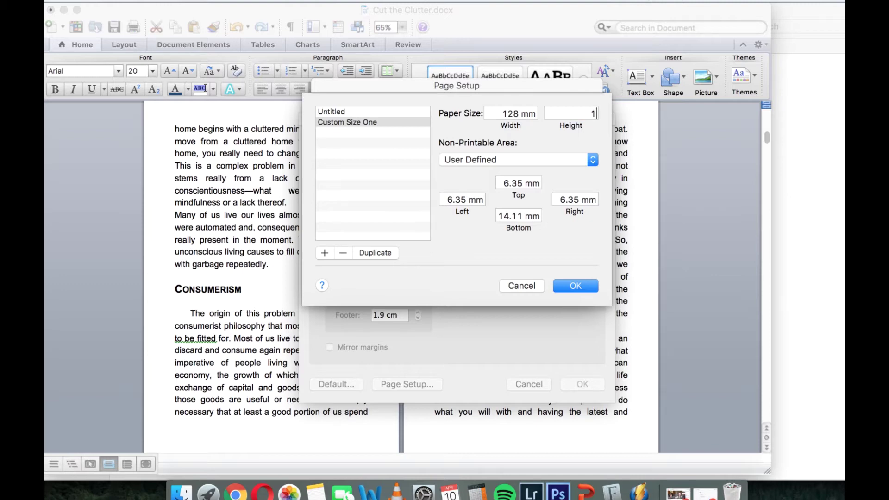
text(98)
key(BackSpace)
text(5)
click(580, 283)
click(578, 272)
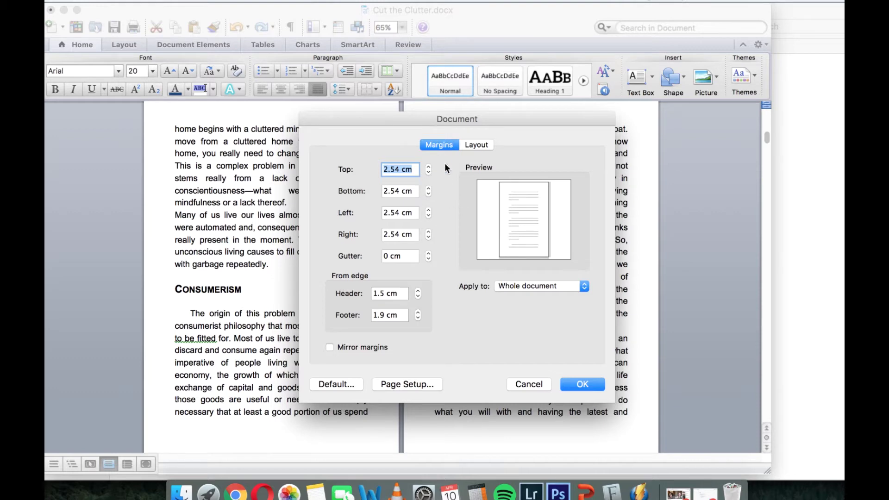
Set the document's top margin to 1.4 cm.
click(427, 172)
click(427, 172)
click(427, 172)
click(427, 172)
click(428, 172)
click(428, 172)
click(428, 172)
click(428, 172)
click(428, 172)
click(429, 172)
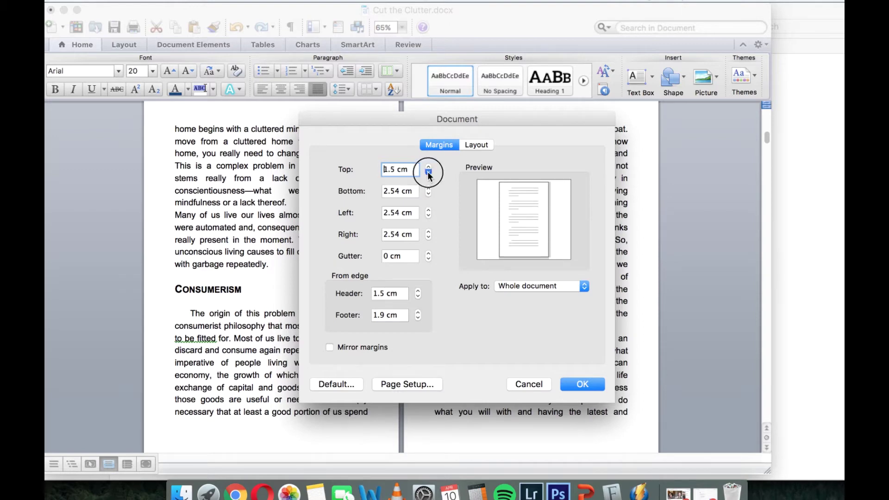
click(429, 172)
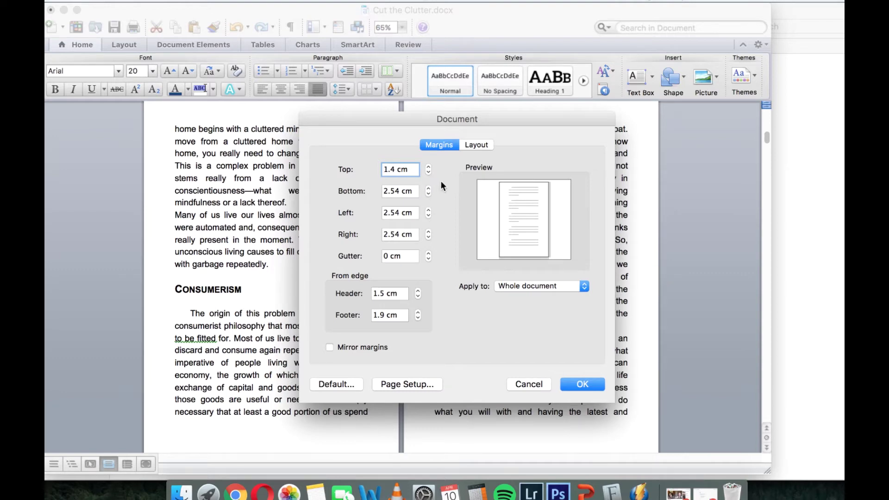
Set the document's bottom margin to 1.2 cm and its left margin to 1.6 cm.
click(429, 194)
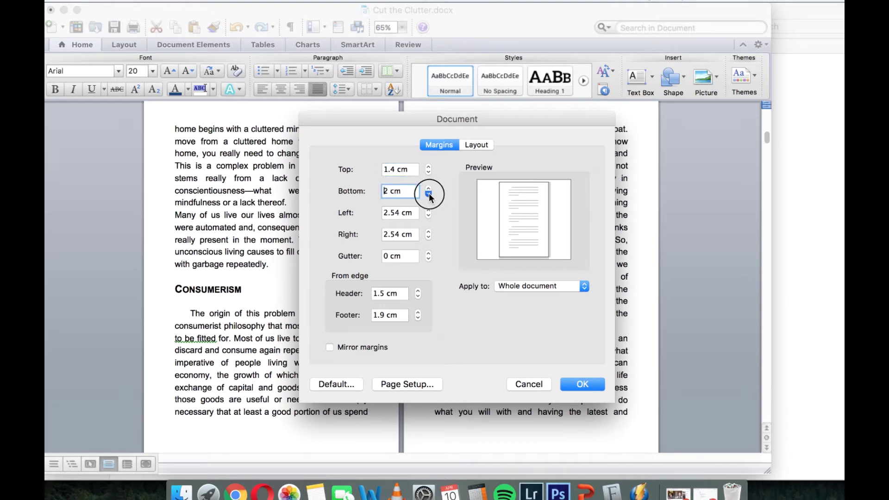
click(428, 194)
click(429, 194)
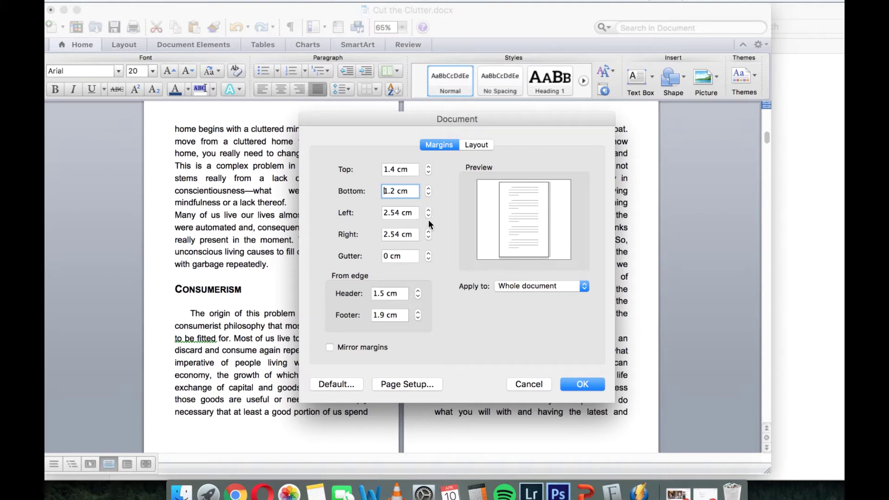
click(429, 215)
click(428, 216)
click(428, 216)
click(429, 215)
click(429, 216)
click(428, 215)
Set the right margin to 1.2 cm and apply the settings to the whole document with mirror margins enabled.
click(428, 237)
click(429, 237)
click(429, 237)
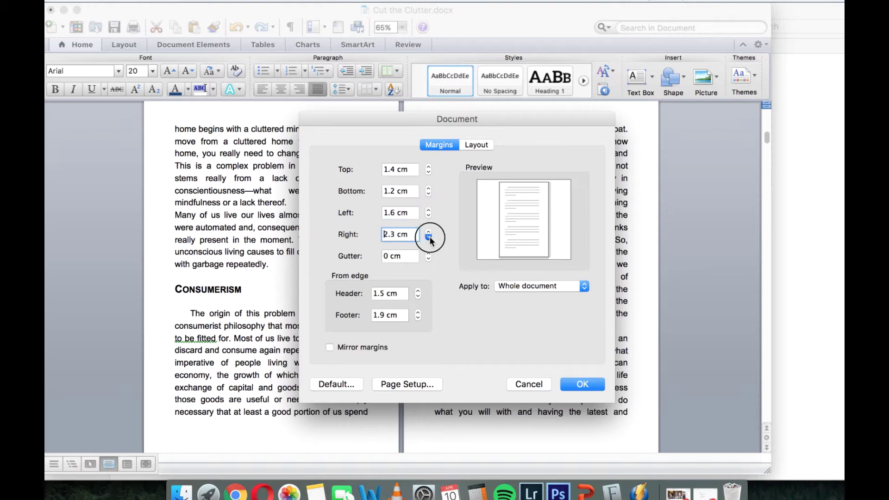
click(429, 237)
click(429, 238)
click(429, 237)
click(429, 238)
click(429, 237)
click(429, 236)
click(429, 236)
click(359, 347)
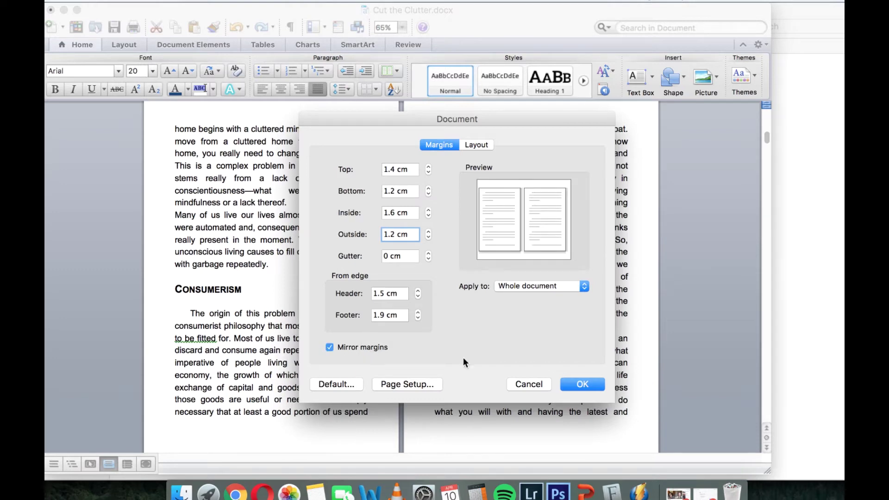
click(582, 384)
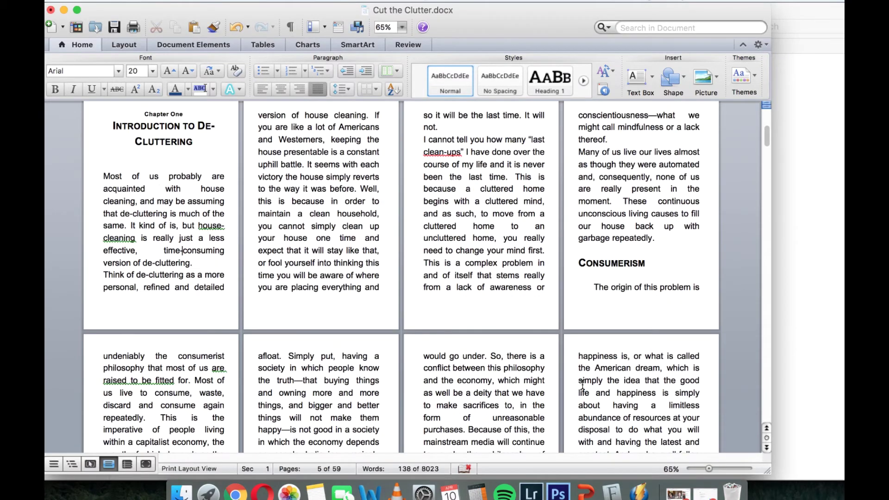
Enlarge the page view to 98% and check how the Chapter One pages are laid out.
drag(712, 468, 720, 468)
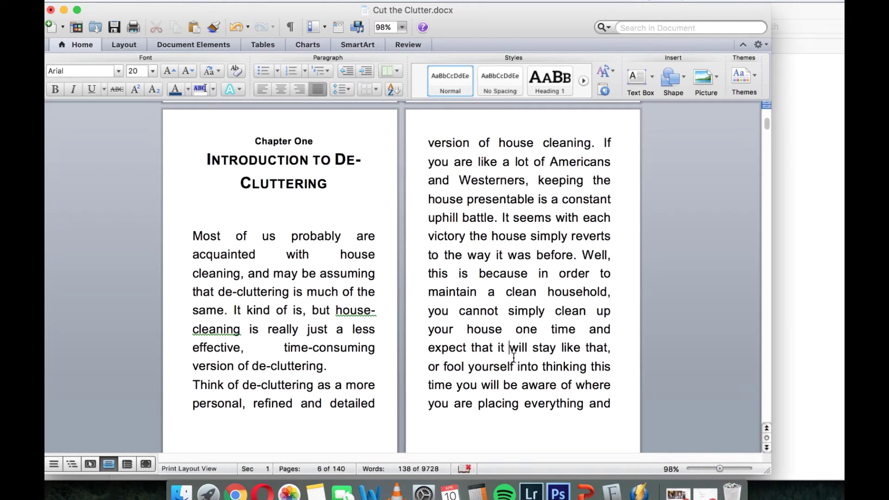
scroll(514, 357, down, 5)
scroll(513, 247, up, 7)
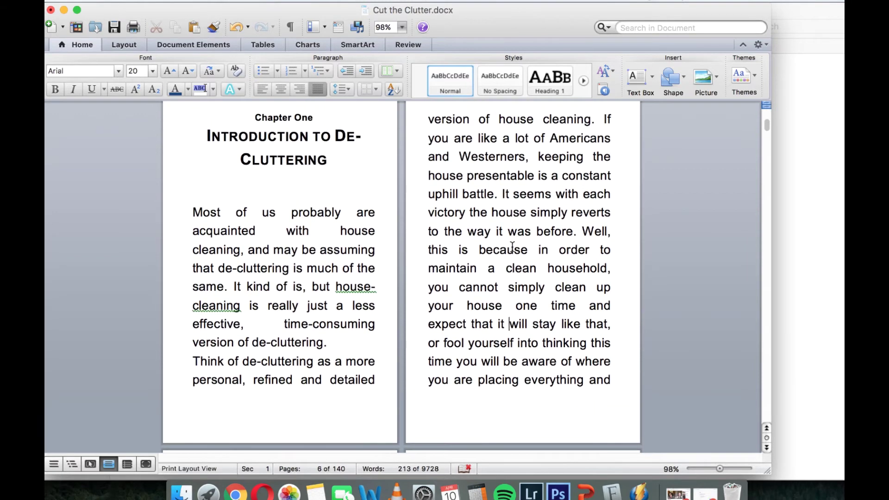
scroll(513, 250, down, 10)
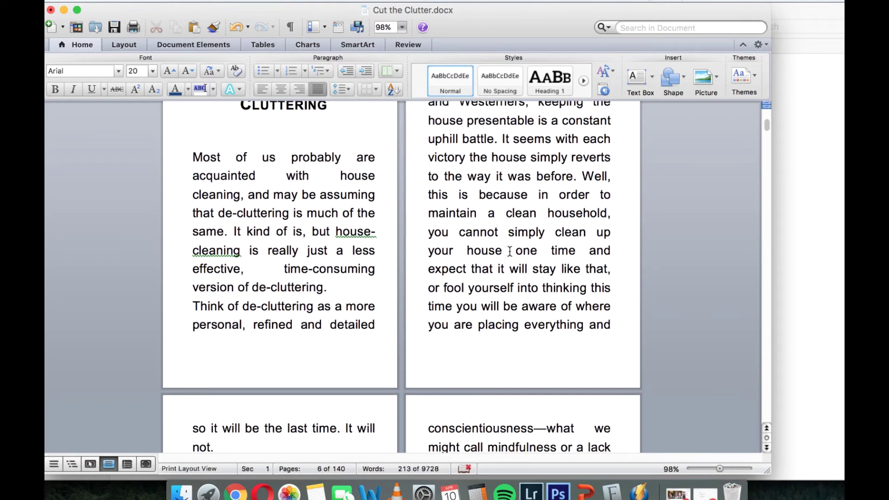
scroll(510, 135, up, 9)
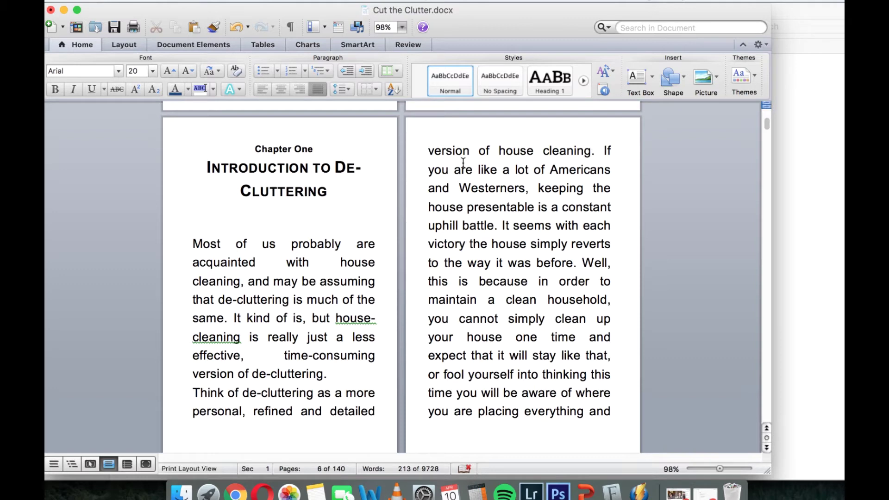
scroll(471, 213, down, 1)
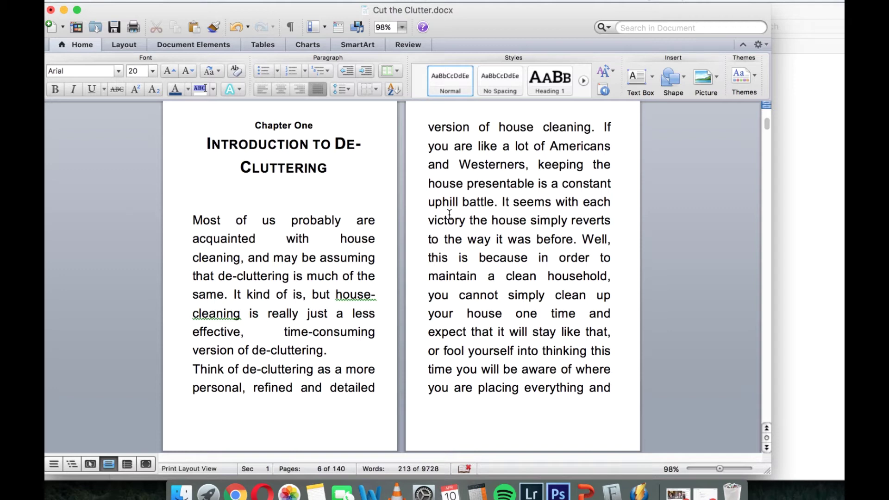
scroll(450, 214, down, 3)
scroll(602, 185, up, 3)
Start a new paragraph style from the second body paragraph of Chapter One and name it NEWstyle1.
click(698, 170)
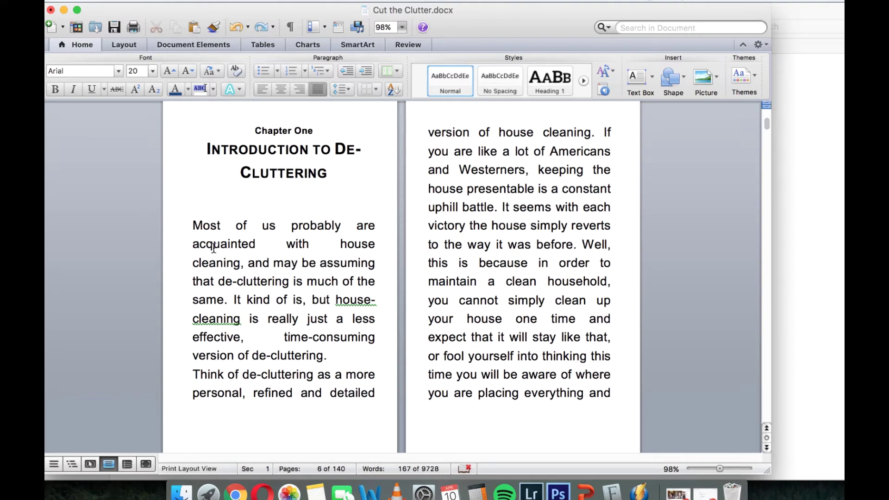
click(248, 1)
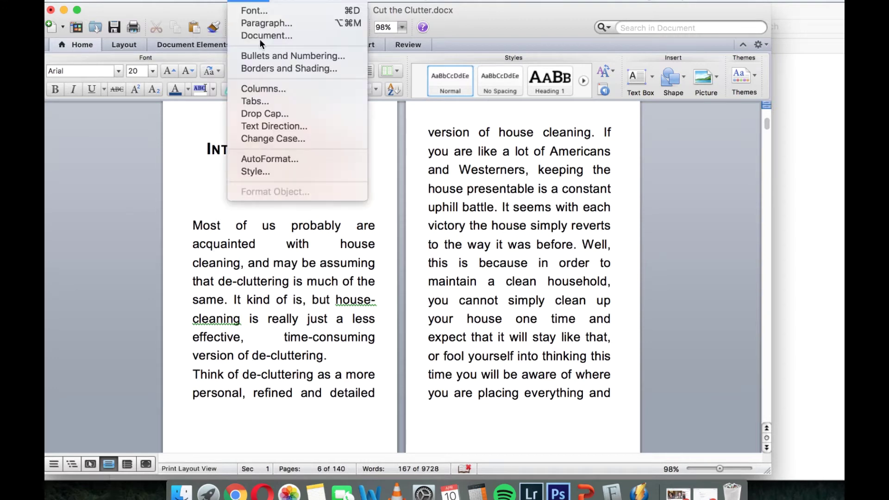
click(268, 174)
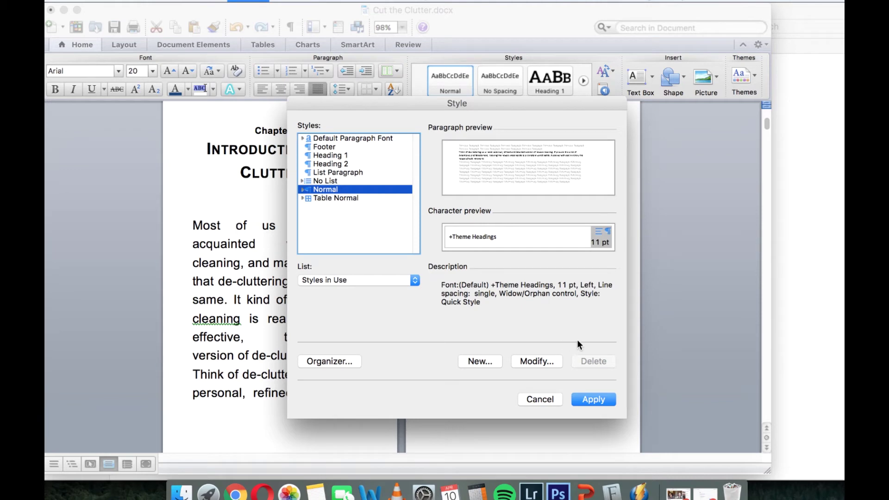
click(494, 362)
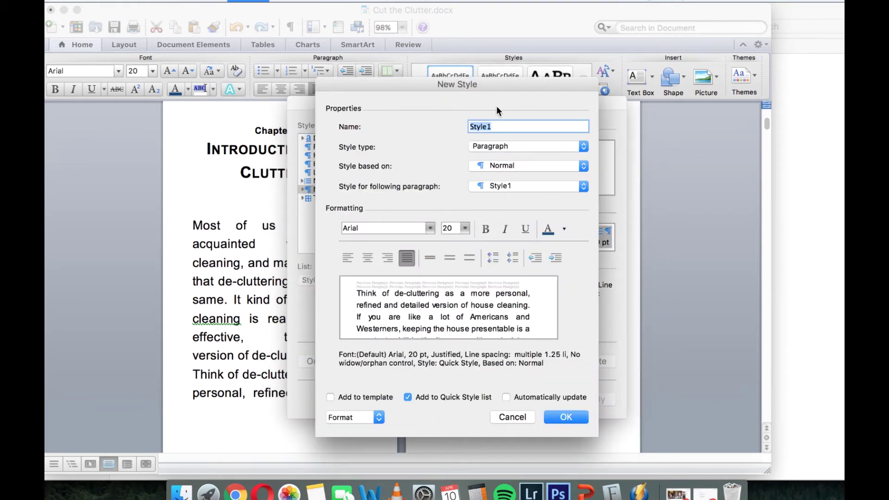
text(NEWstyle1)
Set the NEWstyle1 font to Verdana at 12 pt with justified alignment.
double_click(407, 228)
text(Verdanaerd)
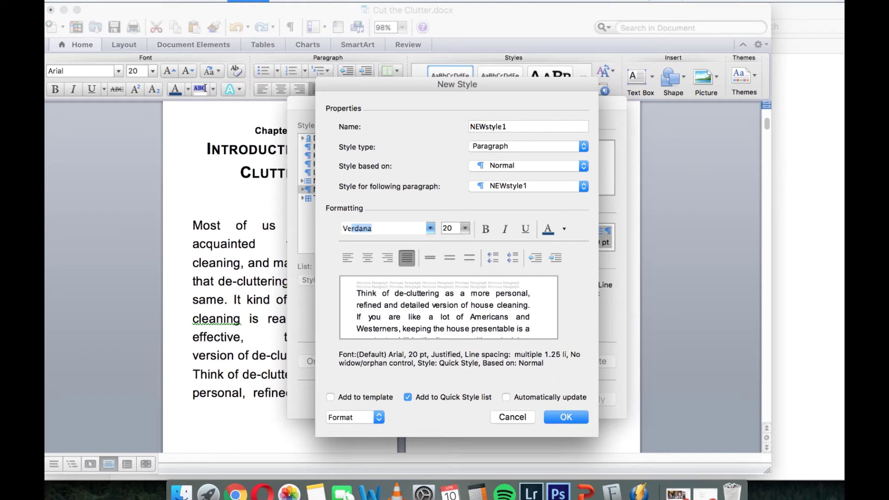
click(449, 228)
click(465, 228)
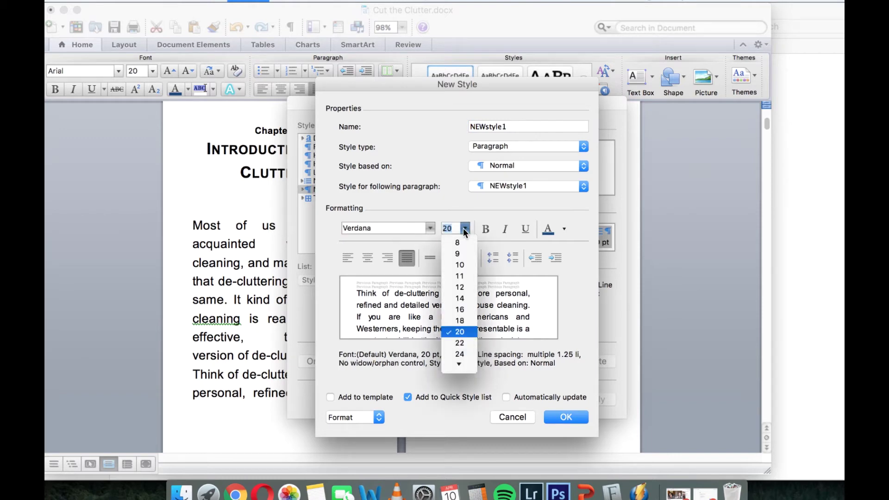
click(463, 287)
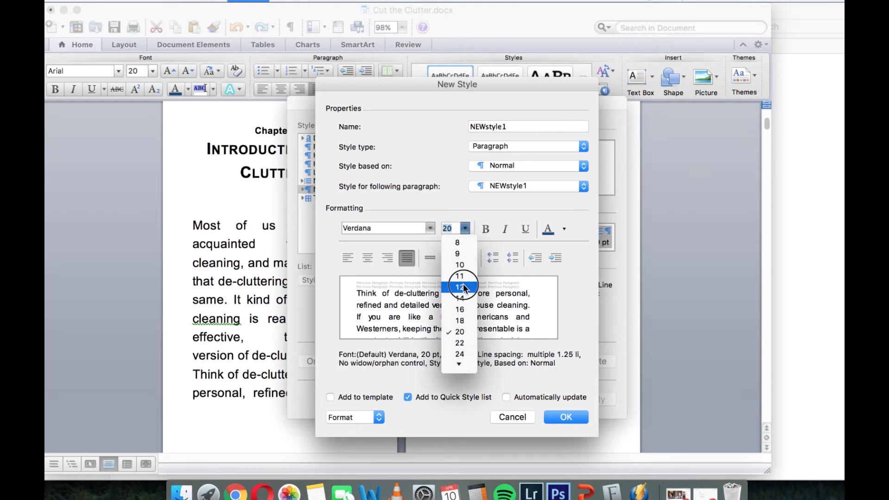
click(407, 257)
click(406, 257)
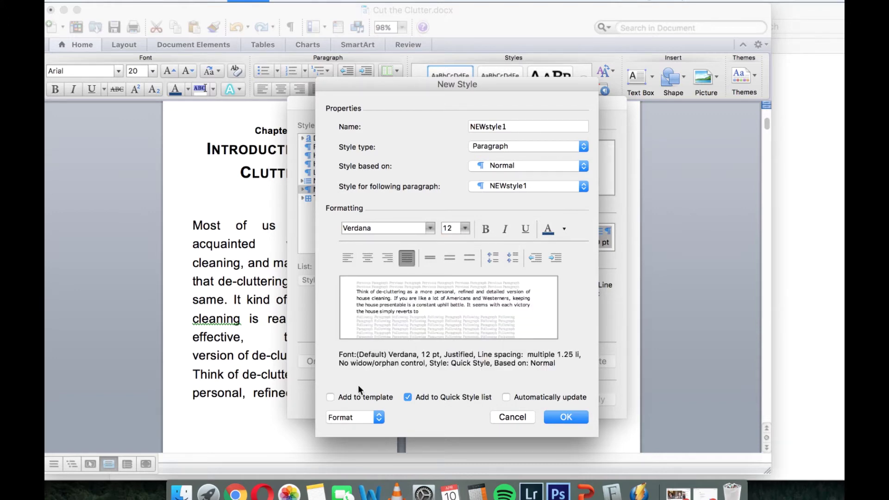
Give the NEWstyle1 paragraph format a first-line indent of 1.1 cm.
click(355, 416)
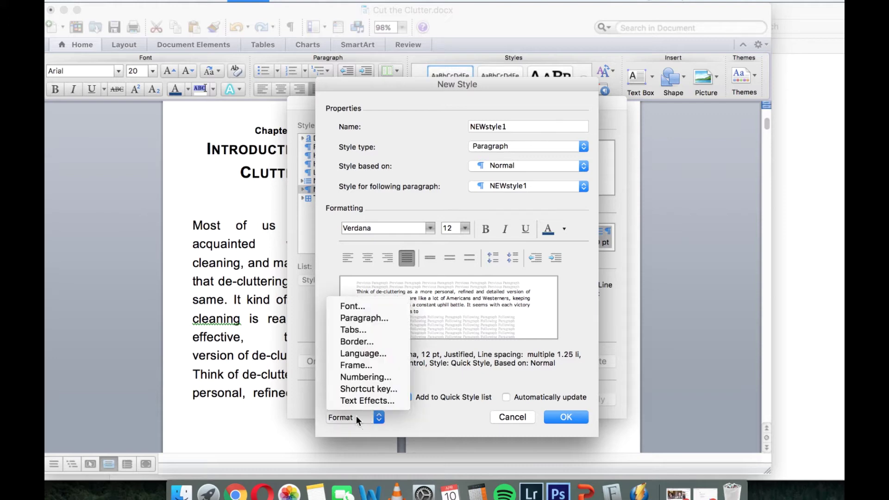
click(384, 316)
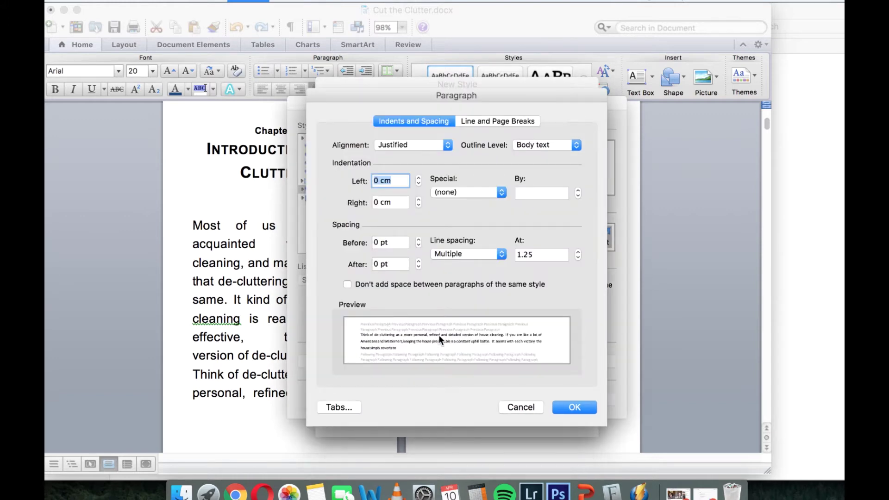
click(455, 191)
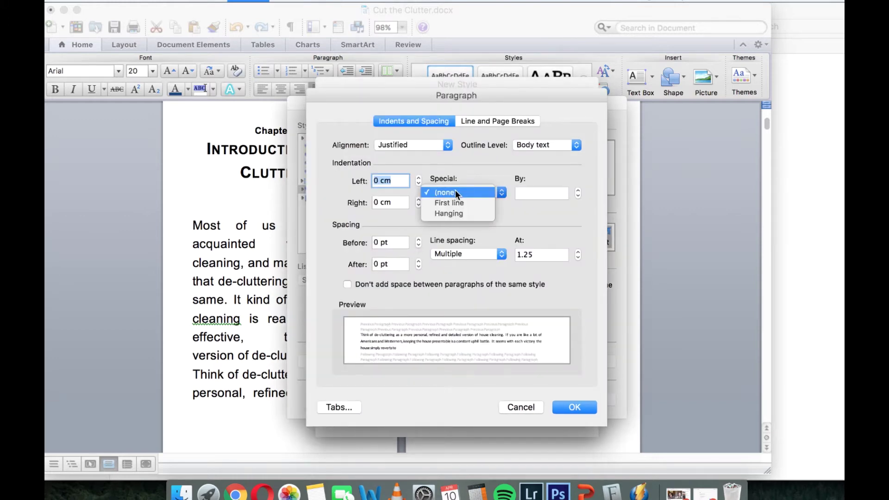
click(457, 201)
click(578, 195)
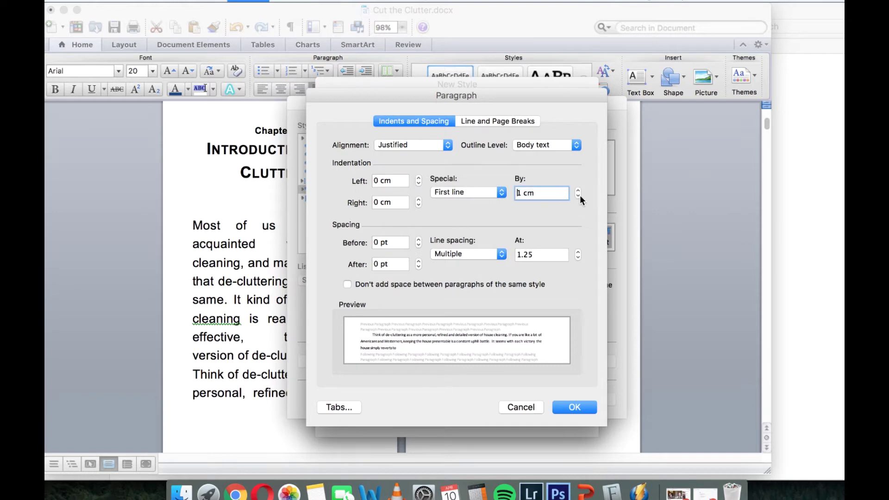
click(577, 190)
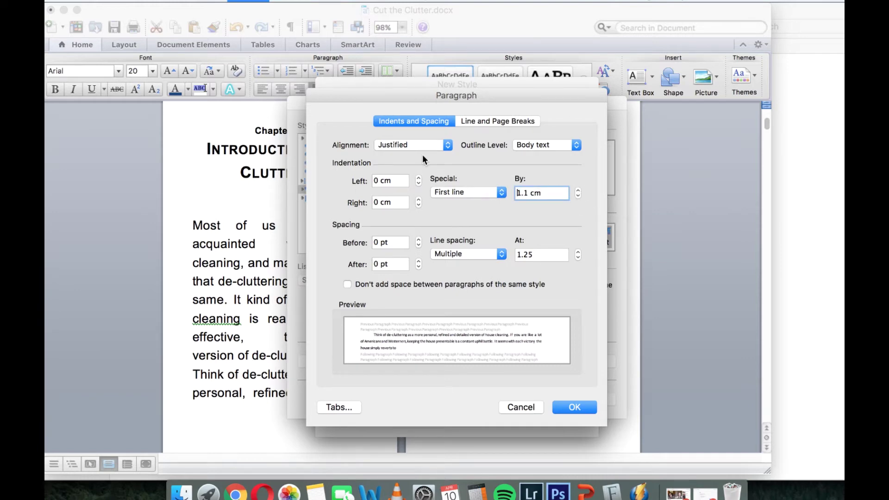
Set the NEWstyle1 line spacing to 1.5 lines, then save the style and apply it to the current paragraph.
click(471, 254)
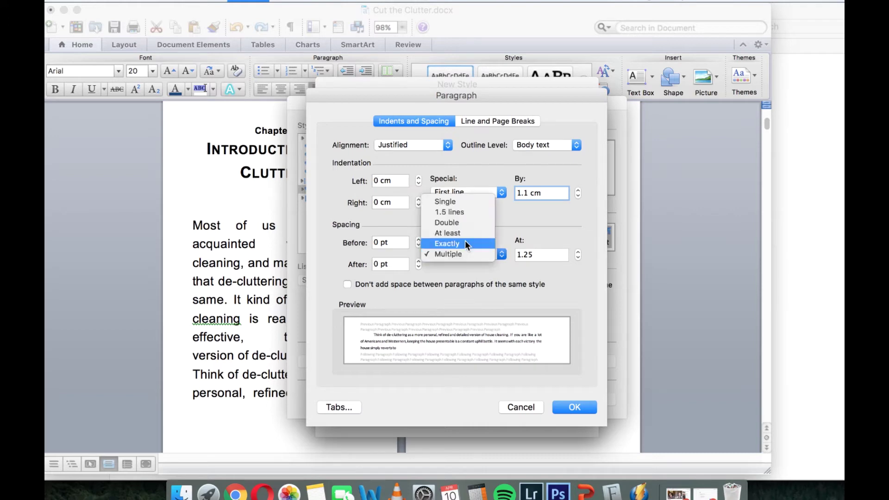
click(458, 214)
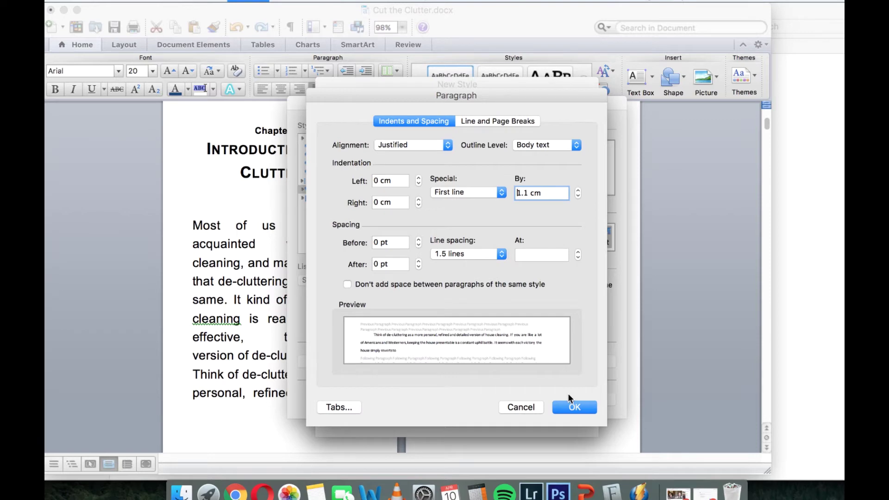
click(573, 407)
click(569, 421)
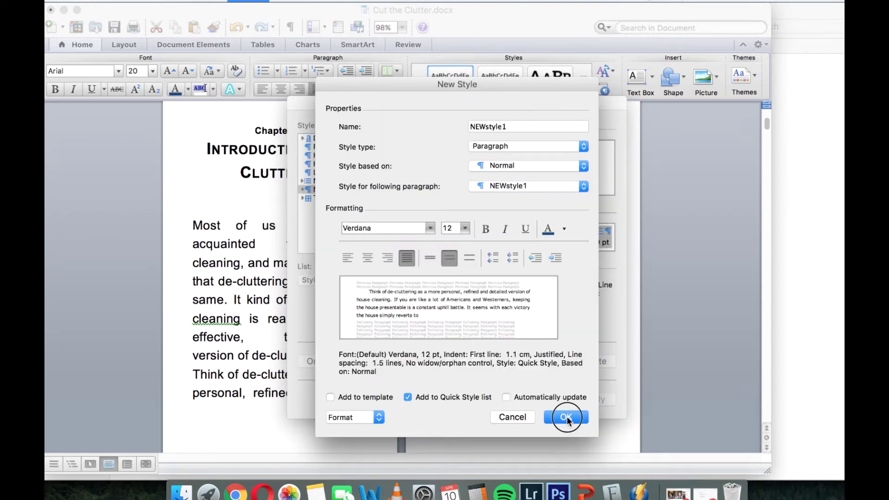
click(588, 399)
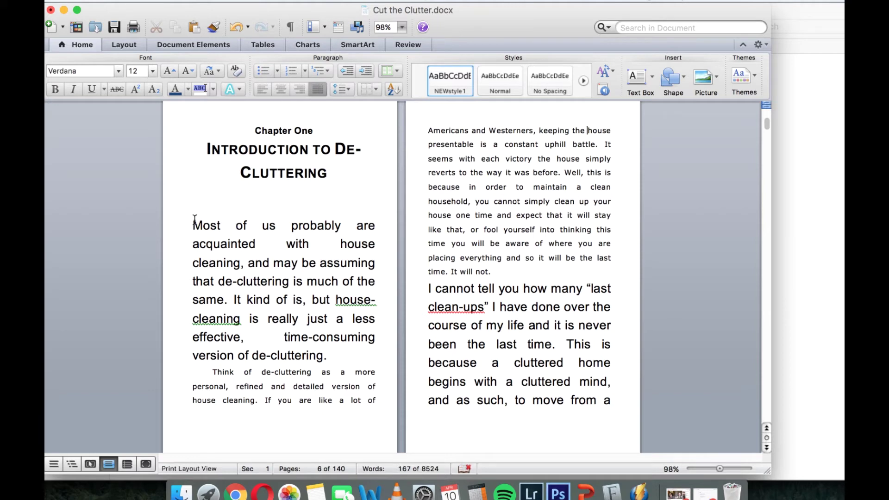
Apply NEWstyle1 to all Chapter One introduction paragraphs, from "Most of us probably" up to the Consumerism heading.
drag(193, 221, 597, 304)
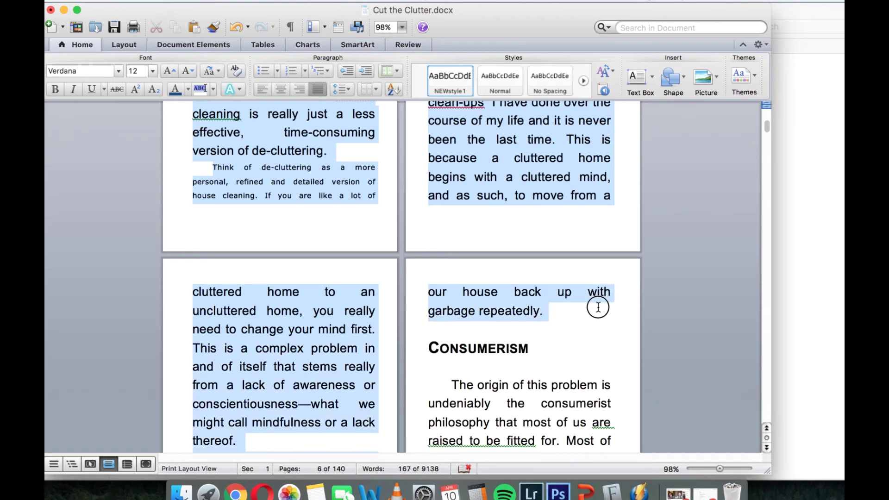
scroll(597, 307, down, 3)
scroll(598, 306, up, 15)
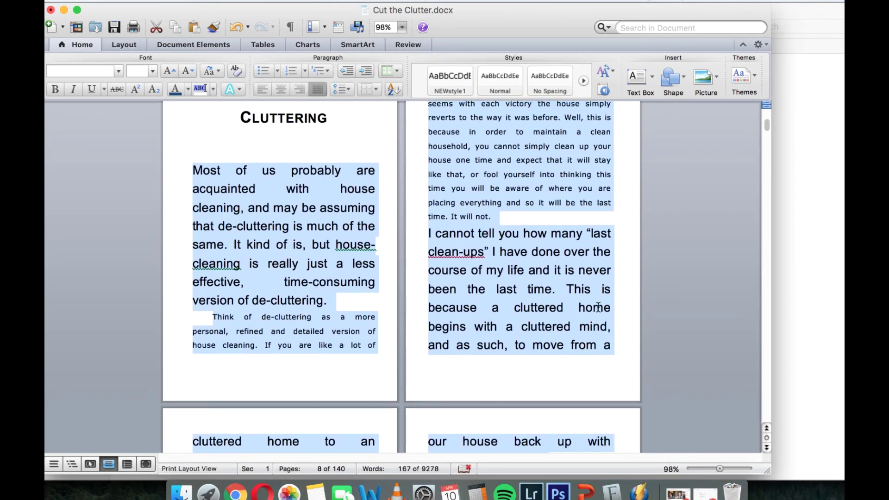
scroll(597, 307, down, 3)
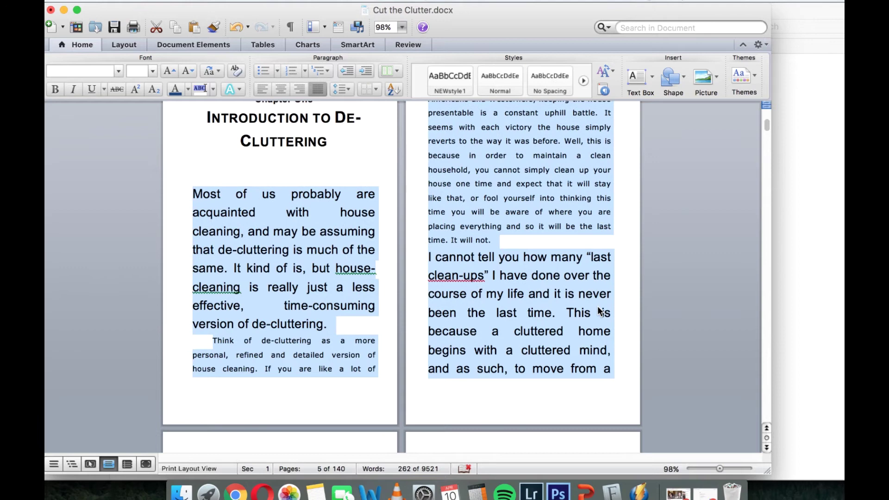
click(449, 75)
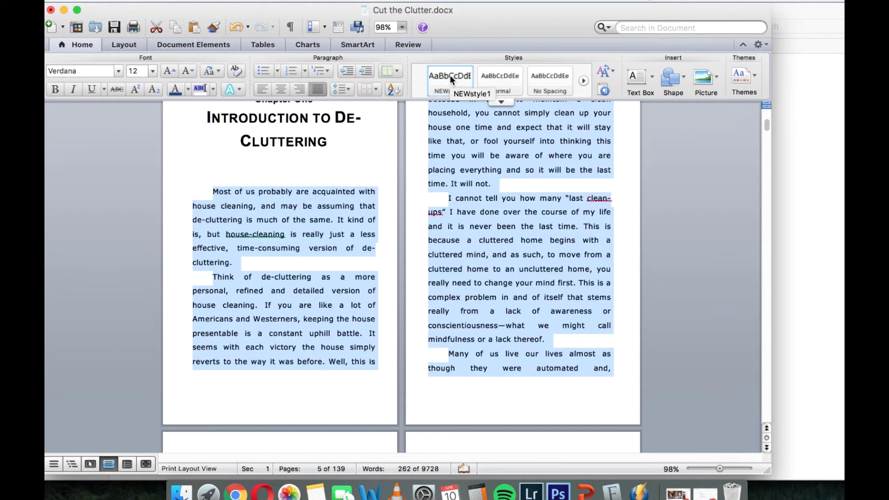
click(566, 198)
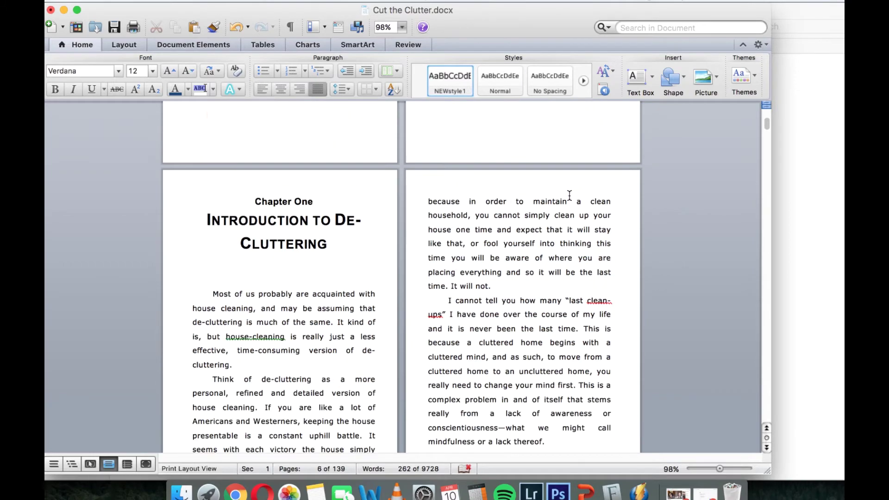
scroll(569, 196, down, 5)
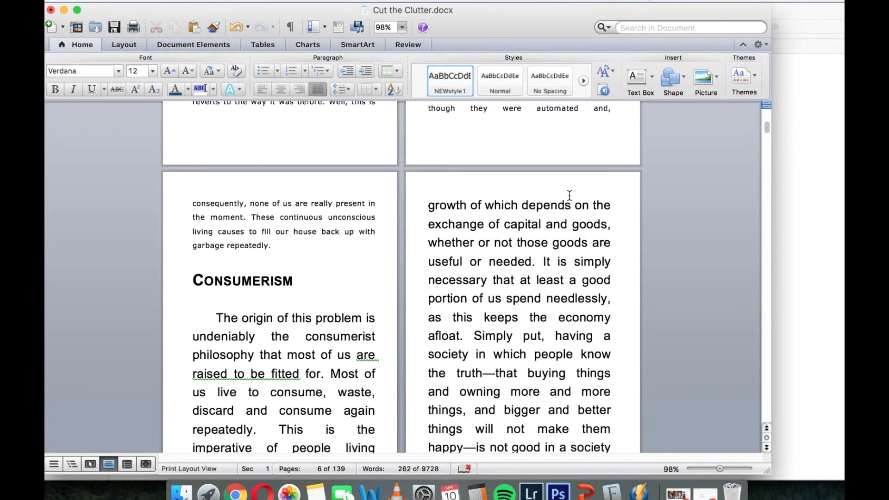
scroll(569, 196, up, 8)
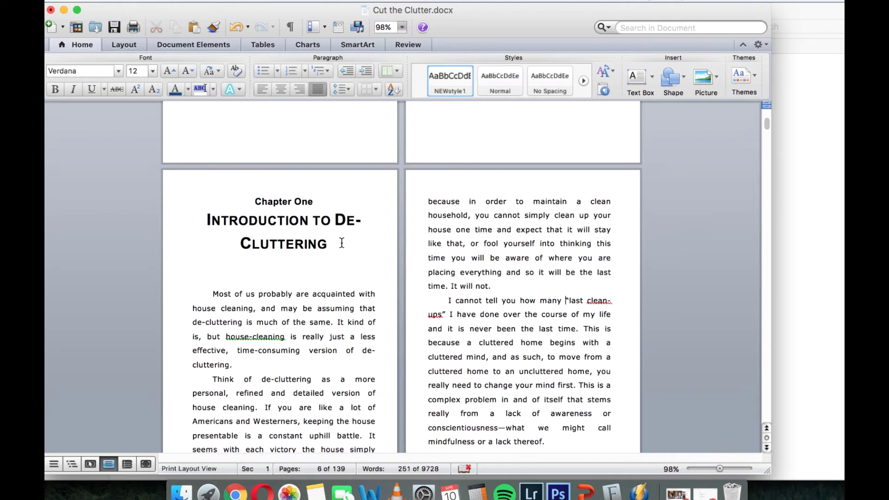
Start a new style from the chapter title "Introduction to De-Cluttering" and name it HeadingStyle1.
click(354, 246)
drag(354, 246, 214, 222)
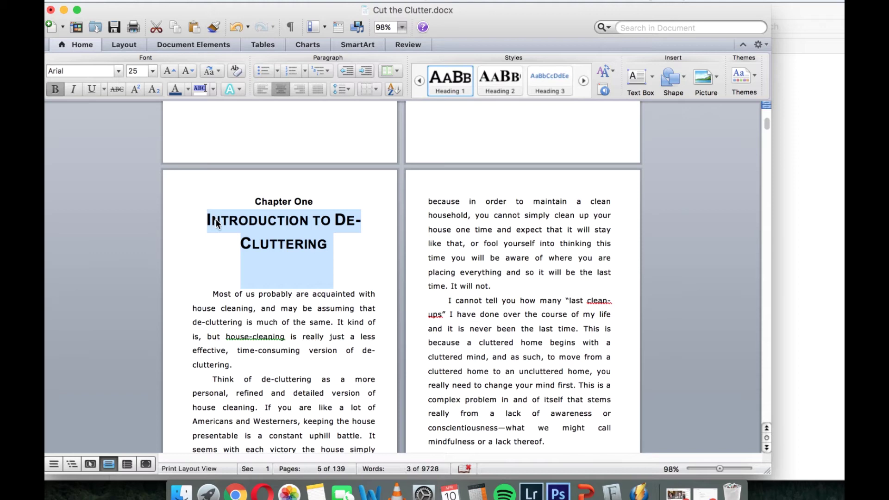
click(343, 253)
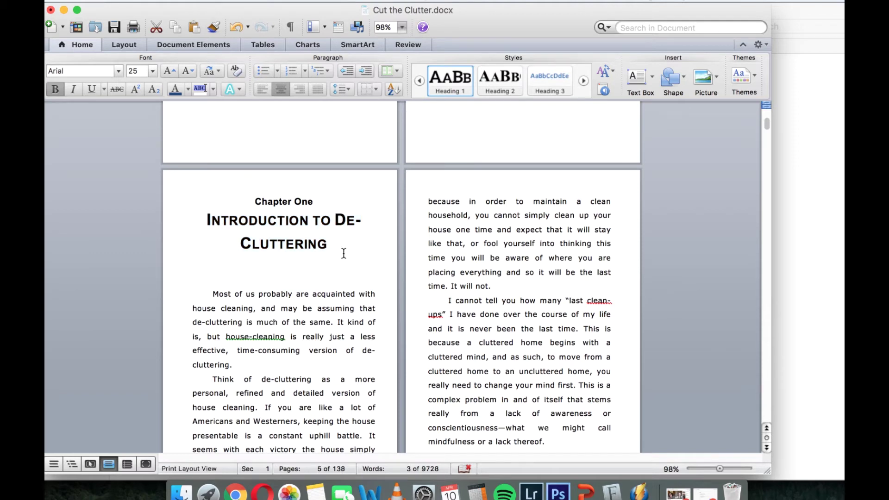
click(249, 0)
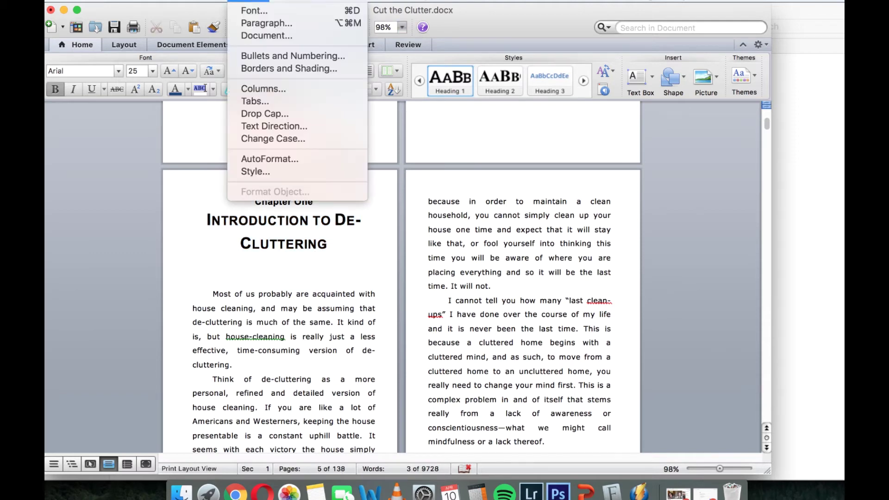
click(275, 172)
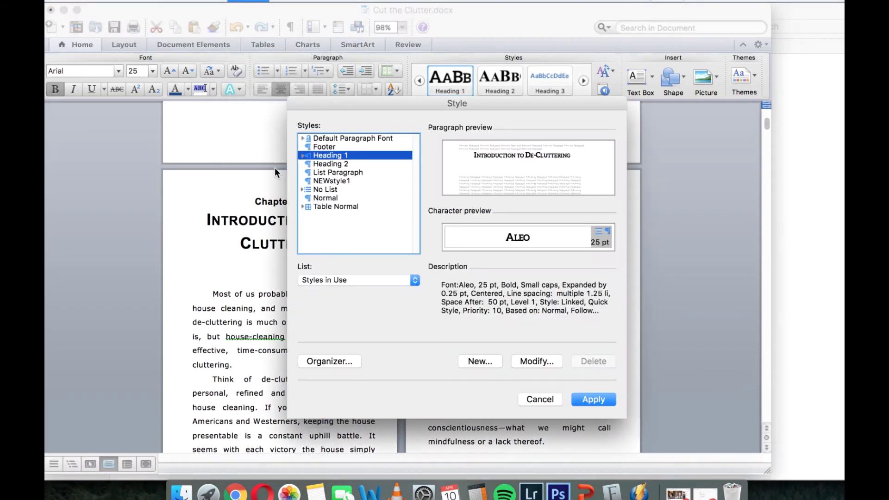
click(480, 361)
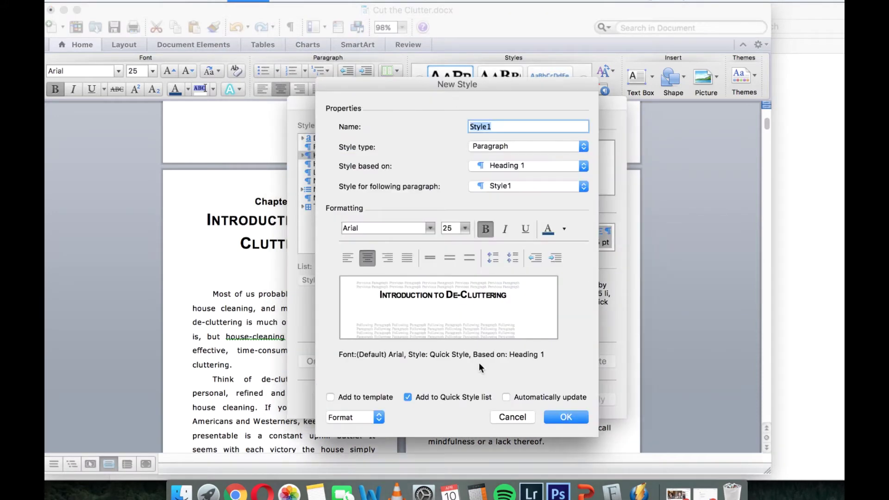
click(494, 149)
double_click(488, 127)
text(HeadingStyle1)
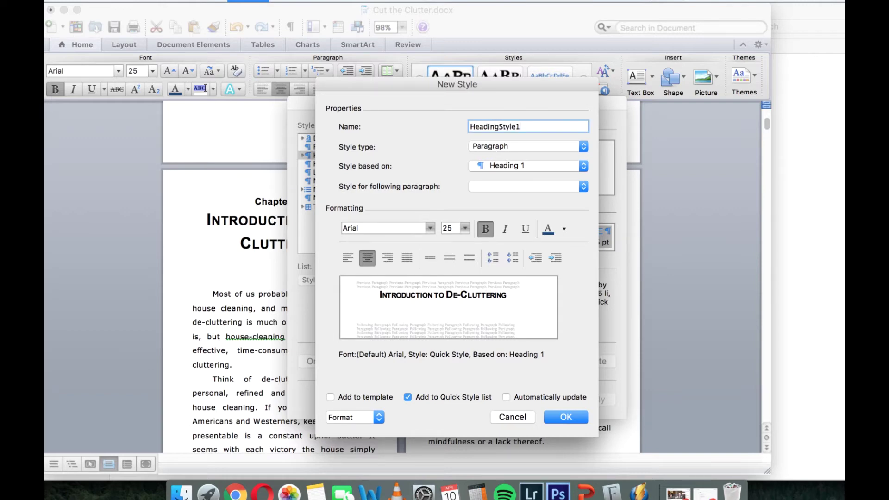
Keep HeadingStyle1 as a Paragraph style based on Heading 1.
click(496, 149)
click(496, 149)
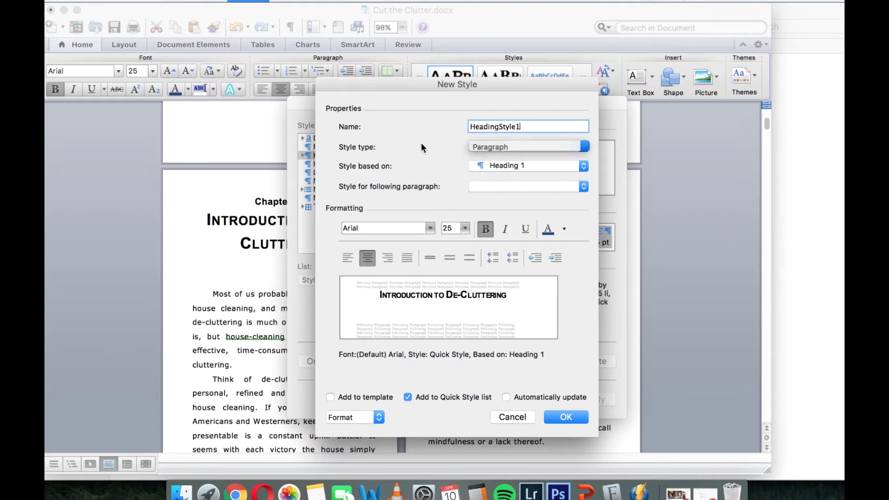
click(473, 166)
click(474, 166)
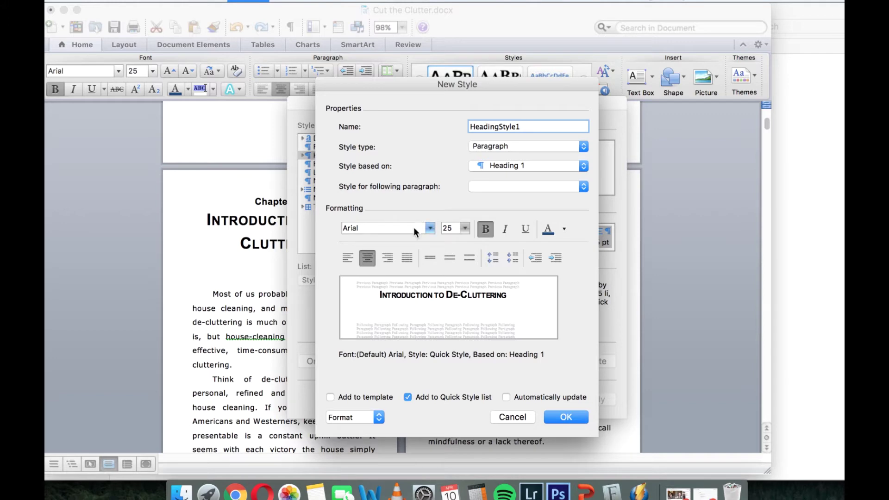
Set HeadingStyle1 to Open Sans at 16 pt, then save the style and apply it to the chapter title.
key(Tab)
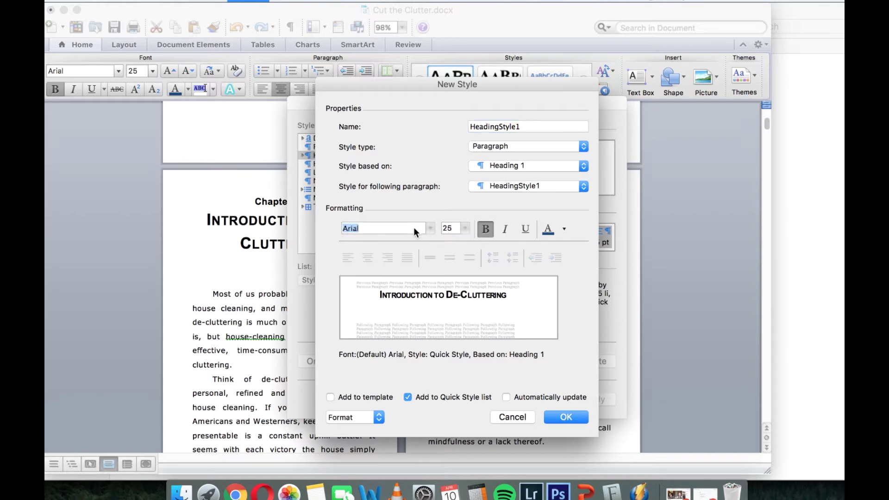
text(Open Sans)
key(Return)
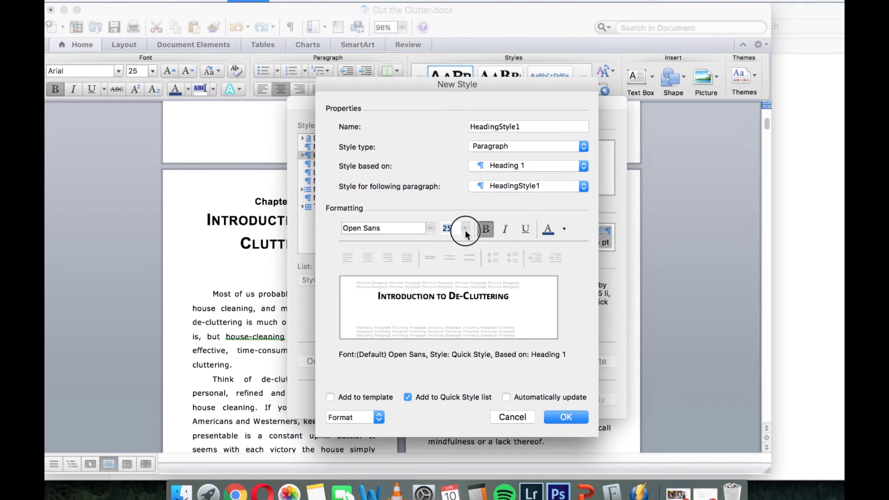
text(16)
click(444, 328)
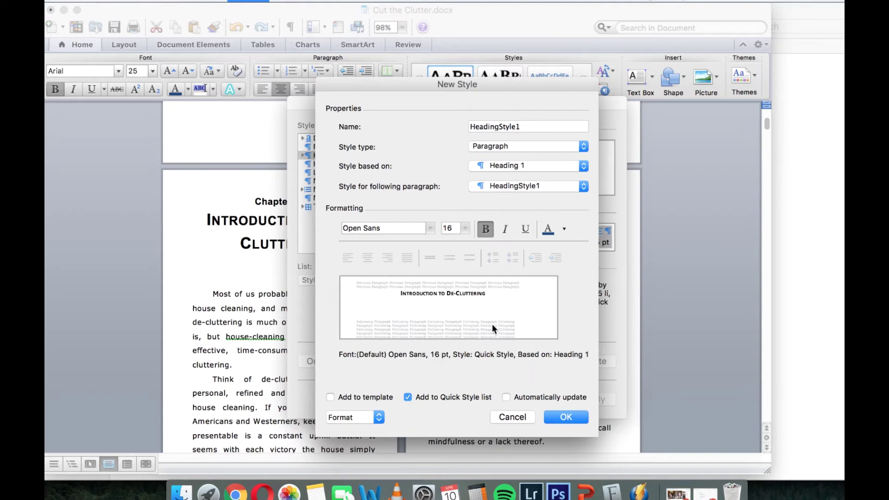
click(569, 416)
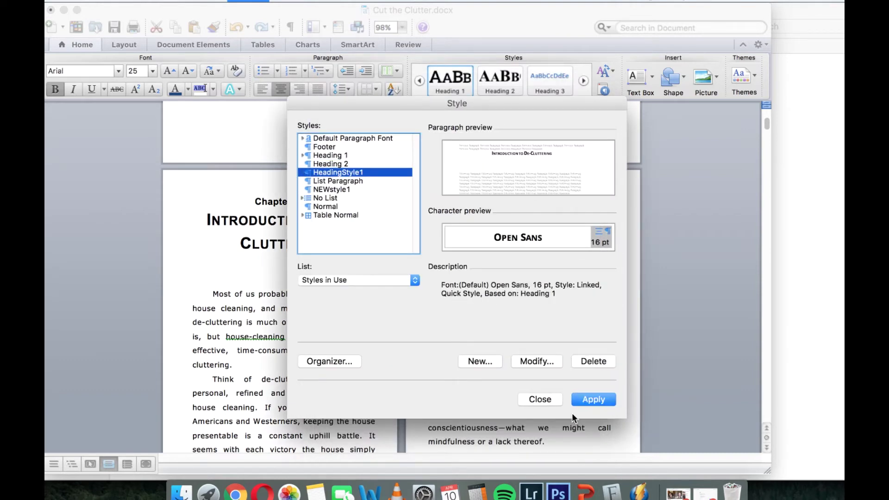
click(588, 400)
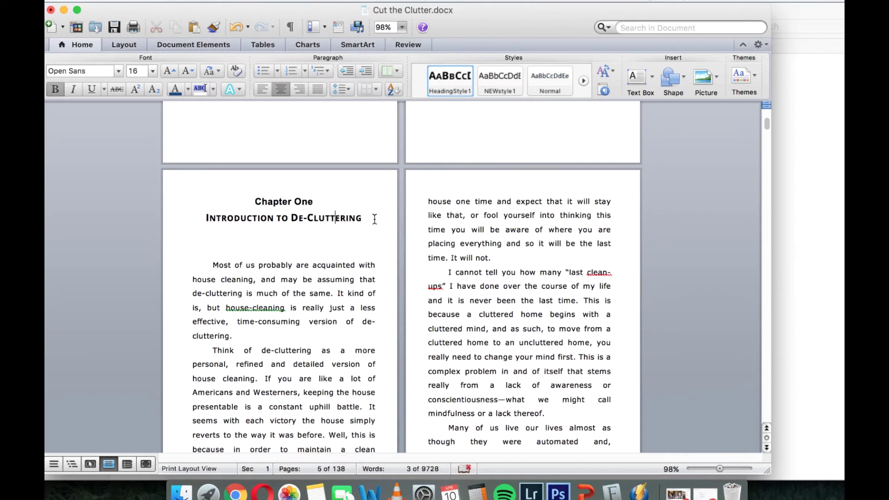
Modify HeadingStyle1 to a font size of 18 pt.
click(185, 220)
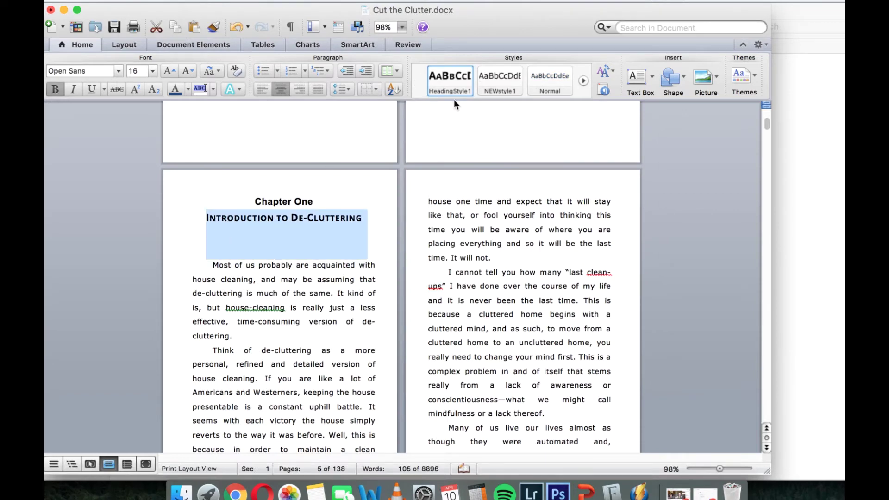
right_click(447, 83)
click(473, 100)
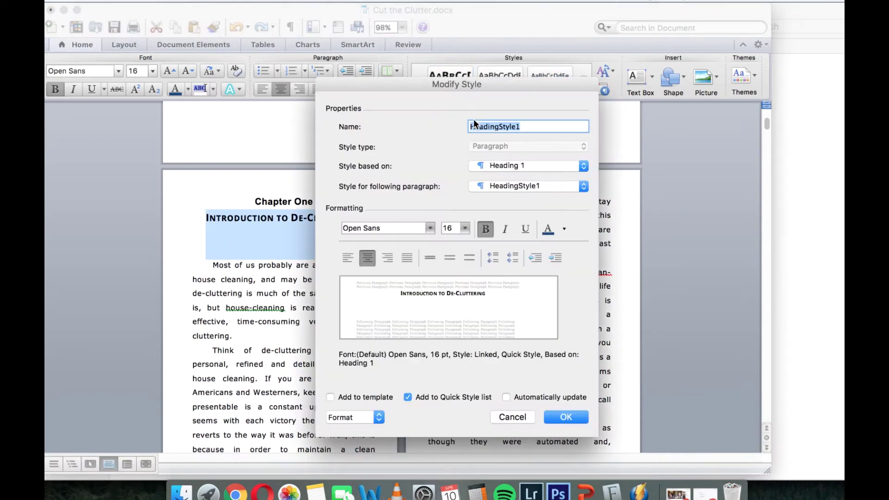
click(465, 228)
click(467, 321)
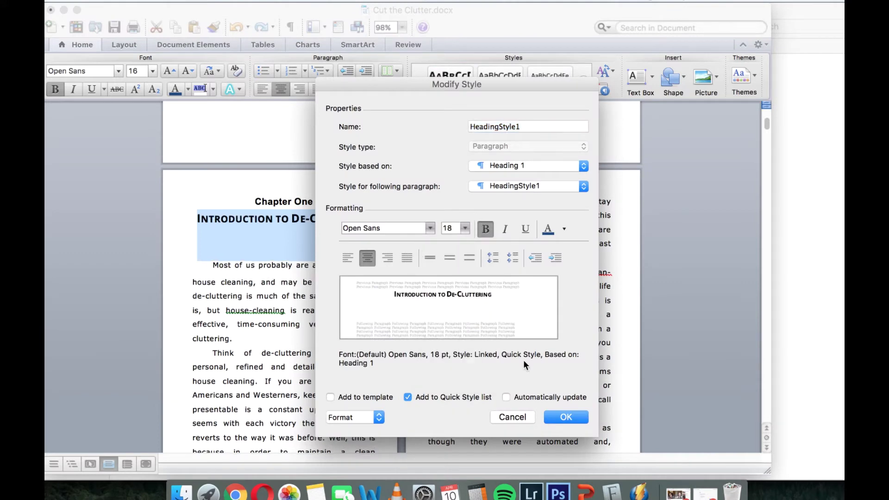
click(574, 416)
click(362, 267)
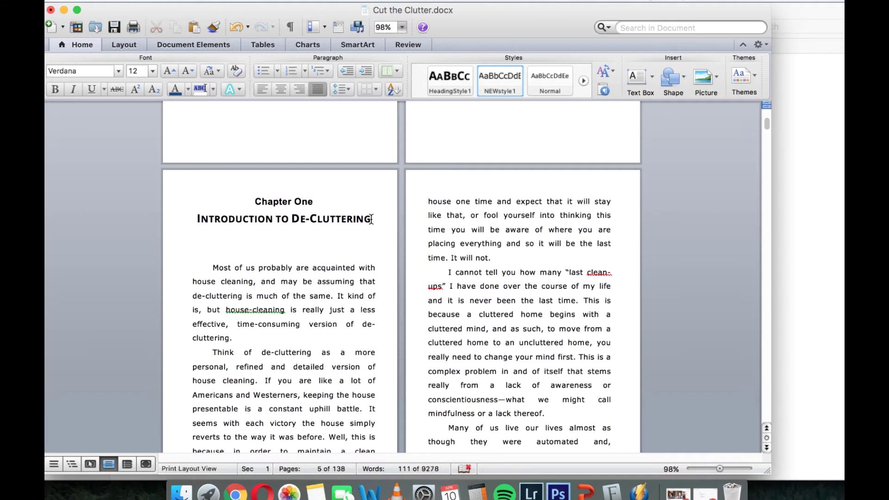
Select the body text from "The origin of this problem" under Consumerism through the numbered list items.
scroll(371, 219, down, 2)
scroll(371, 219, down, 2)
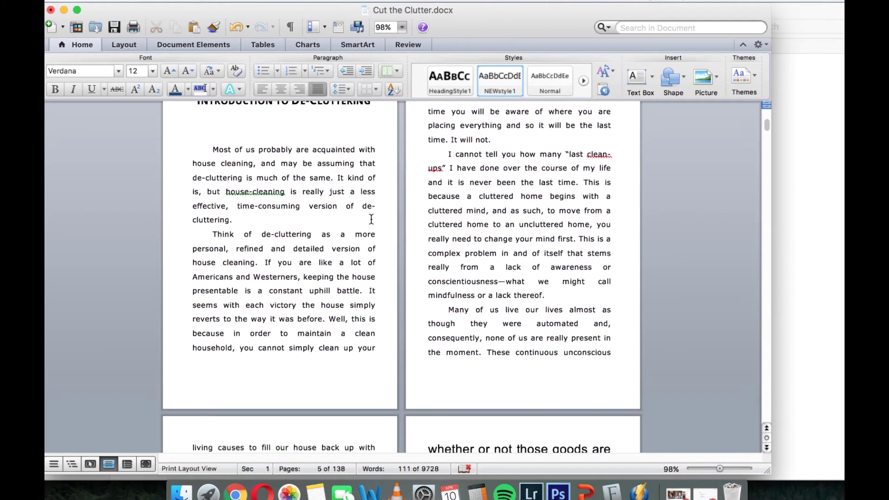
scroll(371, 219, up, 2)
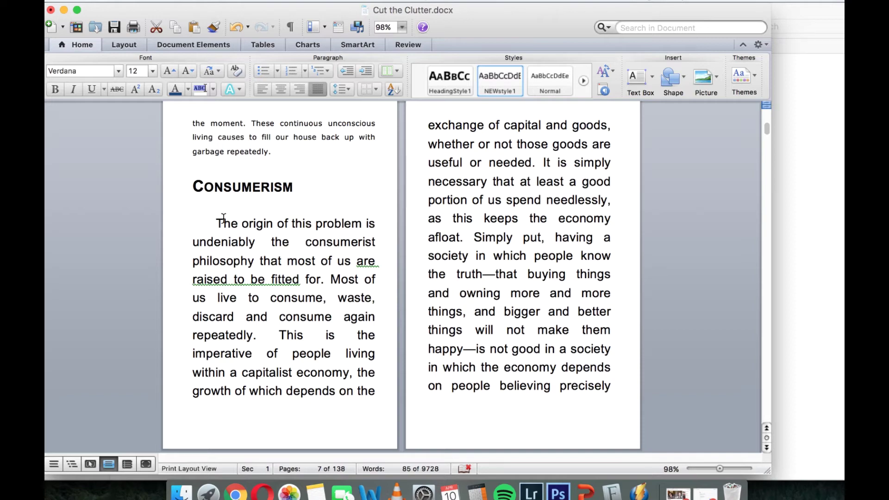
drag(222, 223, 625, 458)
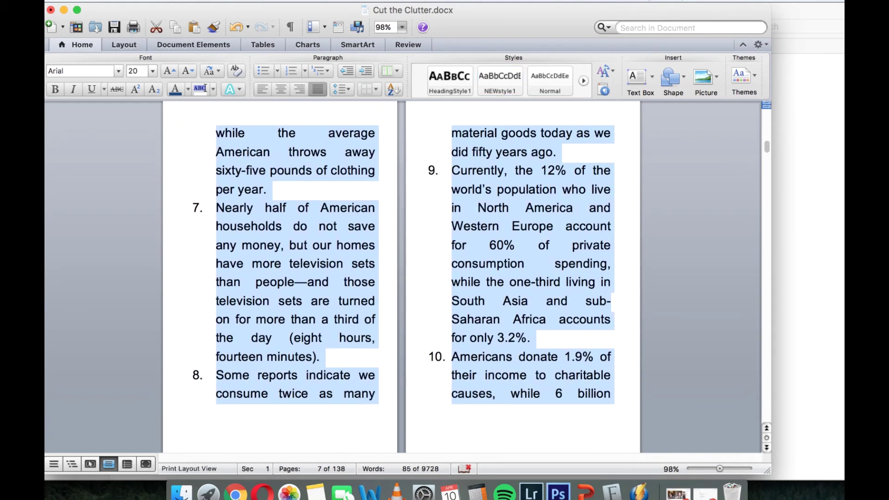
click(617, 1)
click(621, 23)
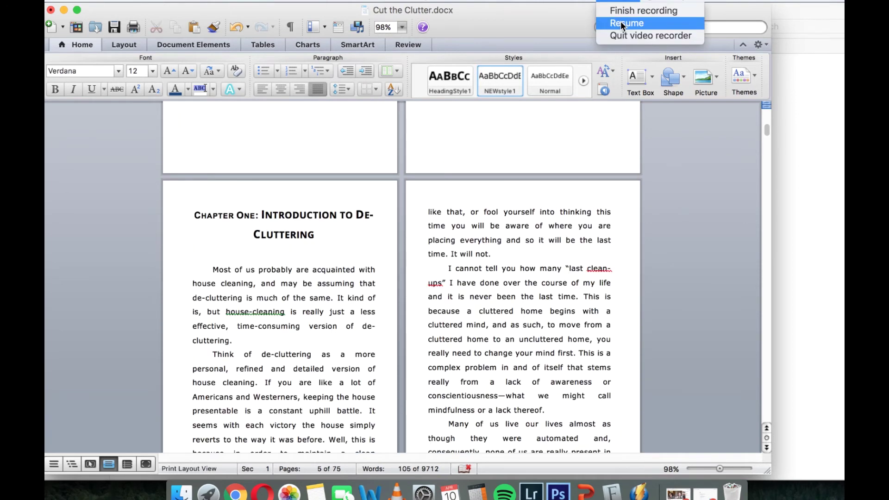
click(623, 24)
Modify NEWstyle1 to a font size of 16 pt.
right_click(510, 77)
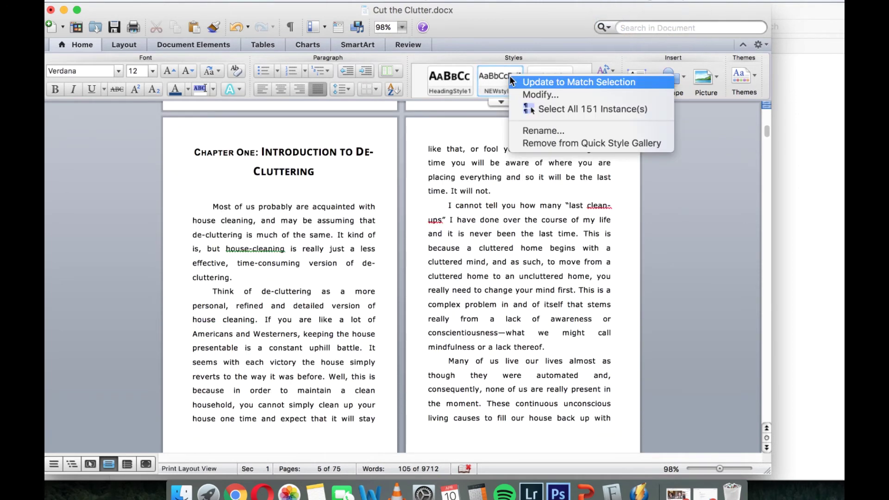
click(531, 94)
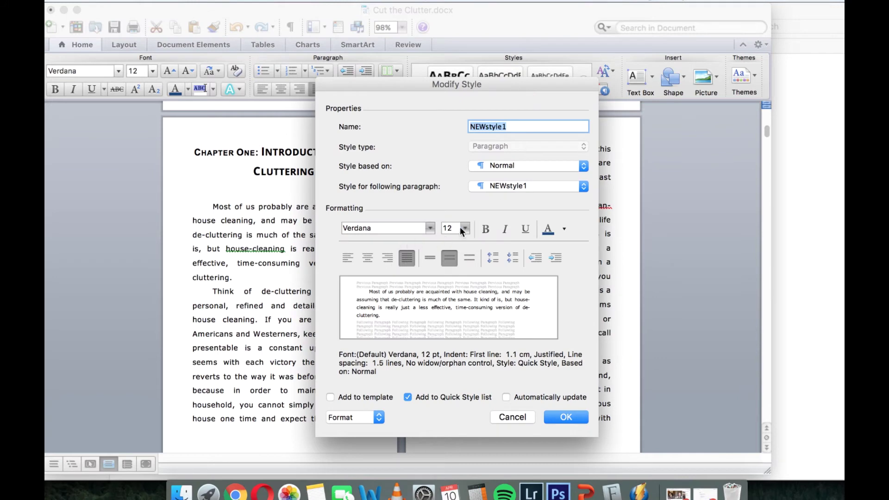
click(463, 229)
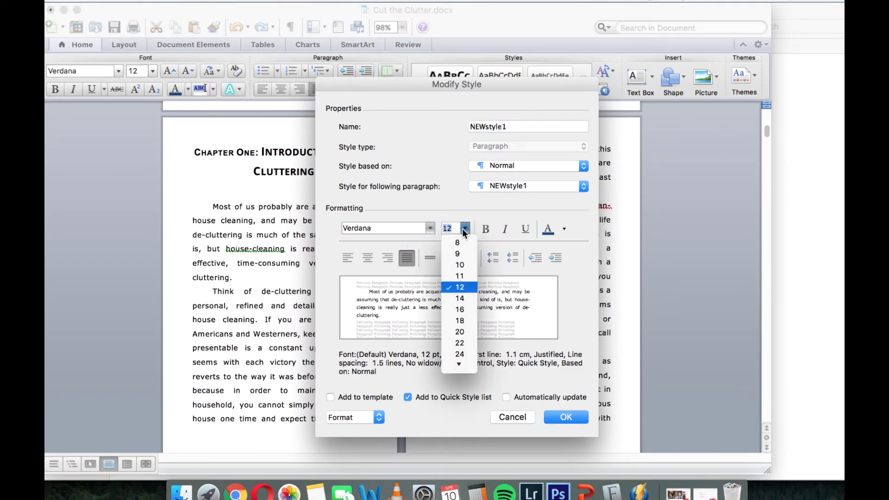
click(463, 310)
click(566, 417)
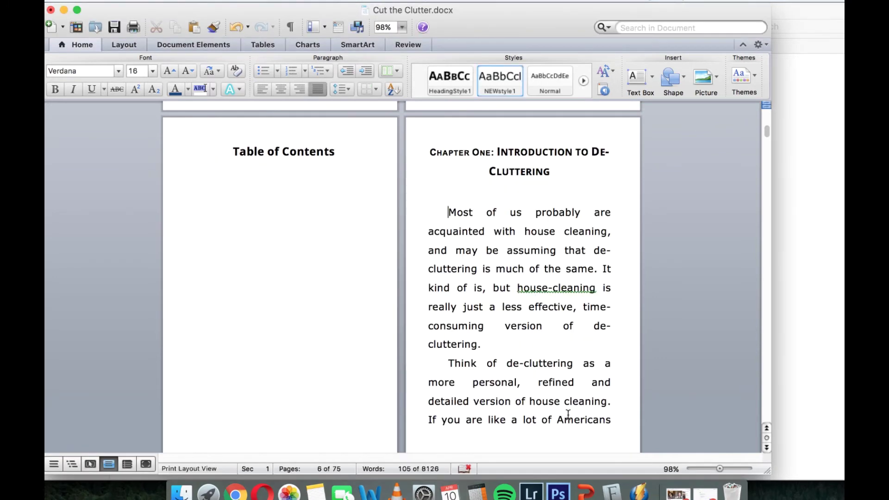
Check the restyled body text across the pages, then undo the last NEWstyle1 font size change.
scroll(568, 414, down, 10)
scroll(554, 333, up, 5)
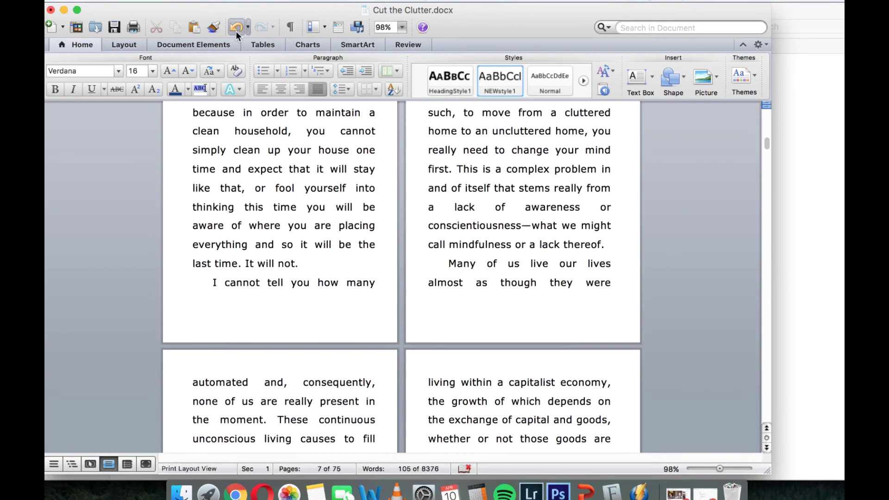
click(236, 27)
scroll(352, 203, up, 3)
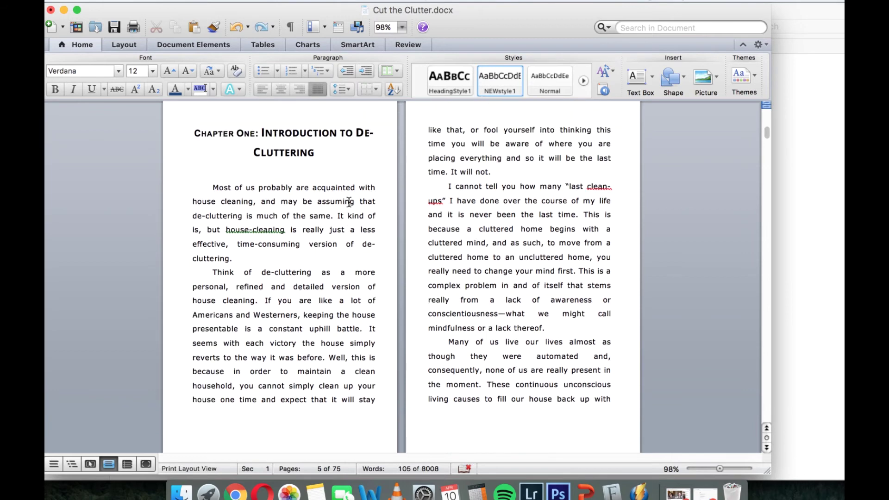
Examine the styling of the Chapter One, Disclaimer and Table of Contents pages.
scroll(348, 202, down, 2)
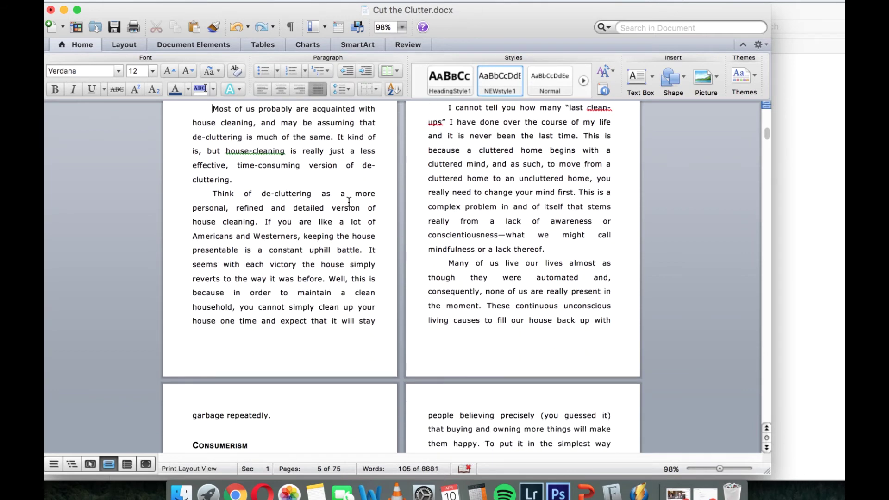
scroll(348, 202, up, 2)
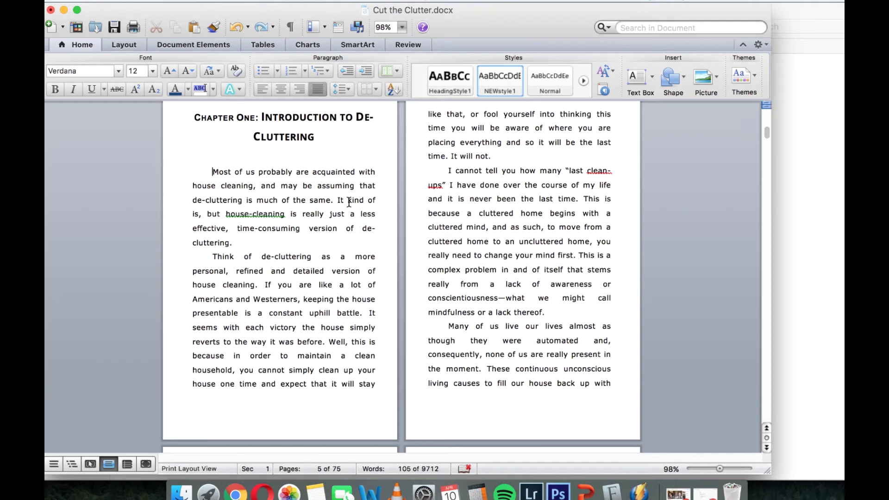
scroll(384, 143, up, 3)
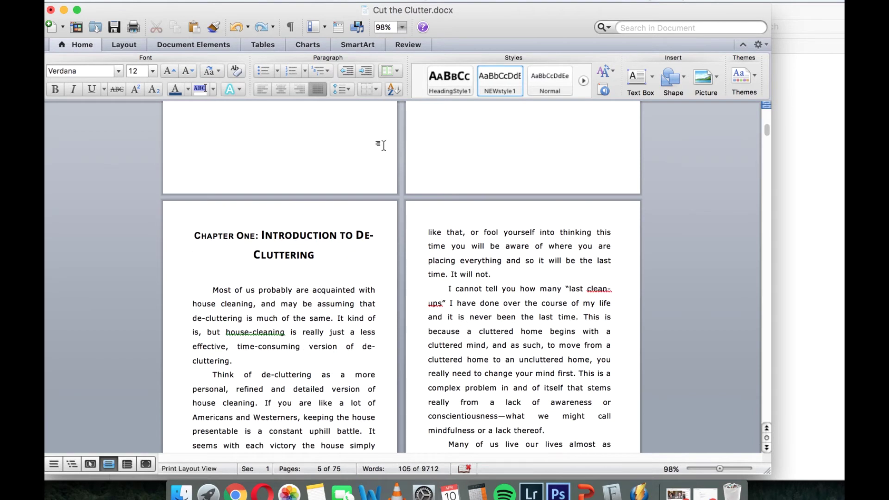
scroll(381, 145, up, 6)
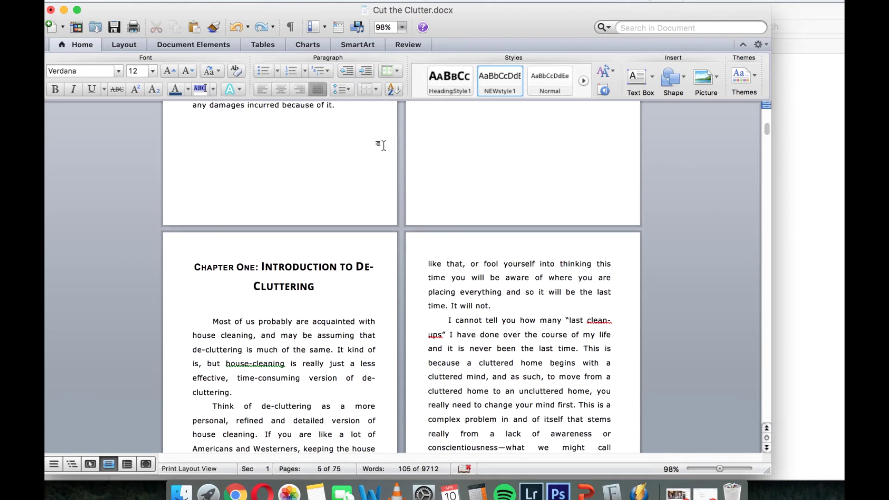
scroll(384, 143, up, 1)
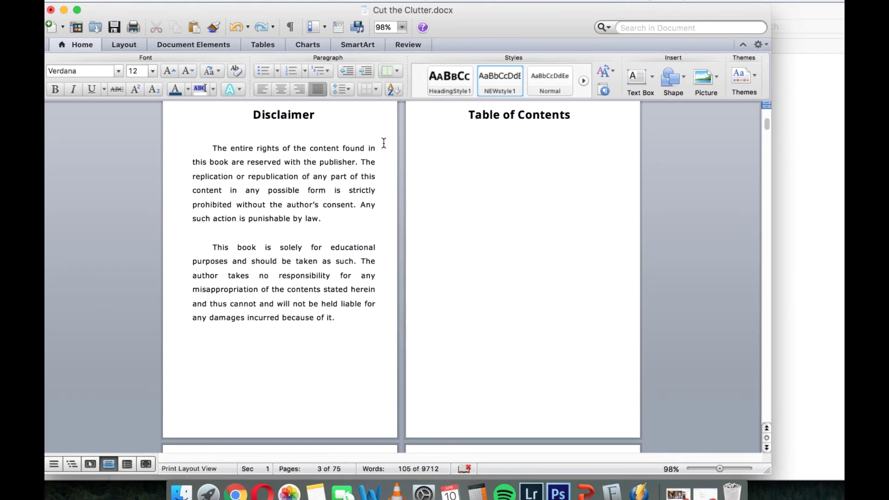
scroll(384, 143, up, 1)
scroll(384, 143, down, 3)
scroll(384, 143, up, 1)
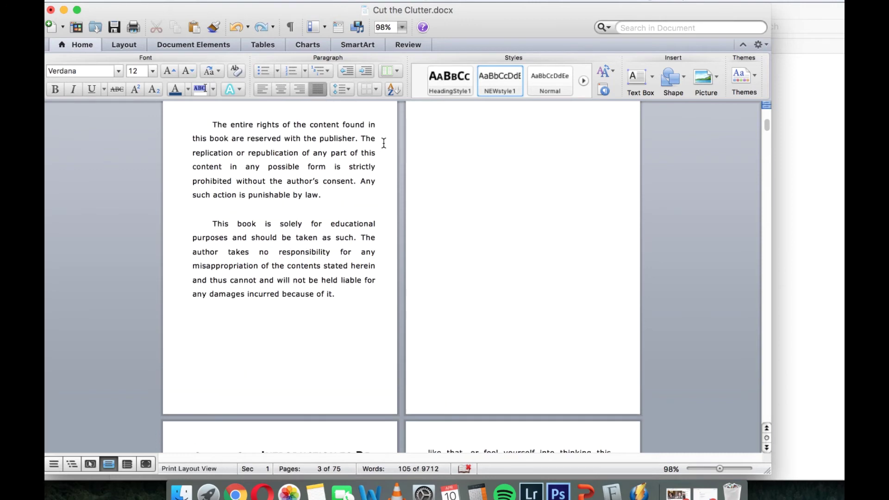
scroll(383, 140, down, 6)
scroll(383, 143, up, 6)
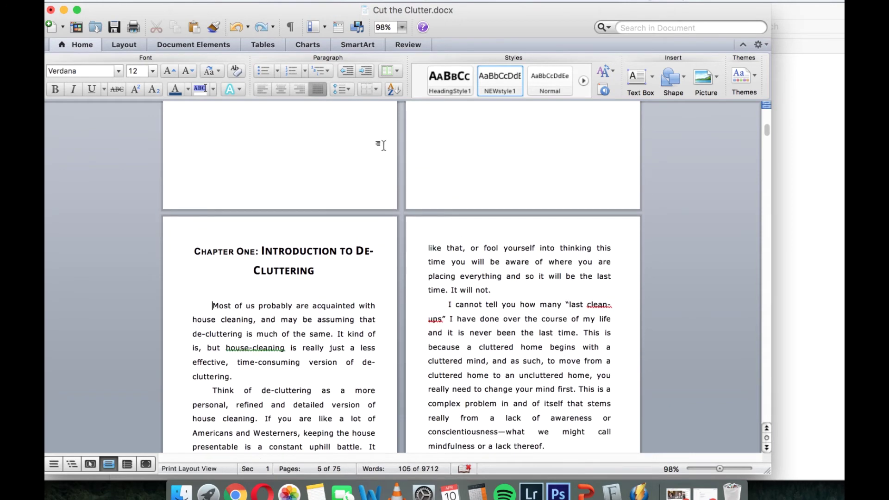
scroll(384, 143, up, 2)
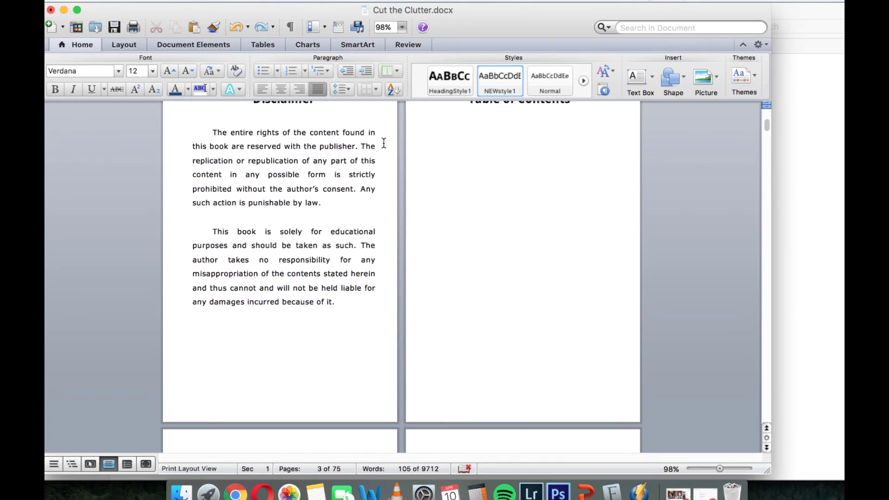
scroll(383, 143, up, 1)
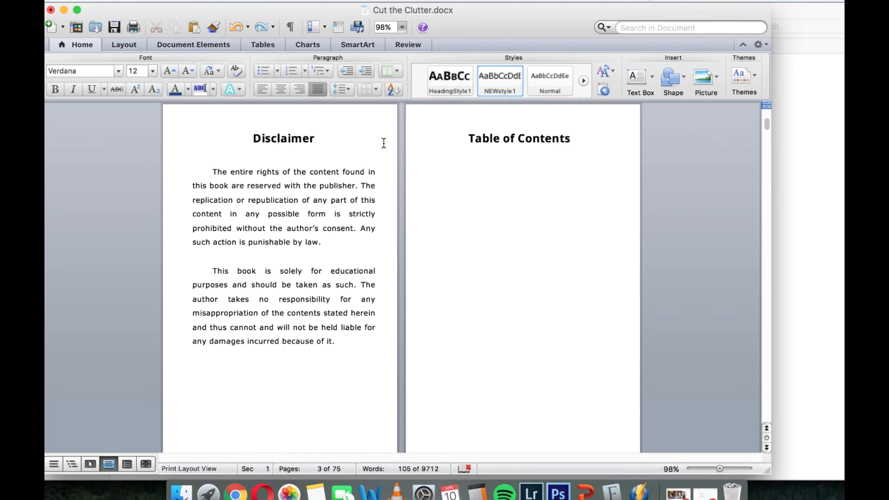
Place the cursor below the Table of Contents heading and start inserting an automatic table of contents there.
click(465, 173)
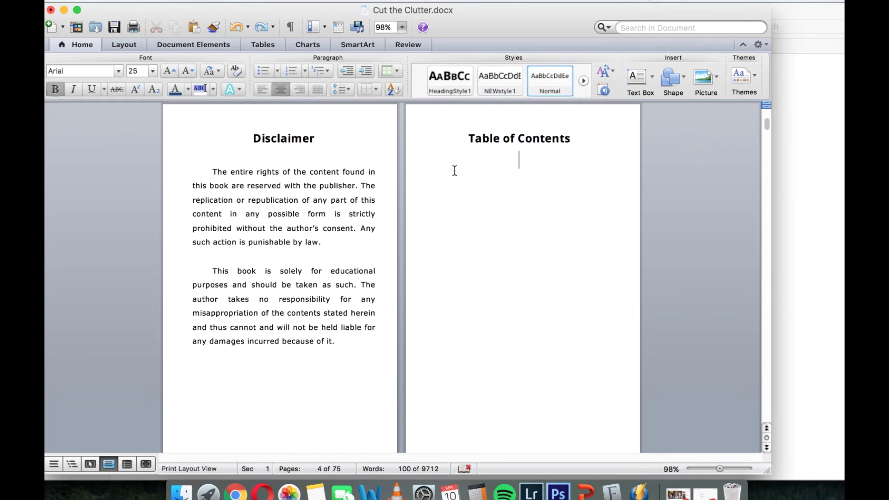
scroll(326, 239, down, 10)
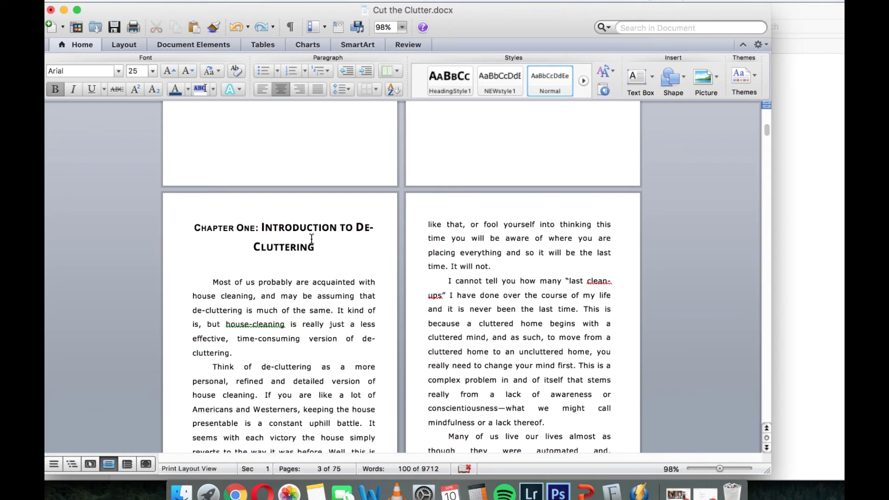
scroll(311, 239, down, 5)
scroll(312, 239, up, 15)
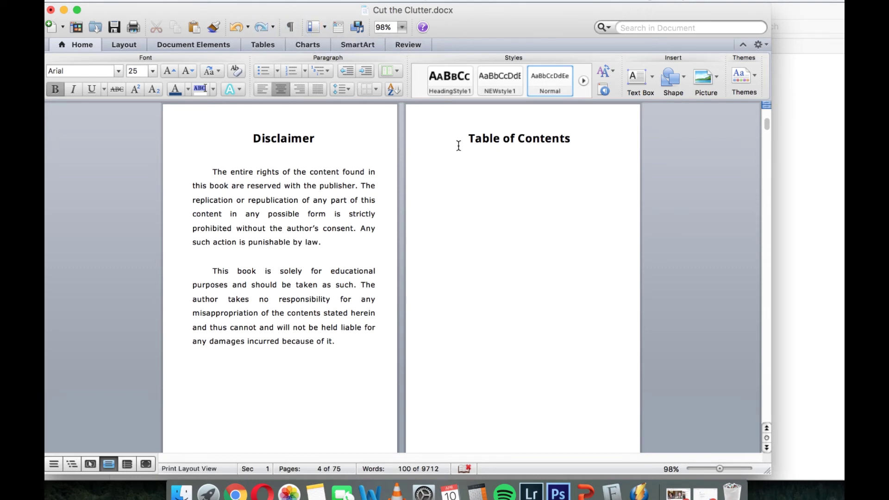
click(223, 1)
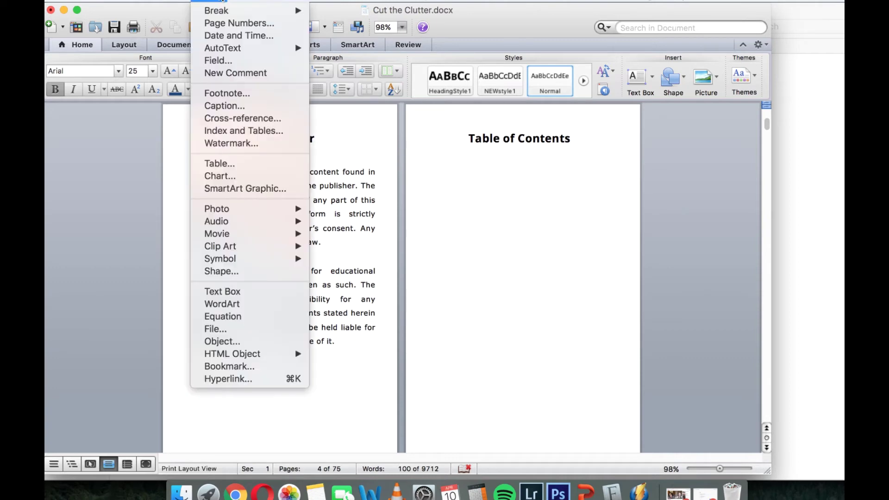
click(253, 131)
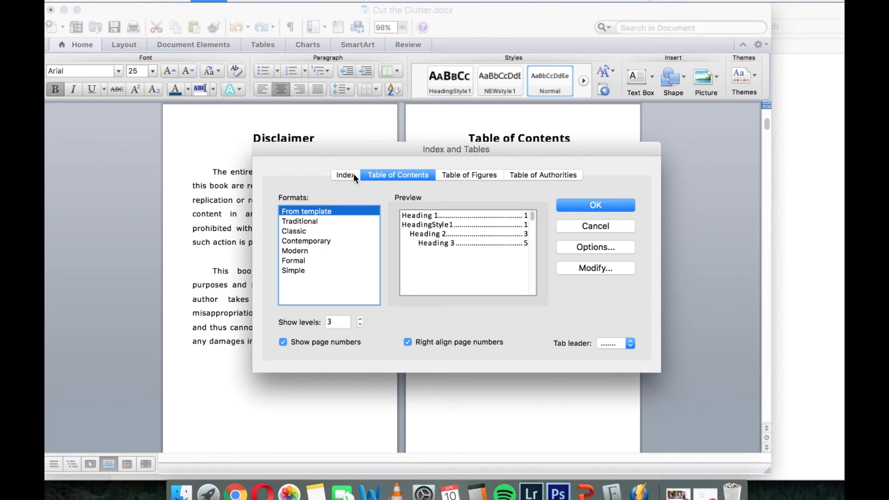
click(353, 174)
click(381, 175)
Insert a three-level table of contents in the From template format and add a blank line beneath the Table of Contents heading.
click(361, 319)
click(360, 318)
click(359, 325)
click(360, 324)
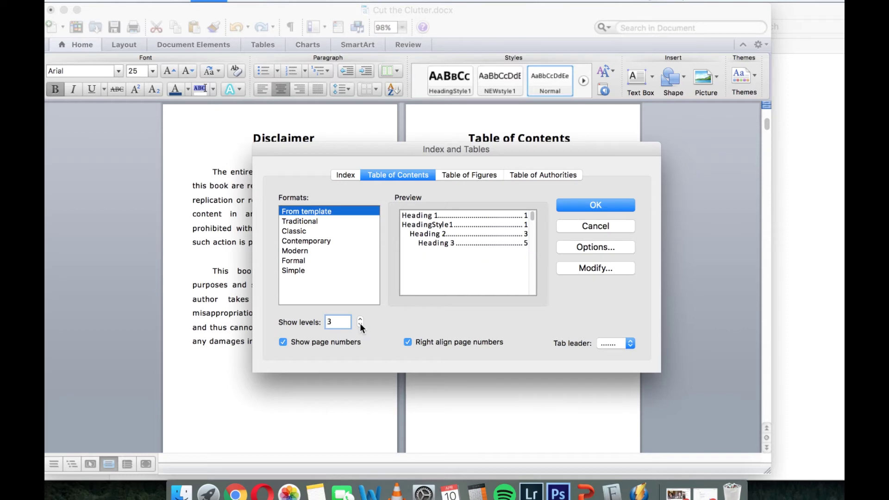
click(596, 270)
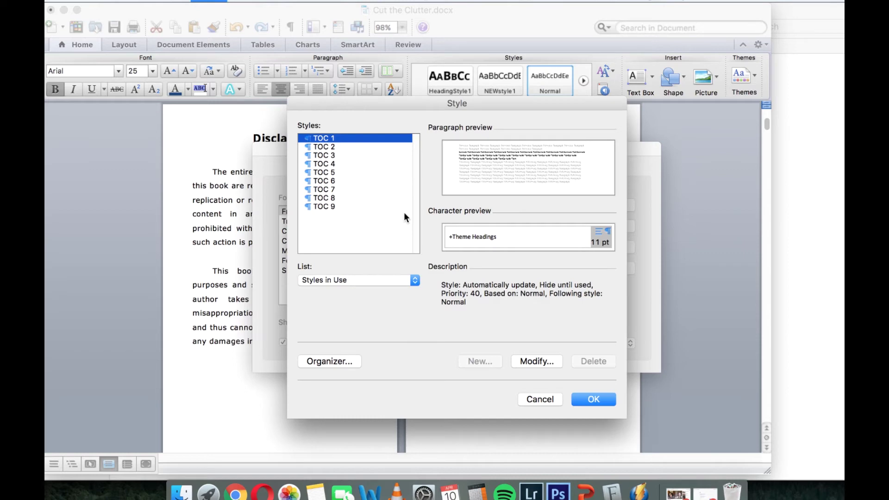
click(559, 400)
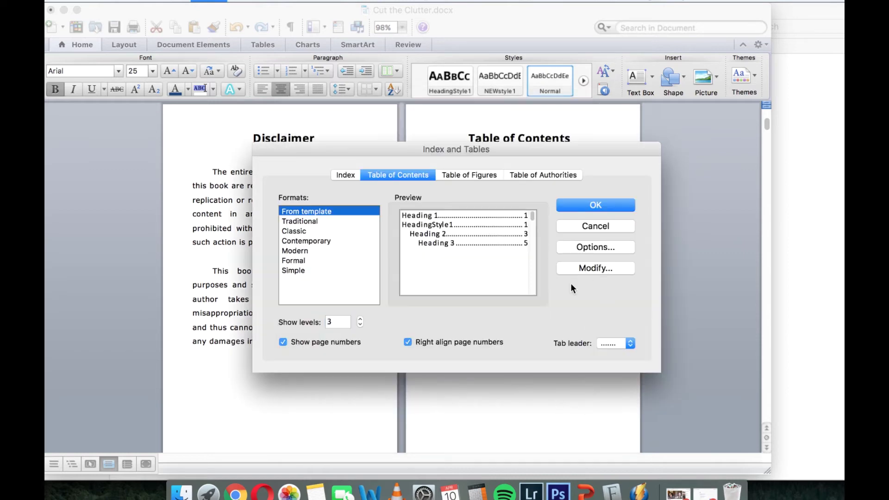
click(595, 210)
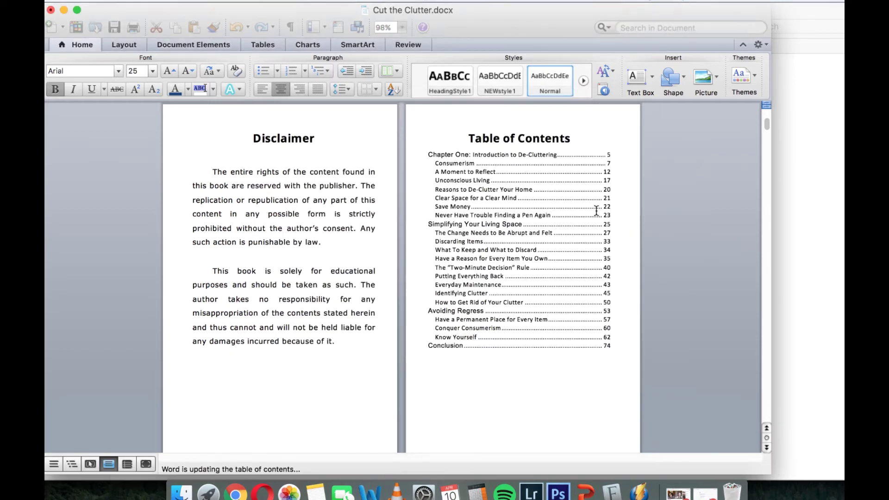
click(580, 138)
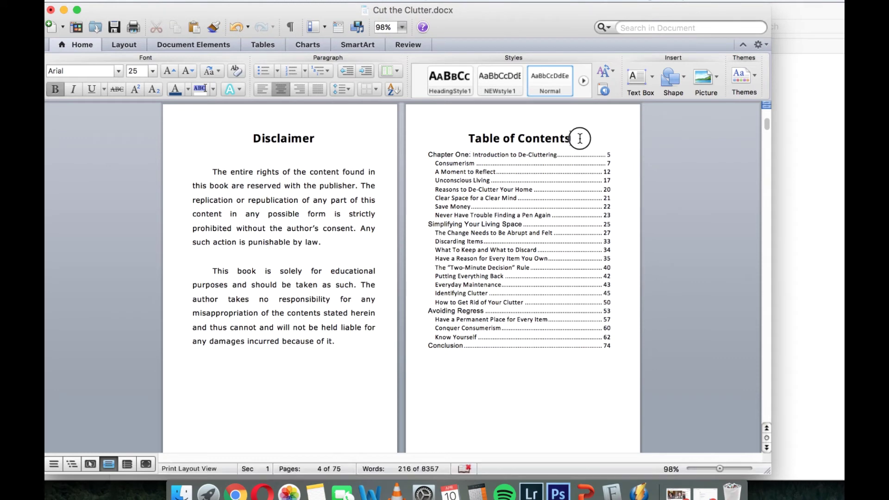
key(Return)
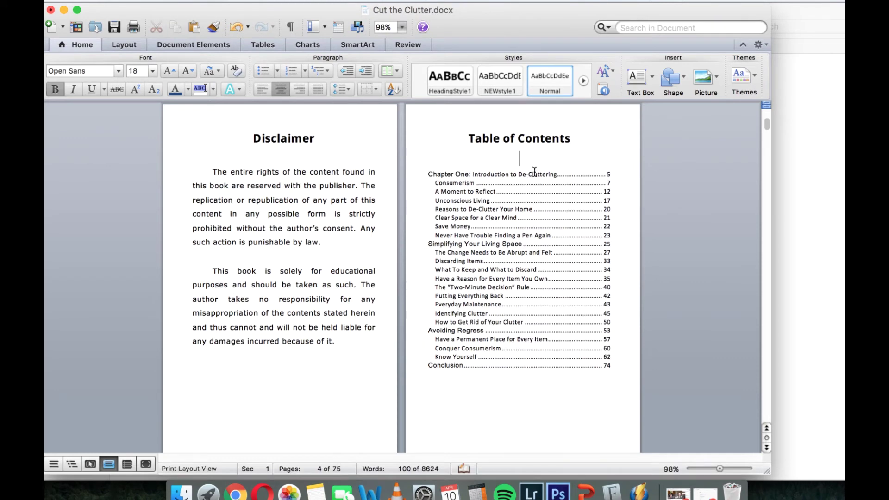
Increase the line spacing of all the table of contents entries.
scroll(612, 176, down, 3)
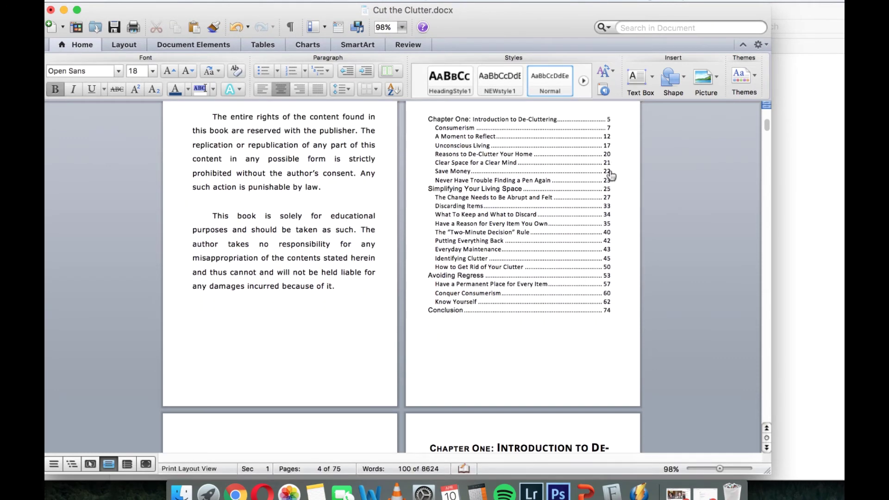
drag(621, 311, 426, 116)
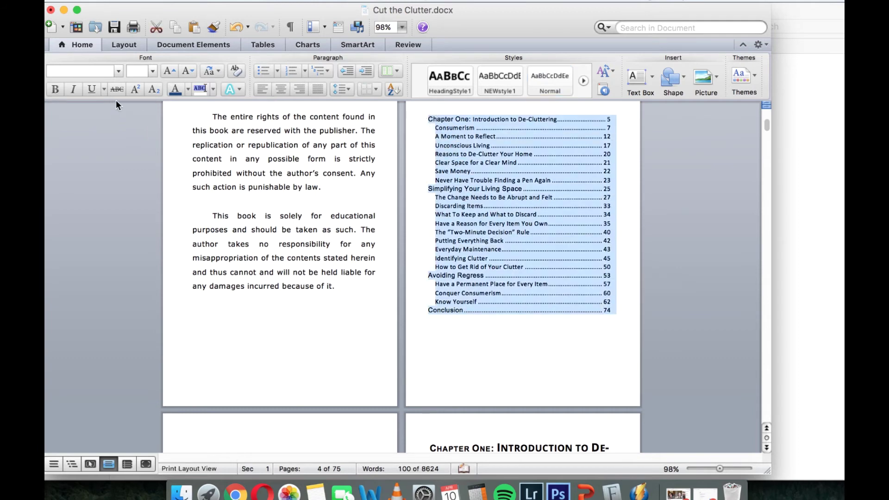
right_click(465, 174)
click(508, 271)
click(442, 256)
click(450, 265)
click(577, 407)
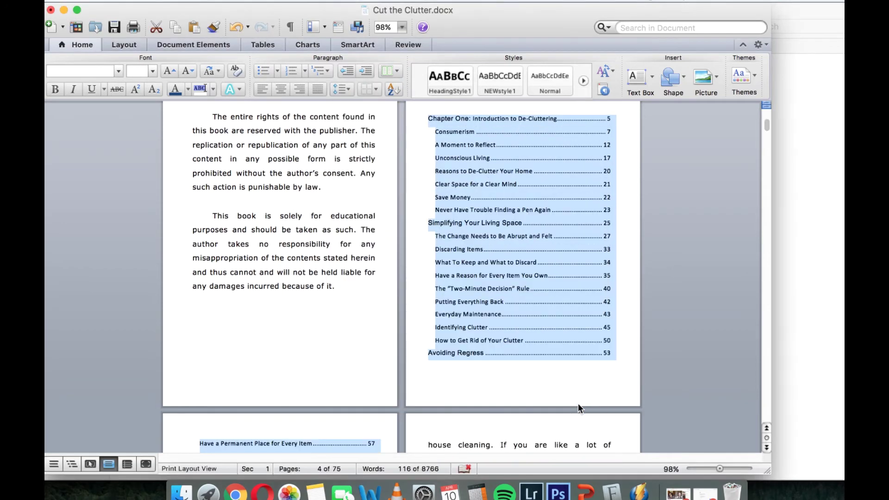
Reduce the font size of both Disclaimer paragraphs to 11 pt.
scroll(565, 381, up, 3)
drag(340, 357, 203, 194)
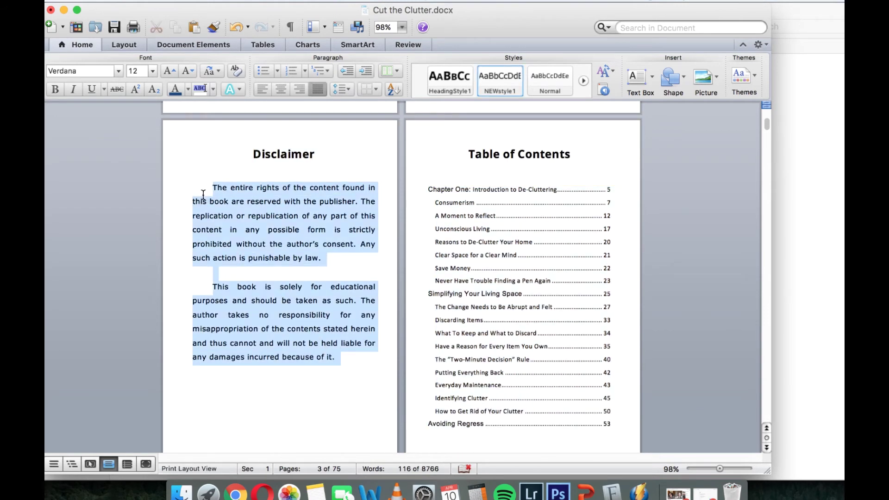
click(185, 72)
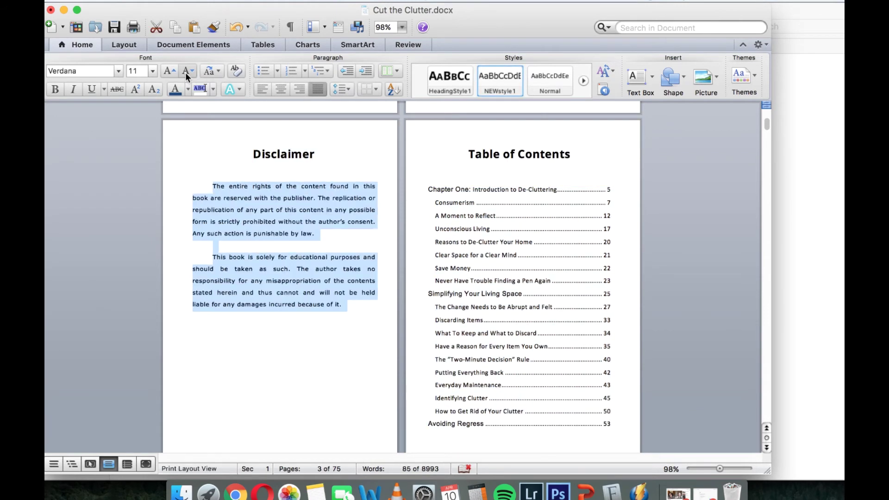
click(170, 73)
click(344, 381)
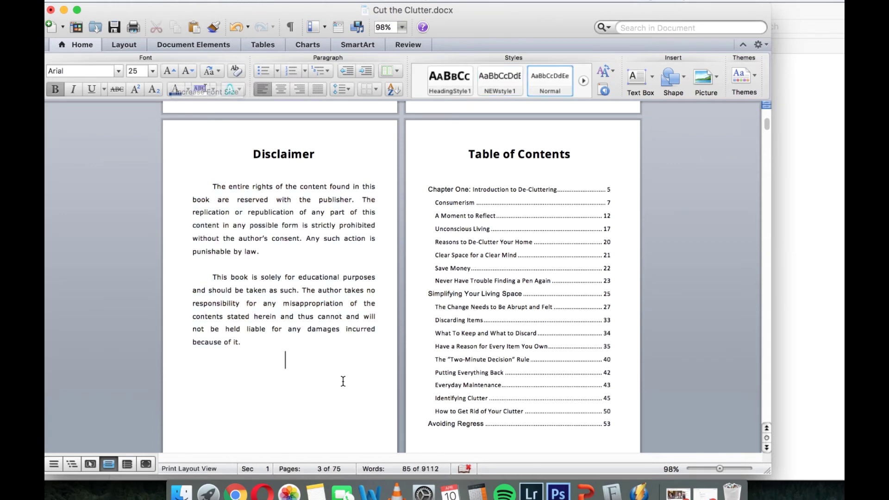
Check how the table of contents runs up to Chapter One and show all nonprinting characters.
scroll(343, 381, down, 10)
scroll(344, 381, up, 10)
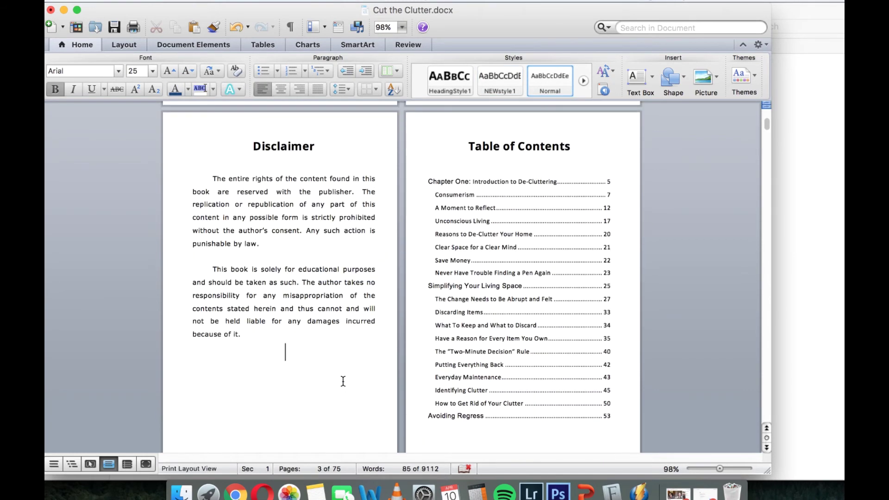
scroll(462, 294, down, 5)
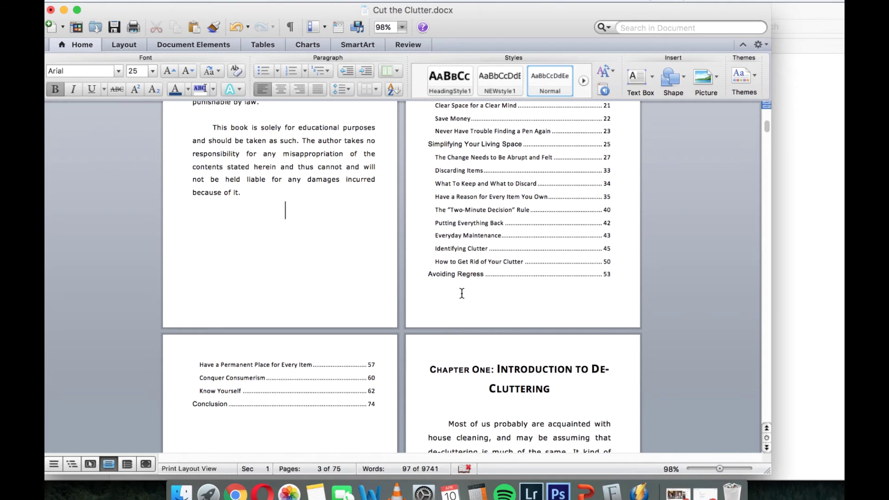
scroll(462, 294, down, 8)
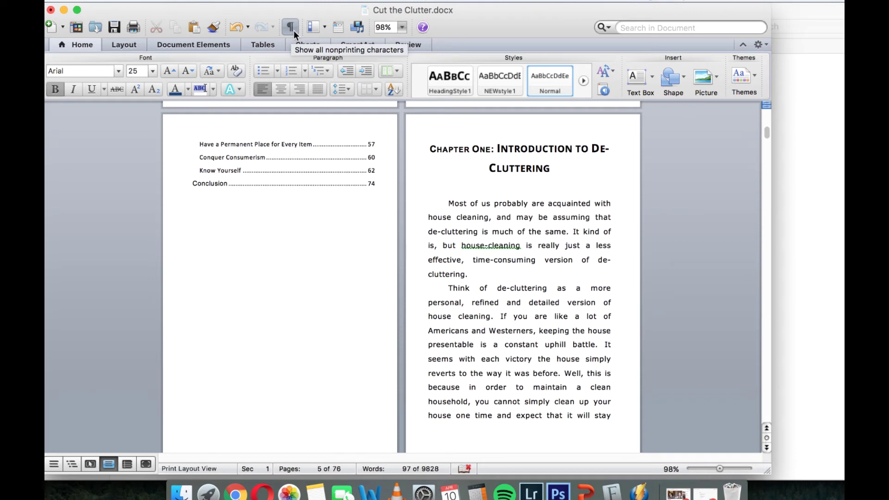
scroll(323, 154, up, 5)
scroll(322, 154, down, 4)
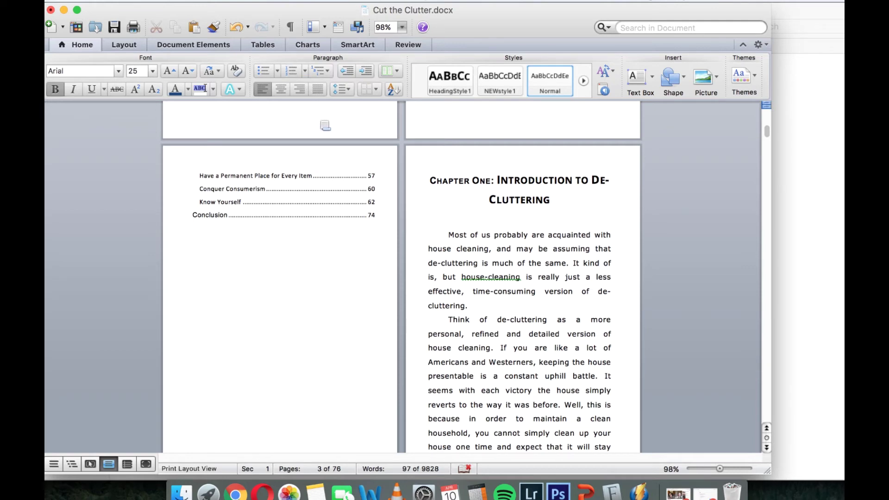
click(294, 32)
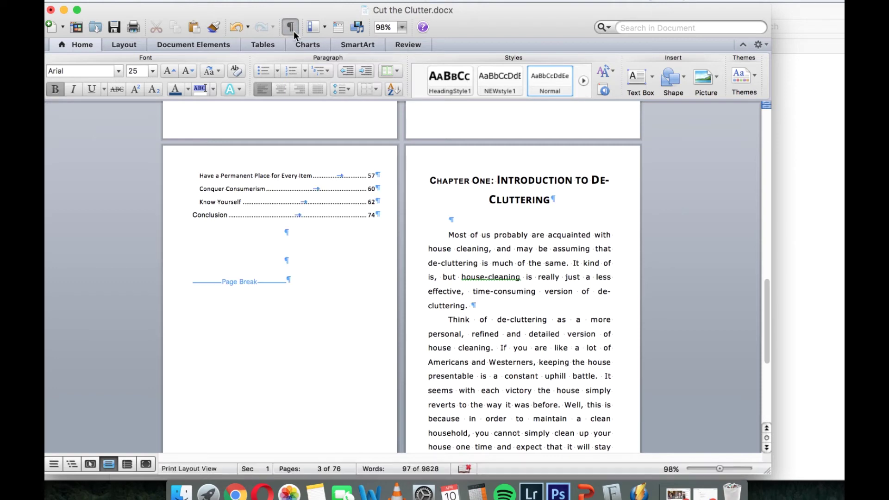
Delete the empty paragraph between "such a mess:" and "The average size of the American home".
scroll(406, 303, down, 15)
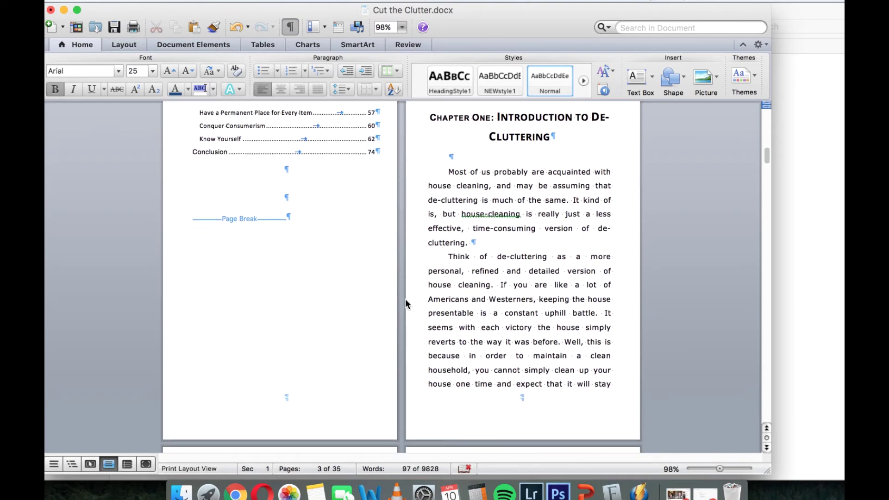
scroll(405, 303, down, 12)
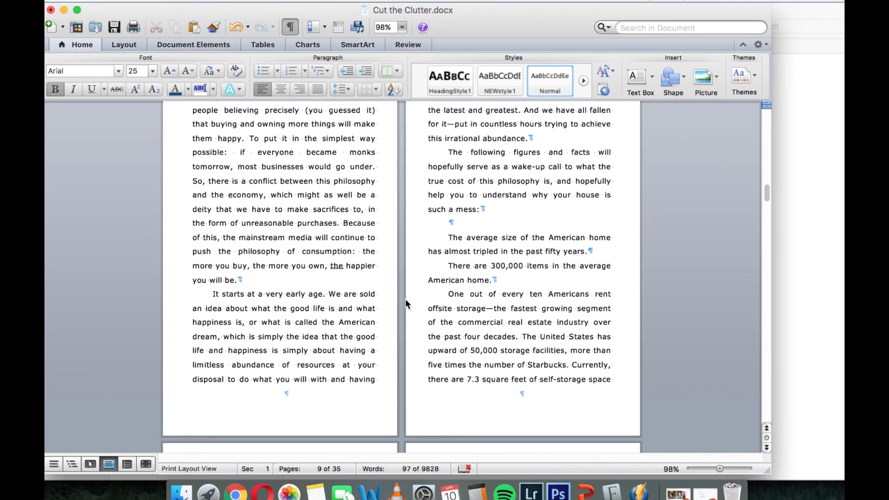
scroll(405, 304, up, 8)
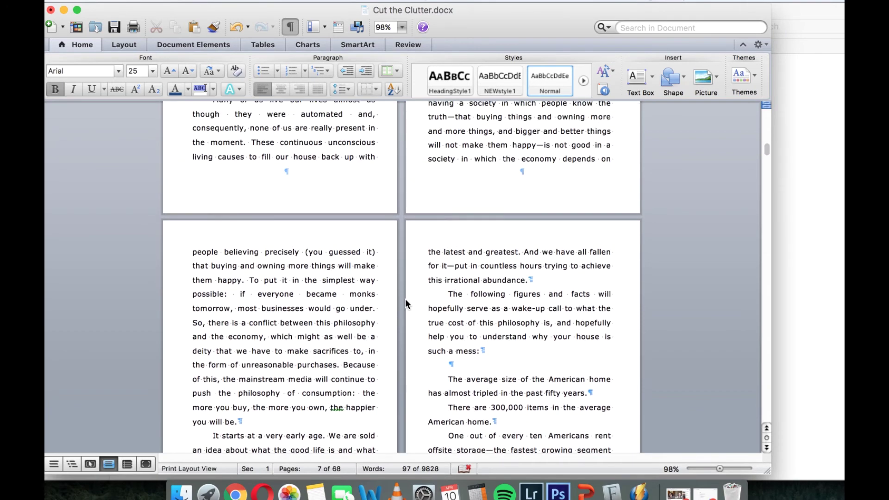
scroll(405, 304, up, 4)
scroll(405, 304, down, 10)
scroll(405, 299, down, 3)
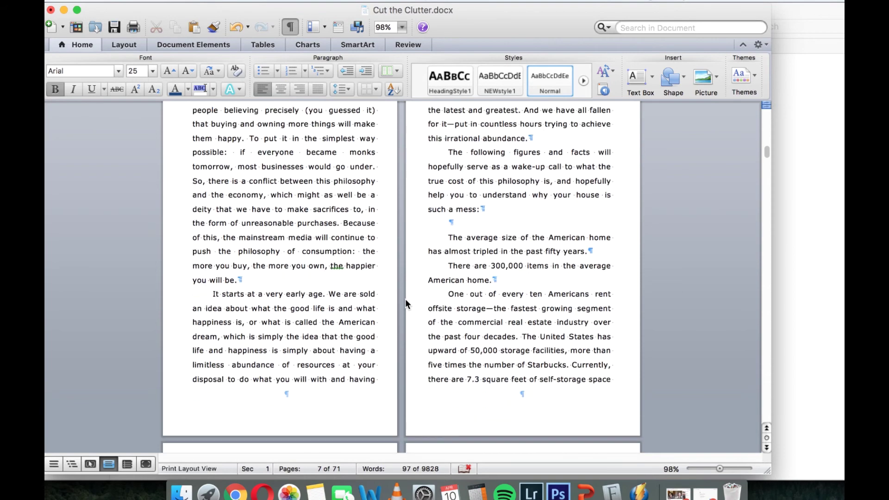
click(476, 225)
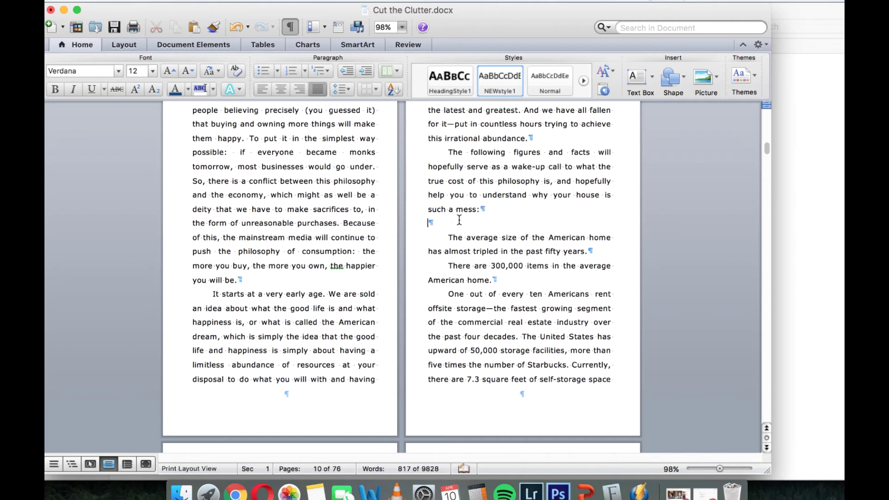
key(BackSpace)
Insert a page break before the Reasons to De-Clutter Your Home heading and hide the nonprinting characters.
scroll(402, 275, down, 10)
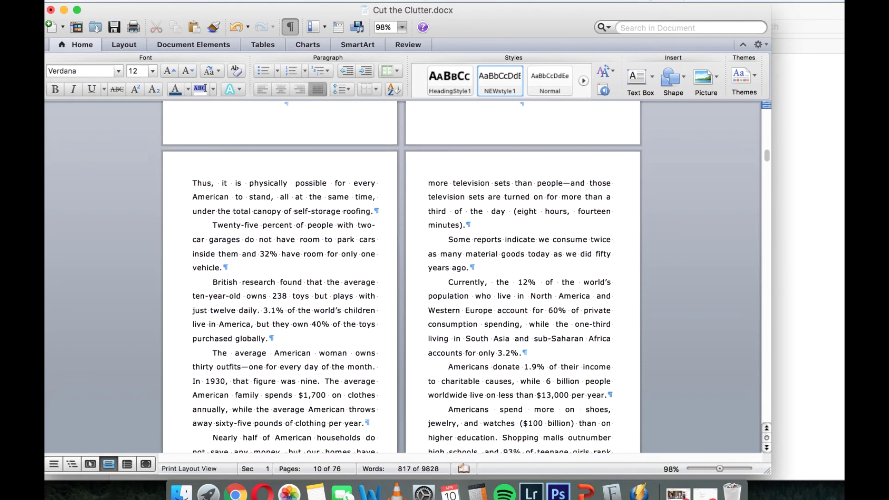
scroll(401, 278, down, 6)
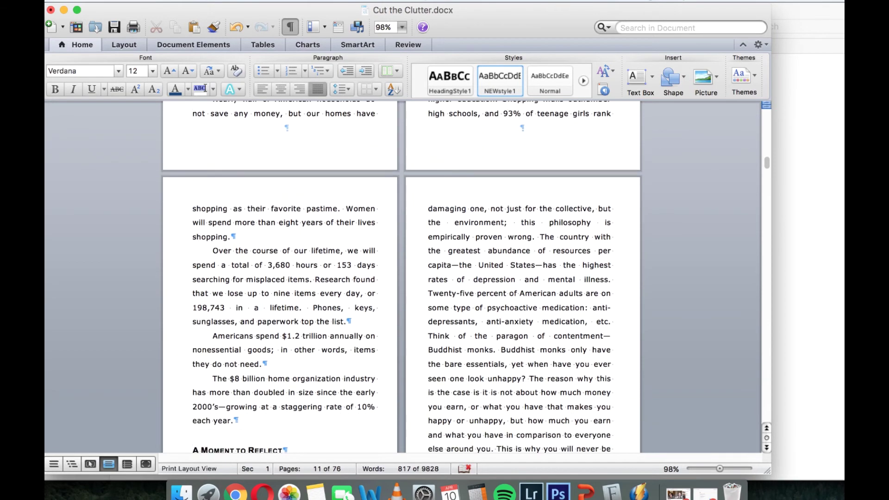
scroll(401, 278, down, 2)
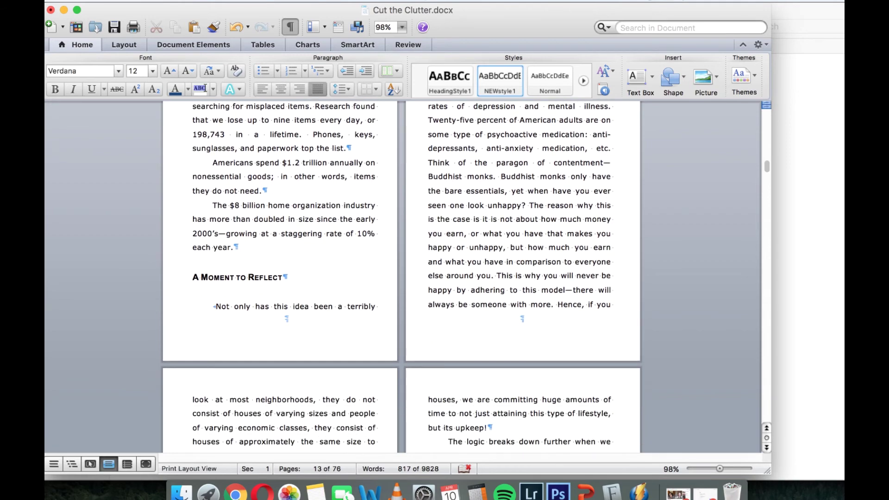
scroll(401, 277, down, 2)
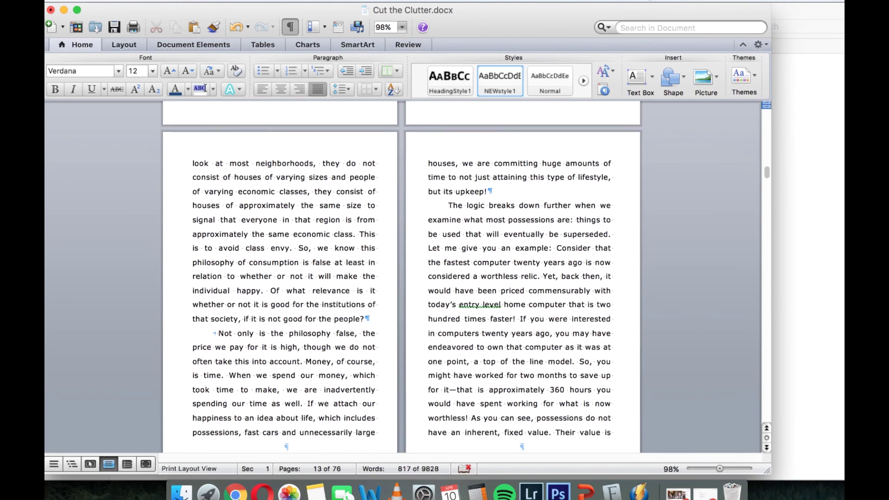
scroll(401, 278, down, 4)
scroll(401, 278, down, 15)
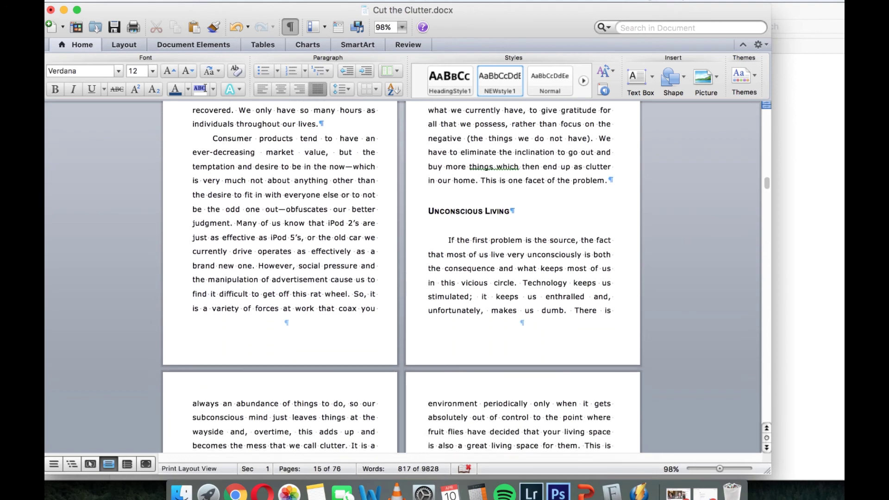
scroll(401, 278, down, 20)
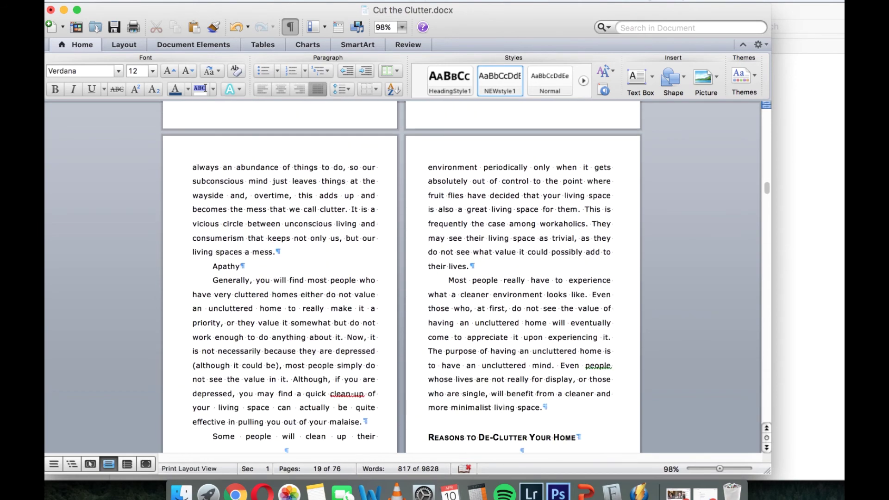
scroll(453, 164, down, 10)
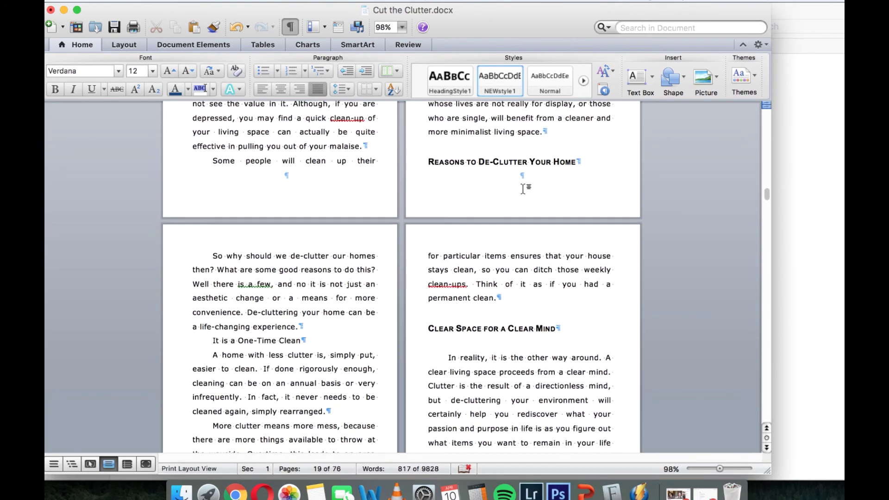
click(427, 162)
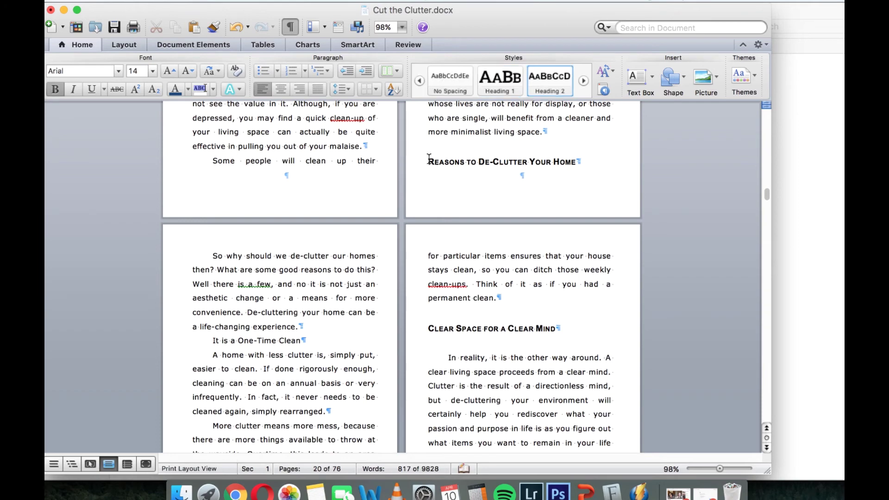
key(super+Return)
scroll(454, 278, down, 15)
scroll(467, 231, up, 20)
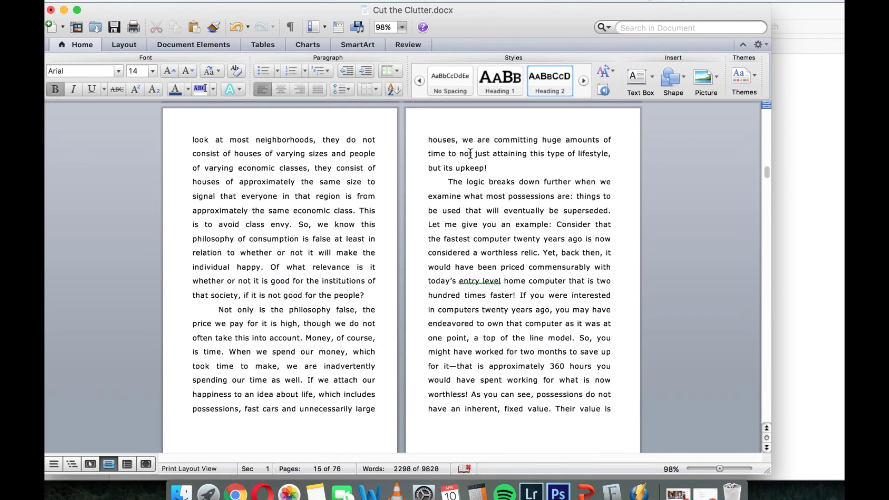
Add the book title "Cut the Clutter" to the page header and make it italic.
click(179, 4)
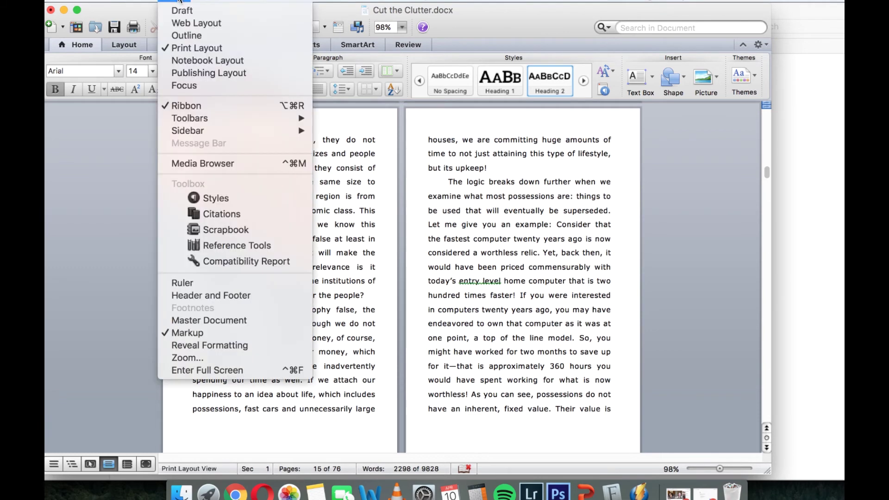
click(233, 296)
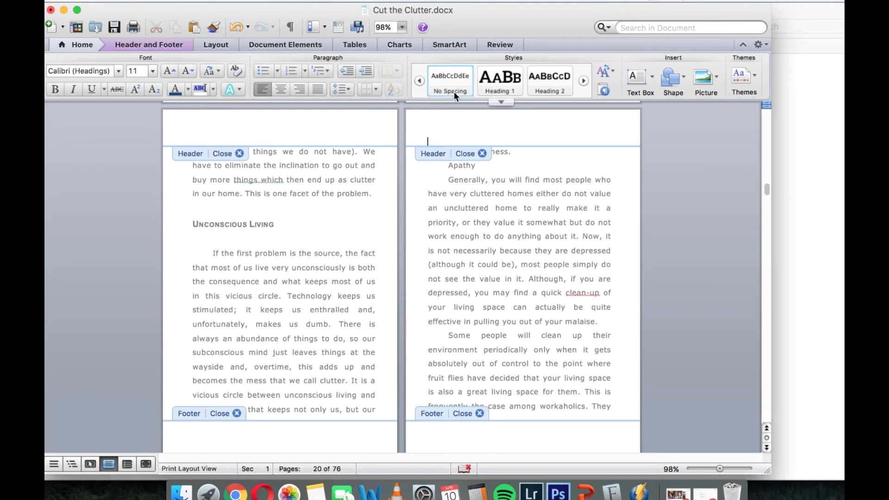
text(Cut the C)
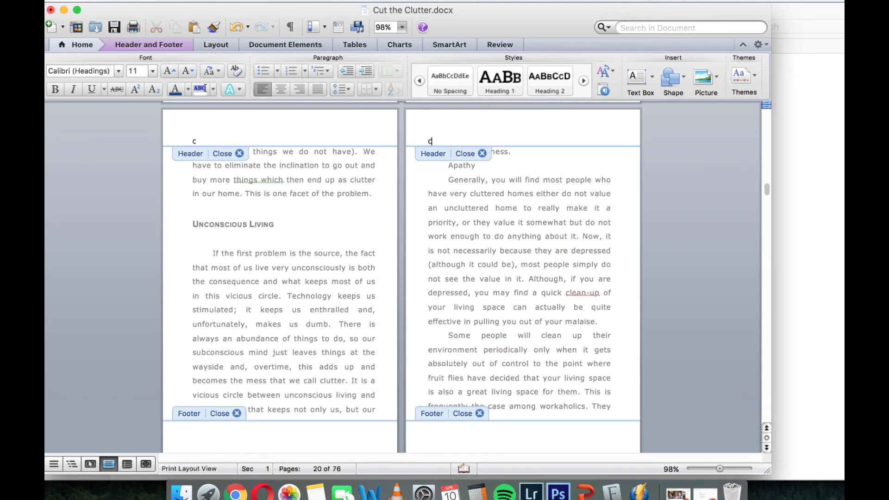
text(lutter)
drag(473, 142, 427, 139)
click(74, 89)
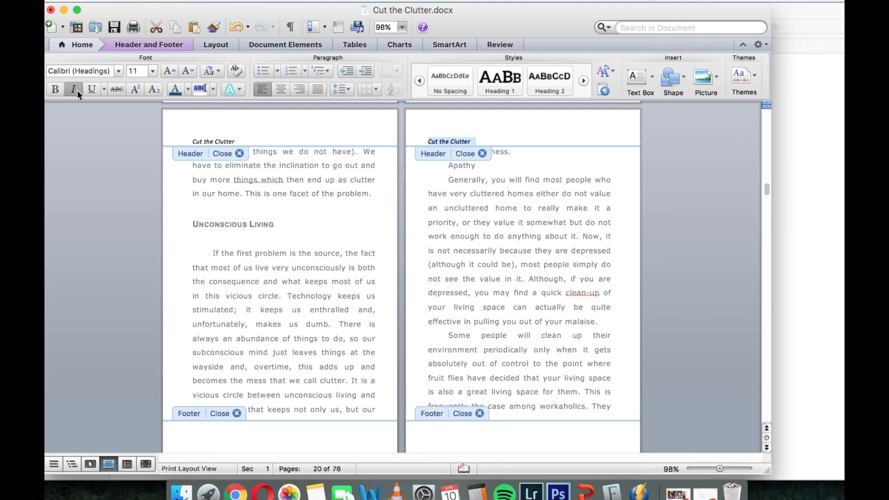
Try right alignment for the "Cut the Clutter" header title and set it back to left alignment.
click(302, 90)
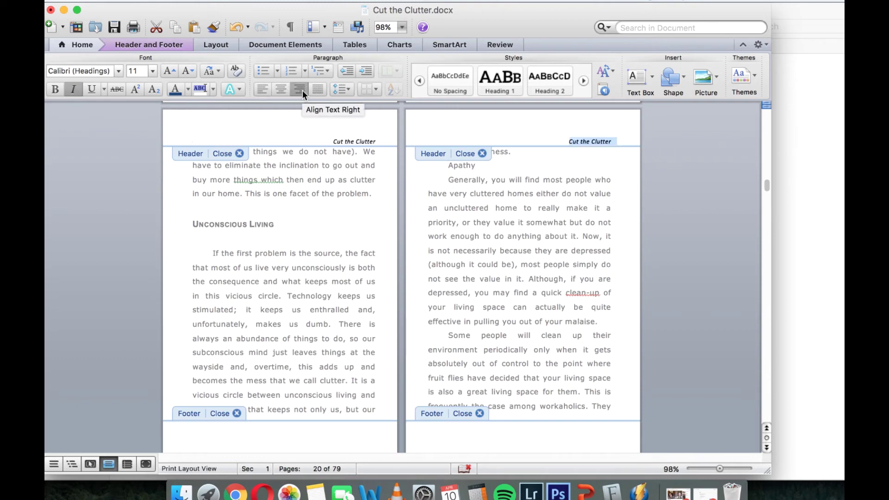
click(267, 91)
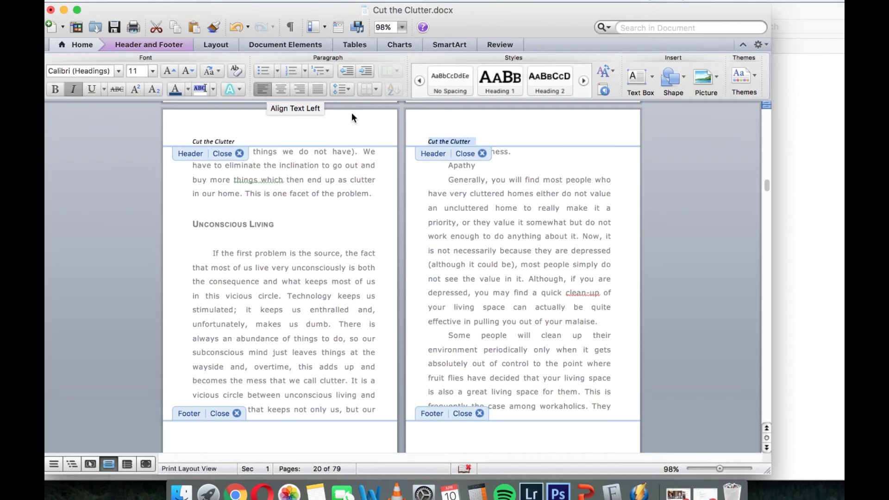
Turn on different headers and footers for odd and even pages.
click(157, 41)
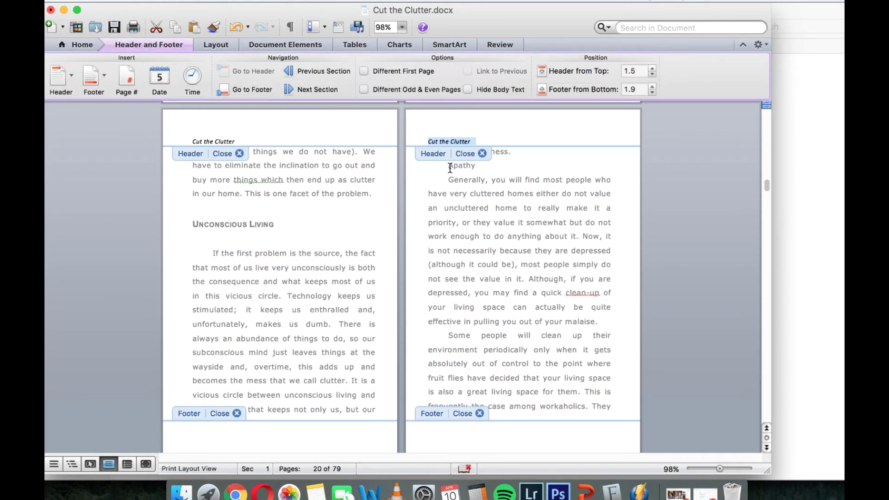
scroll(450, 168, down, 5)
scroll(449, 168, up, 5)
scroll(450, 168, down, 5)
scroll(449, 168, up, 6)
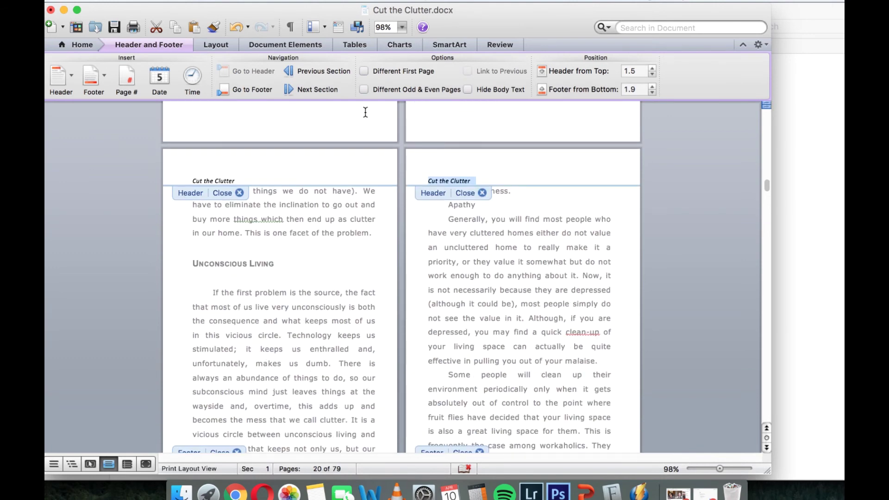
click(423, 89)
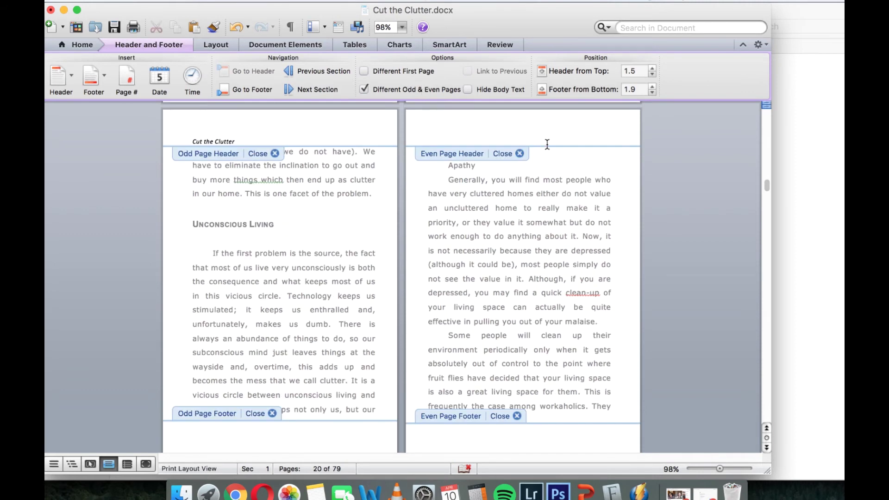
text(Your Author)
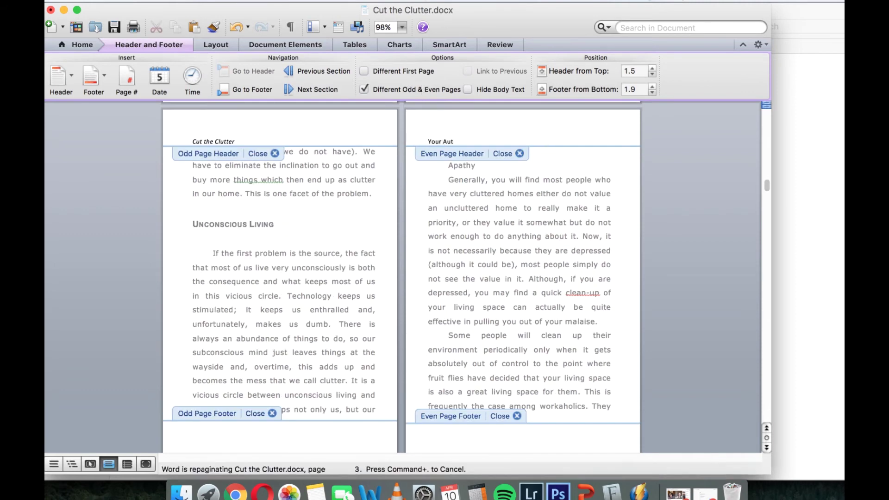
key(BackSpace)
key(BackSpace)
key(BackSpace)
text(h)
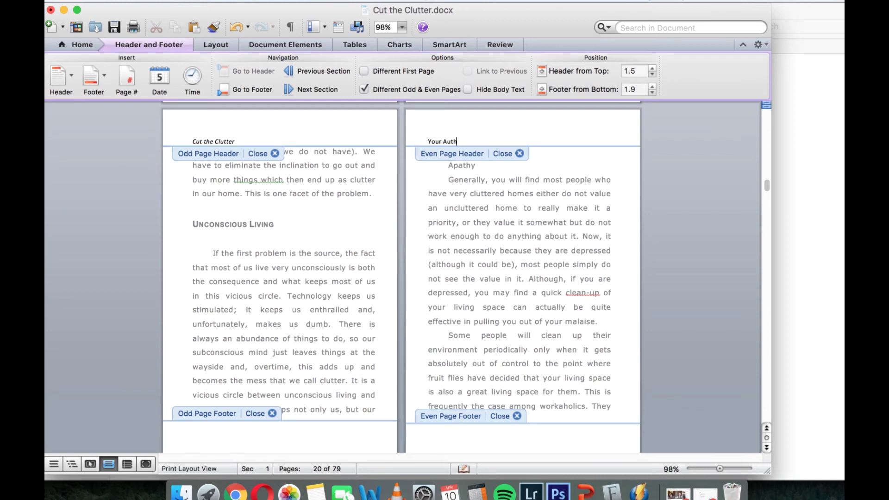
key(BackSpace)
key(BackSpace)
key(BackSpace)
key(BackSpace)
key(BackSpace)
key(BackSpace)
Enter "Chapter 1" in the even page header and align it right.
text(chapter 1)
click(87, 45)
click(299, 92)
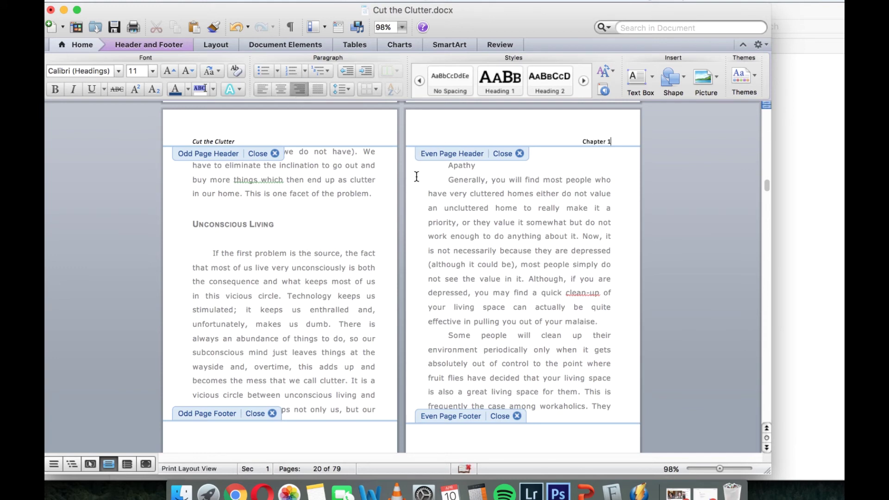
scroll(416, 176, down, 5)
scroll(416, 177, up, 4)
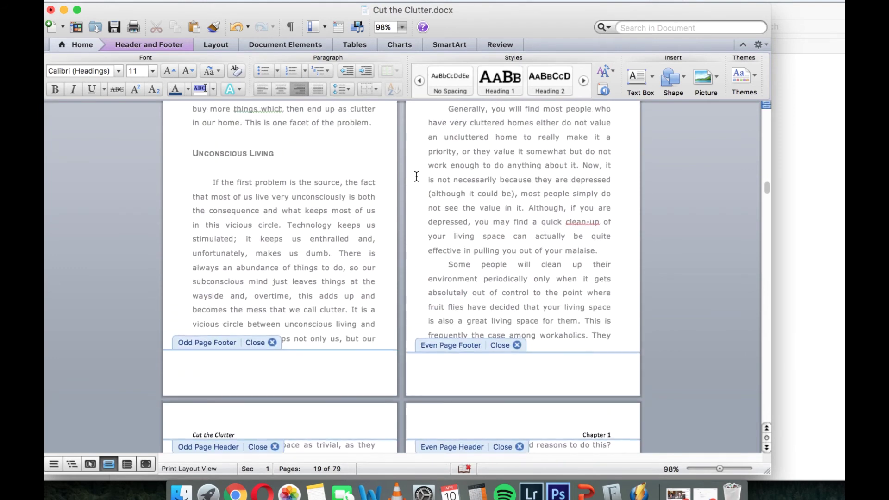
click(612, 1)
click(624, 24)
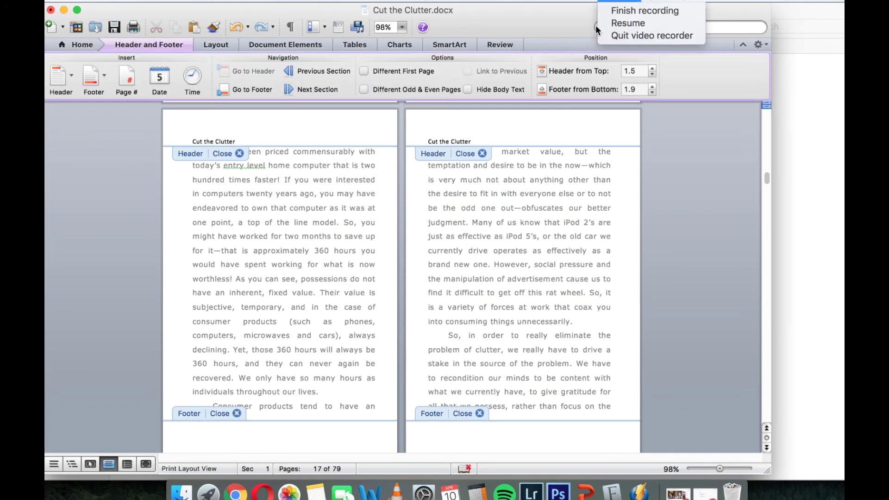
click(627, 23)
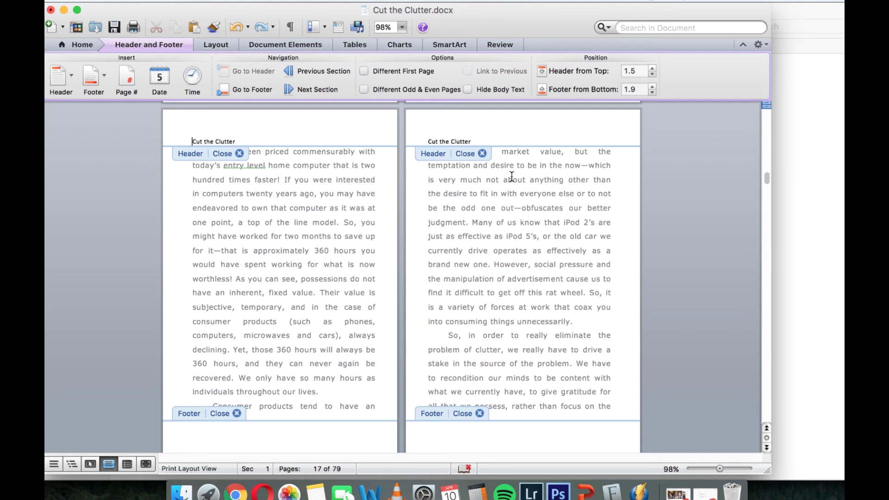
Insert a centered page number in the footer.
scroll(485, 222, down, 2)
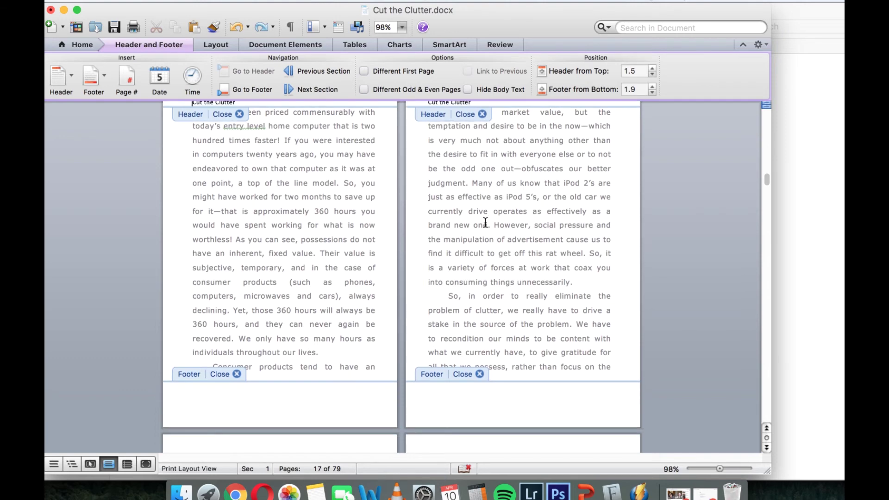
click(278, 399)
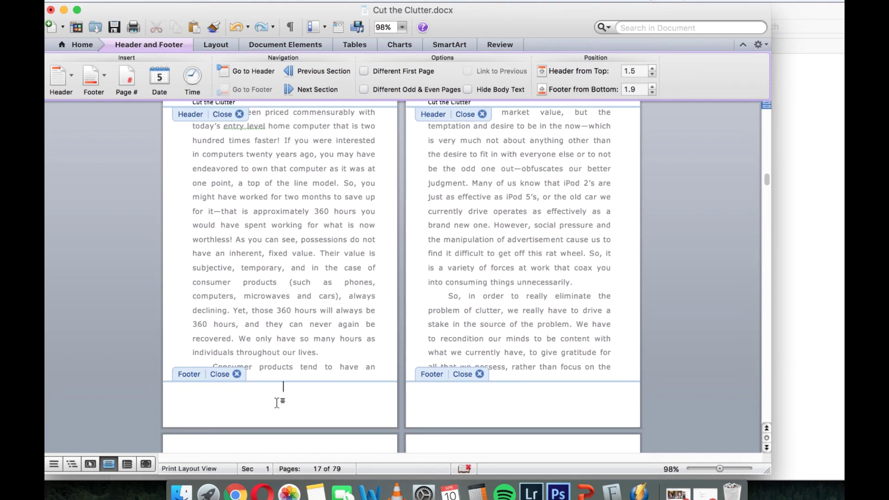
click(134, 87)
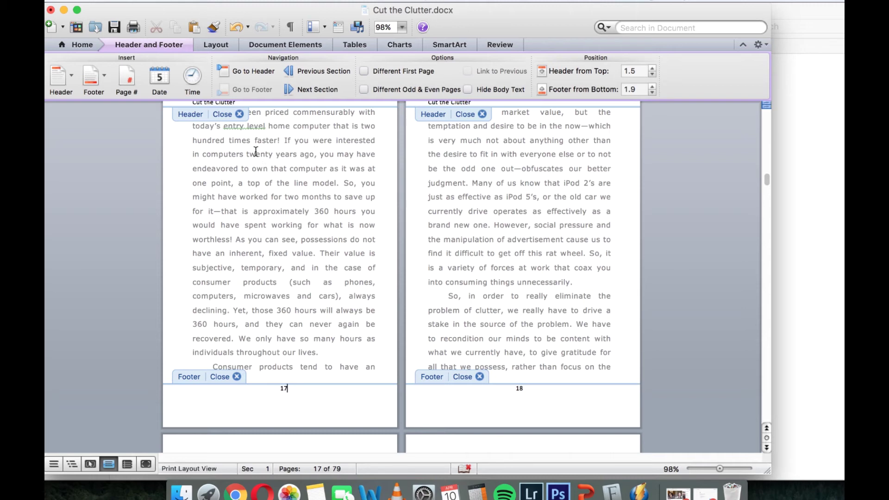
Try left and right alignment for the footer's page number and set it back to centered.
click(84, 46)
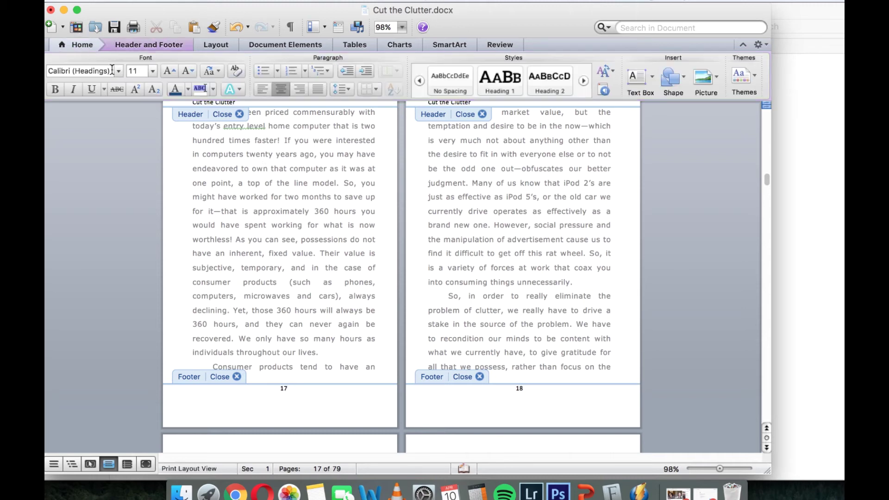
click(262, 87)
click(298, 86)
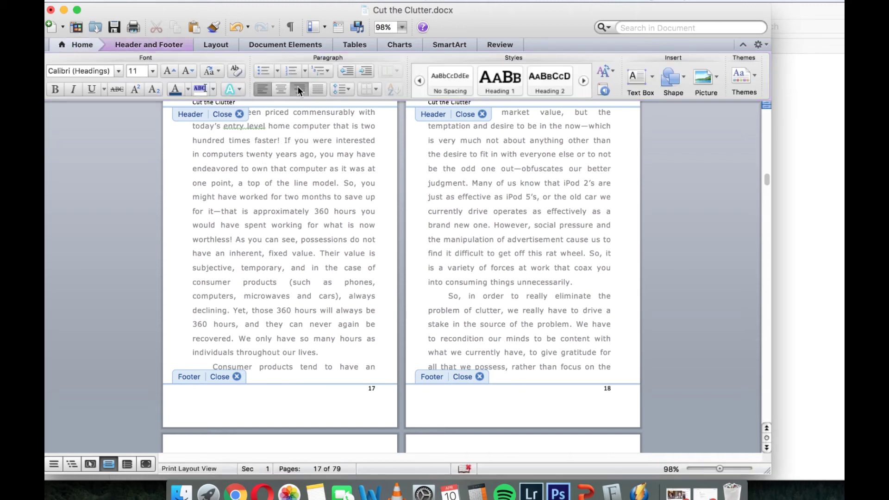
click(275, 91)
Turn on a different header and footer for the first page and check the title page against the following pages.
click(182, 48)
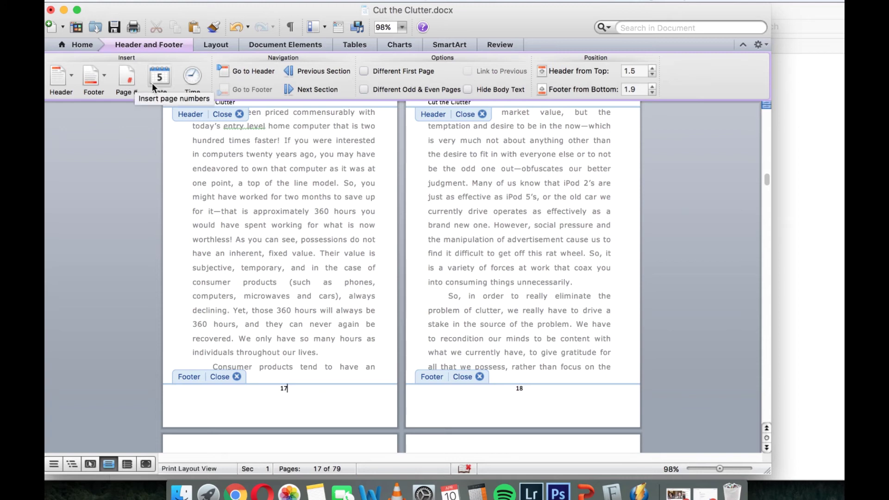
click(394, 73)
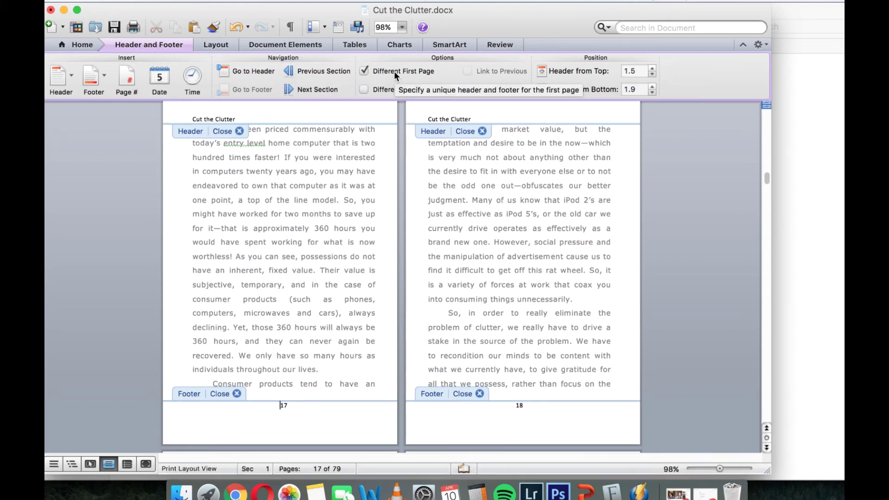
scroll(342, 217, up, 15)
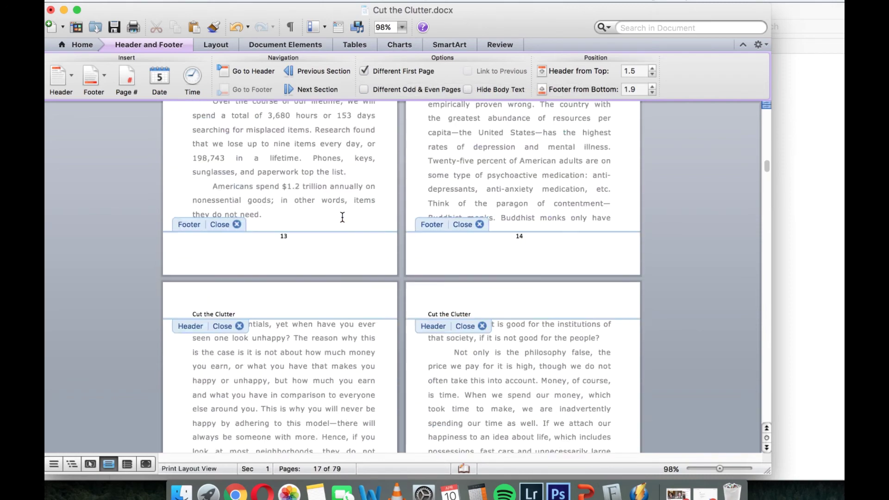
scroll(343, 217, up, 15)
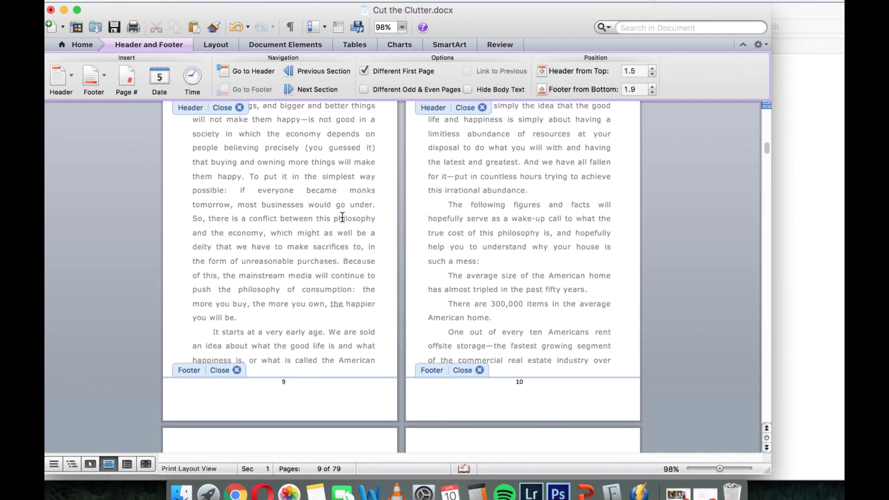
scroll(343, 217, up, 10)
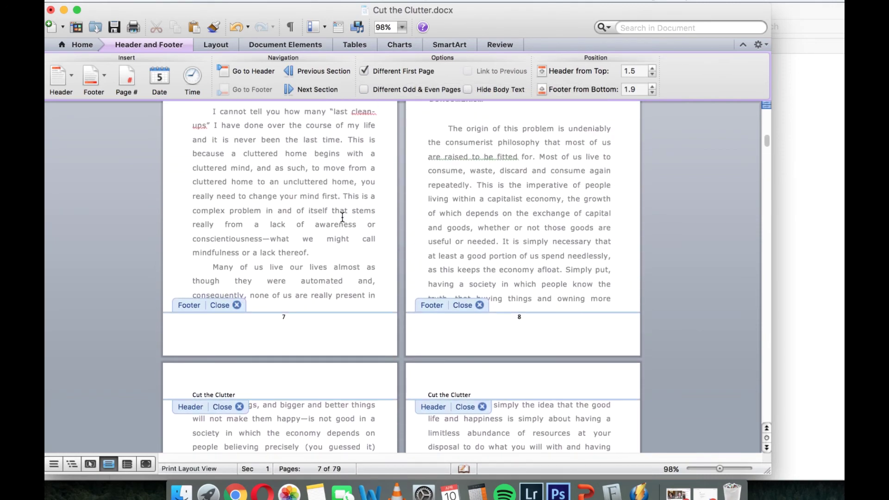
scroll(342, 217, up, 15)
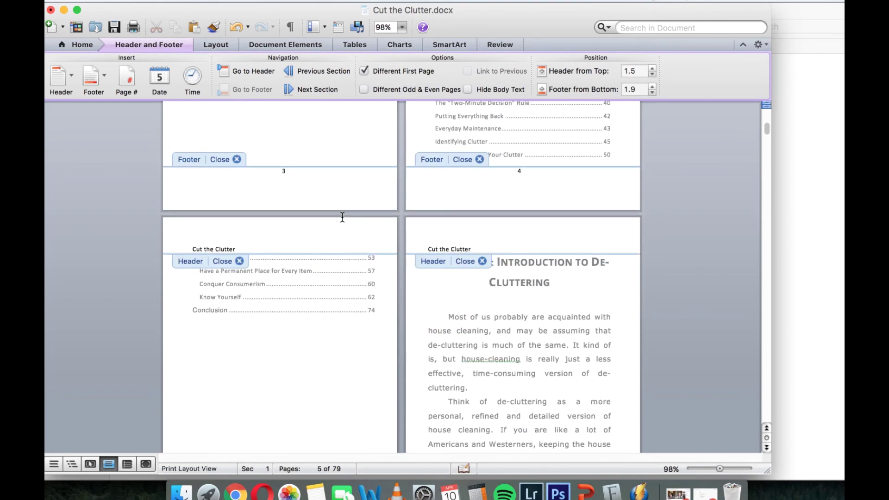
scroll(342, 218, up, 8)
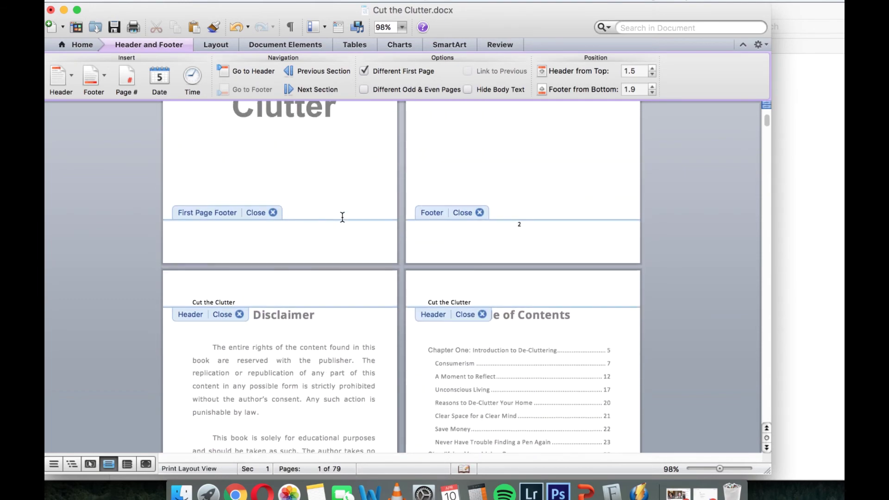
scroll(342, 218, down, 5)
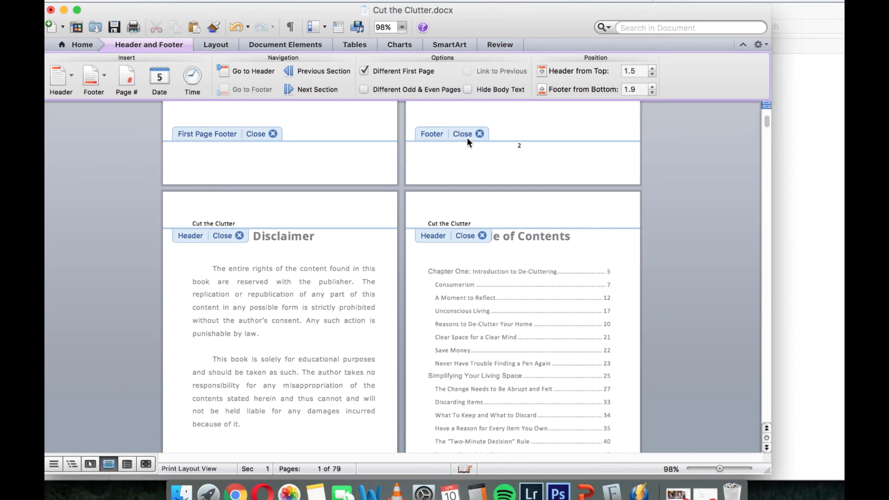
scroll(293, 175, down, 20)
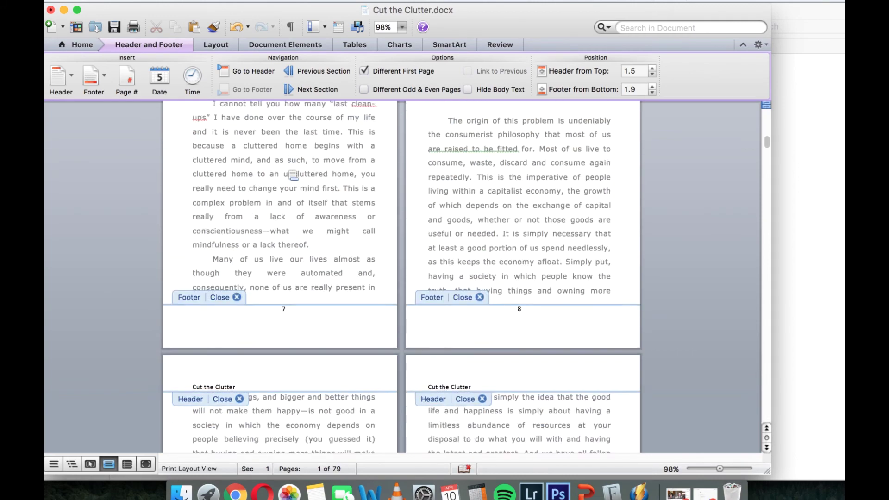
scroll(293, 175, down, 5)
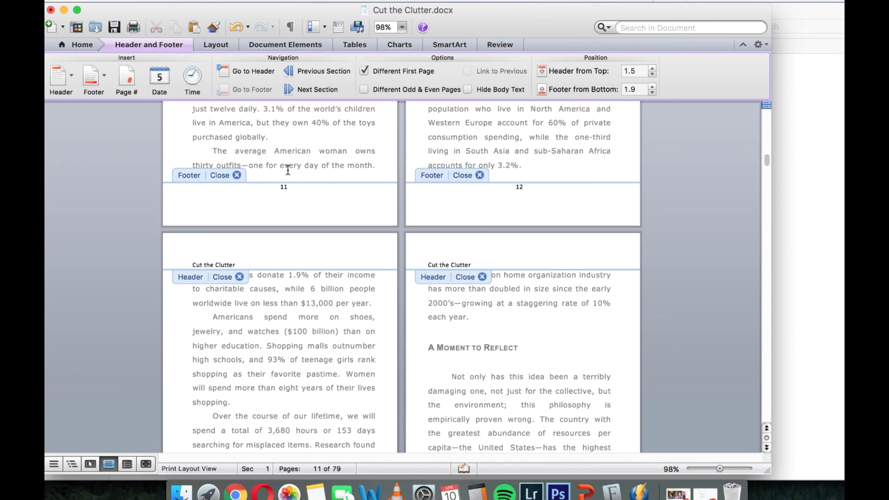
click(621, 1)
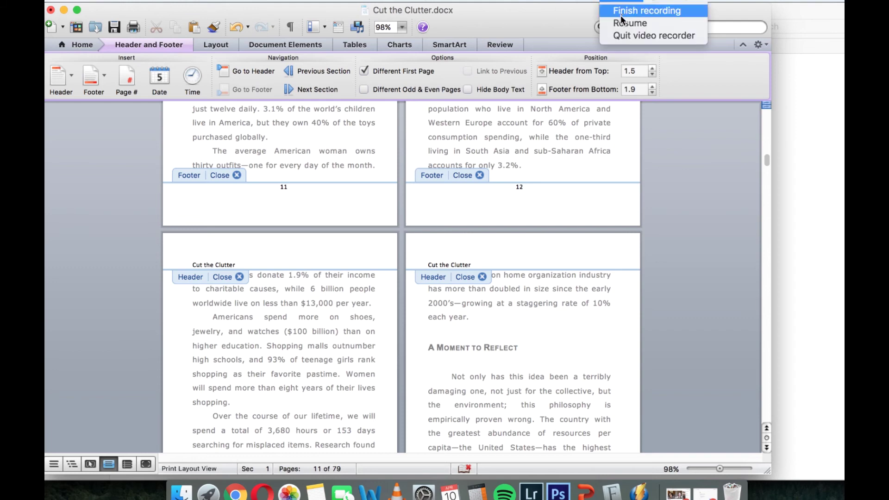
click(623, 23)
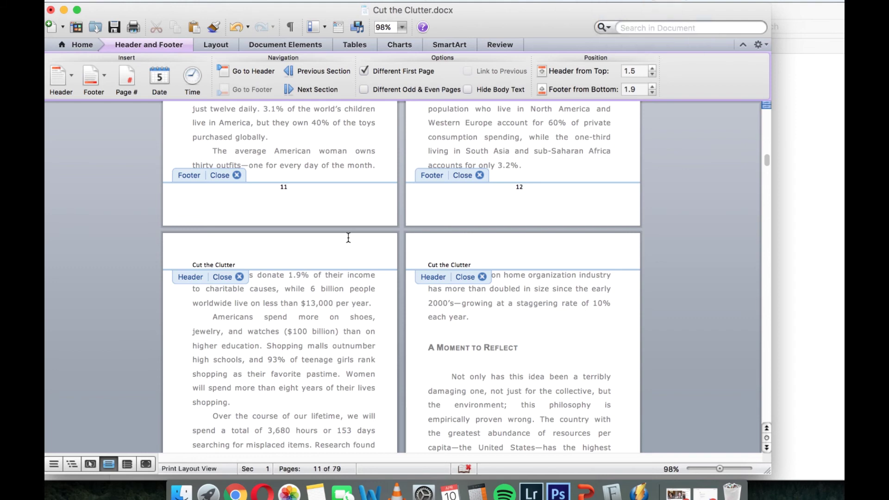
Leave header and footer editing and check how the header title sits above the body text.
click(236, 175)
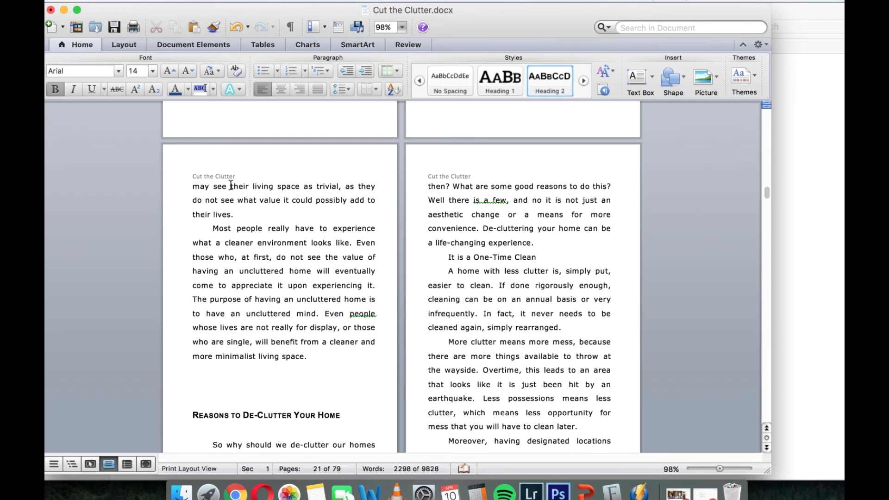
scroll(278, 218, up, 5)
scroll(296, 247, up, 15)
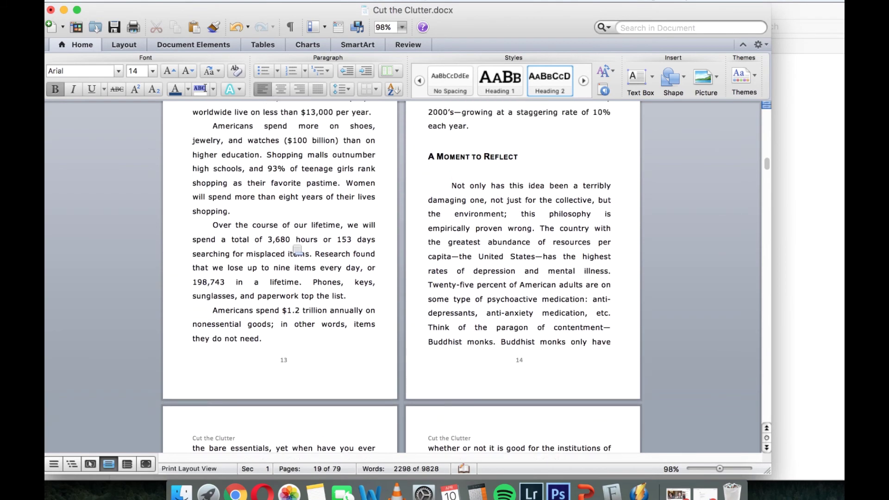
scroll(293, 244, up, 2)
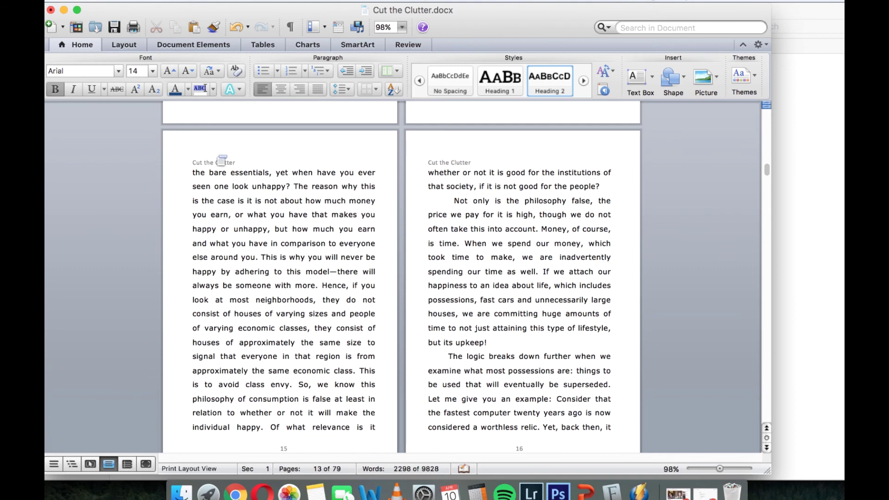
double_click(221, 161)
click(544, 376)
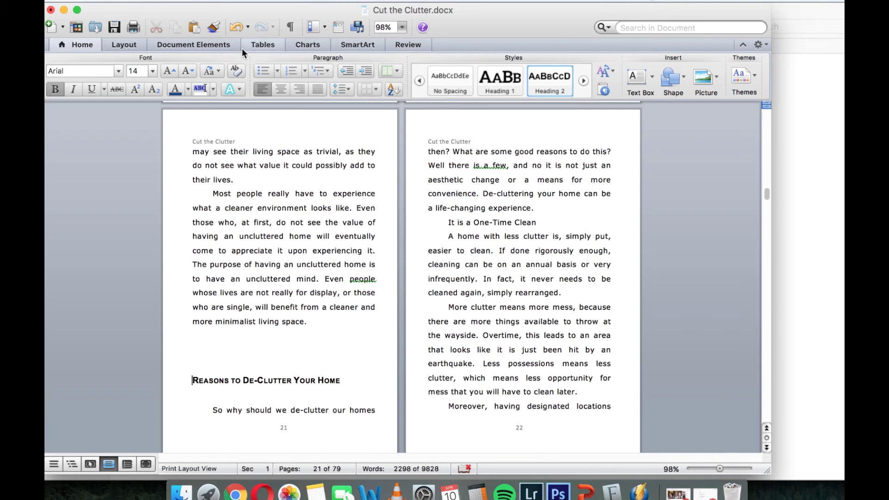
Set the header distance from the edge to 1.1 cm and the footer distance to about 1.4 cm for the whole document.
click(250, 6)
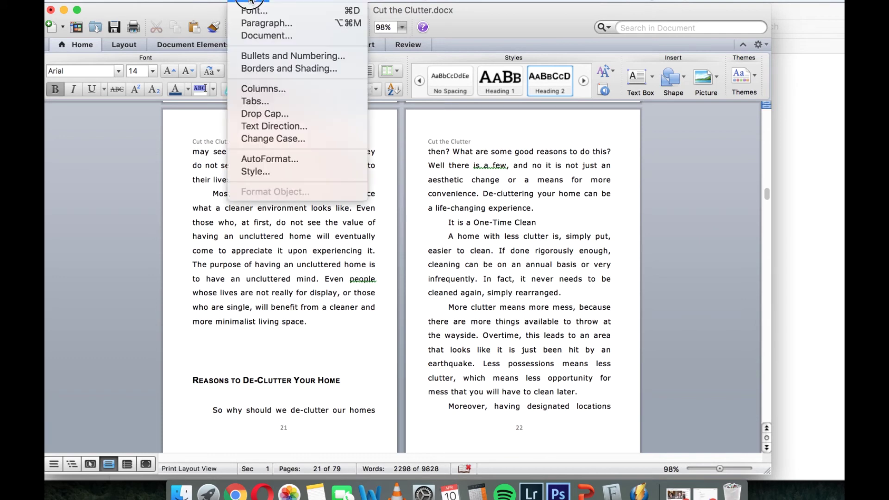
click(255, 37)
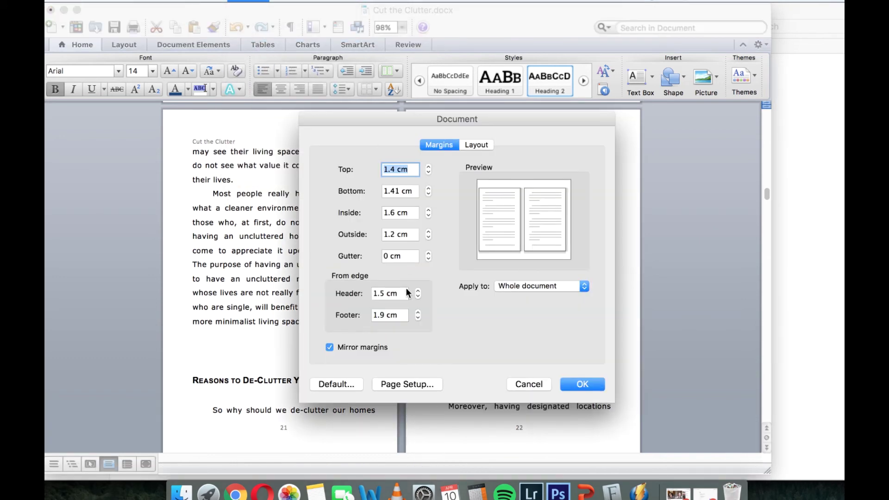
click(418, 297)
click(418, 296)
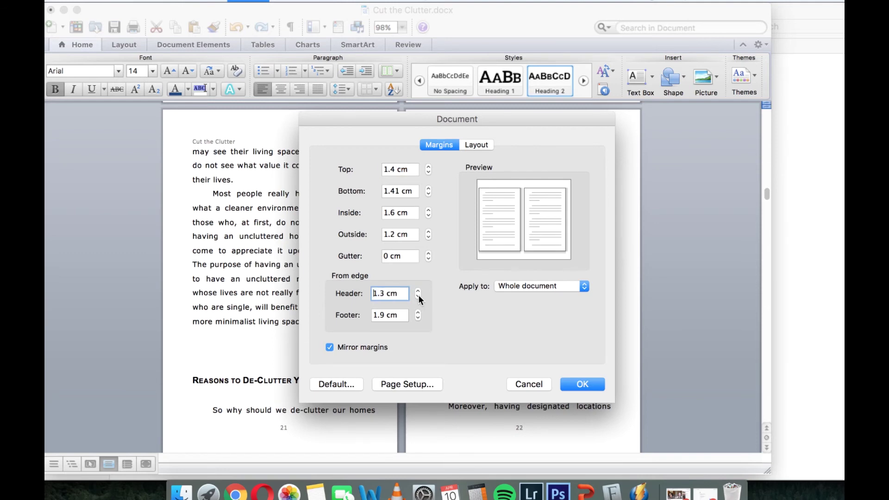
click(418, 296)
click(418, 318)
click(418, 318)
click(418, 318)
click(418, 317)
click(419, 318)
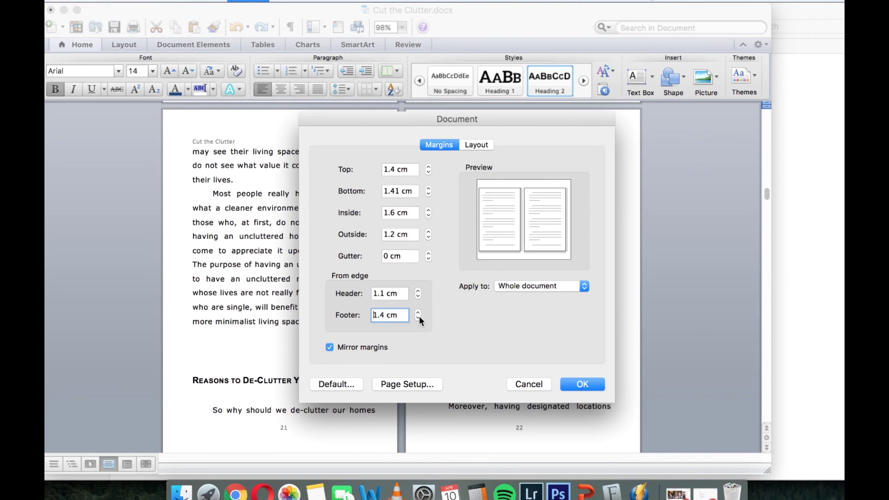
click(419, 318)
click(582, 384)
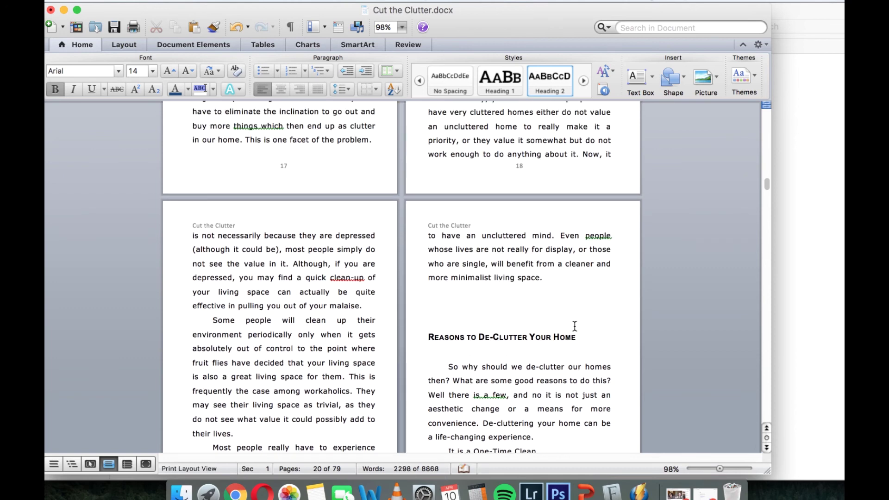
click(616, 1)
click(628, 23)
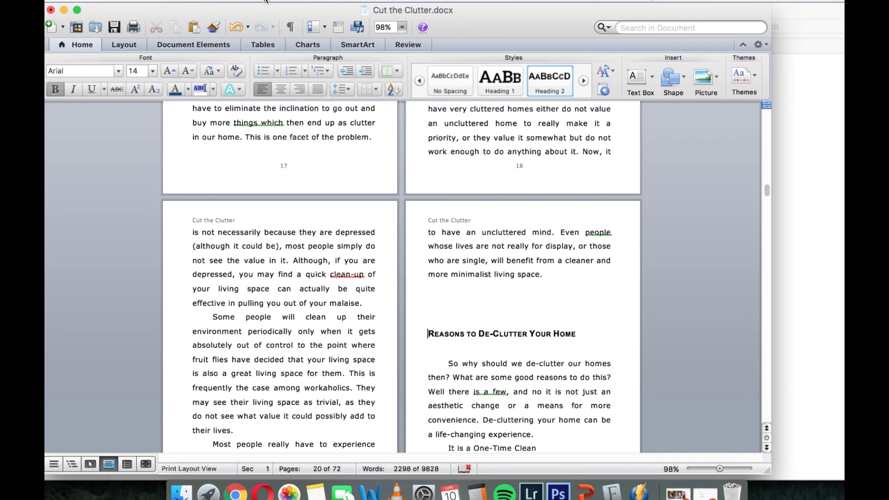
click(255, 1)
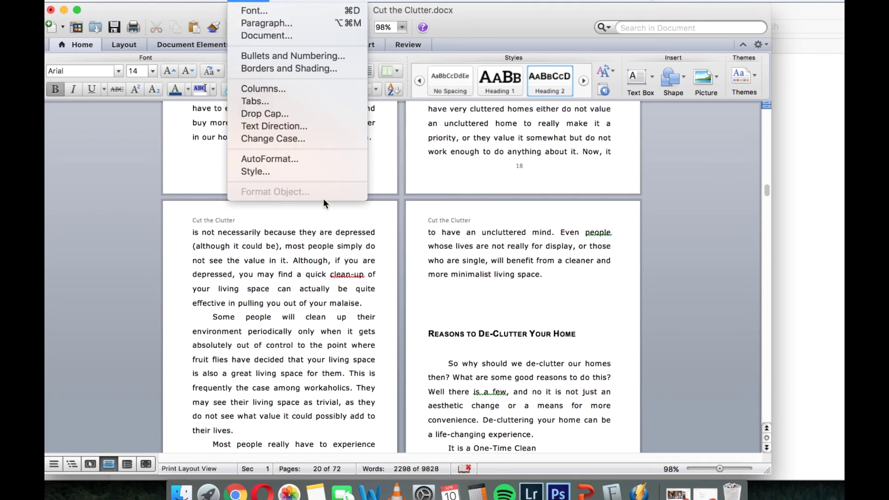
click(382, 213)
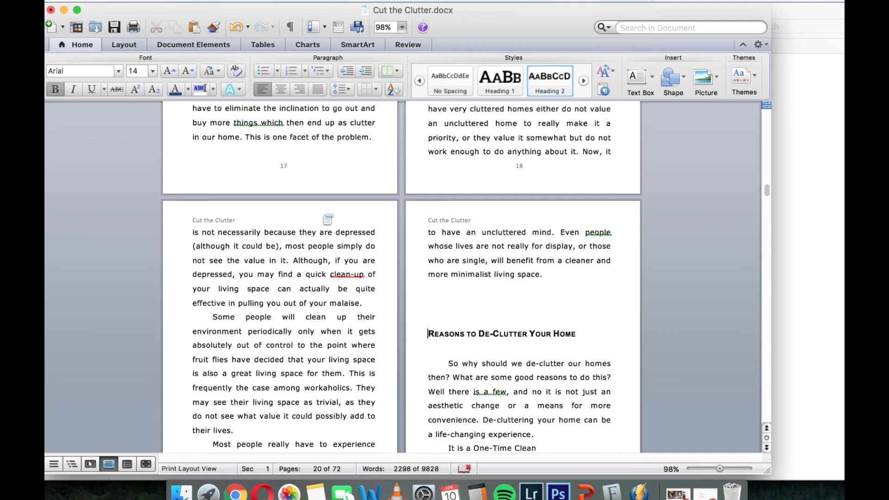
scroll(328, 219, down, 3)
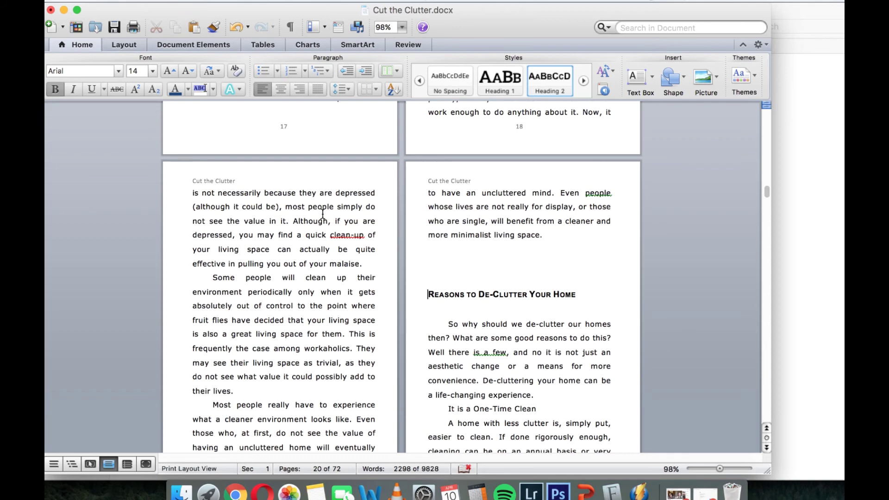
scroll(335, 236, up, 15)
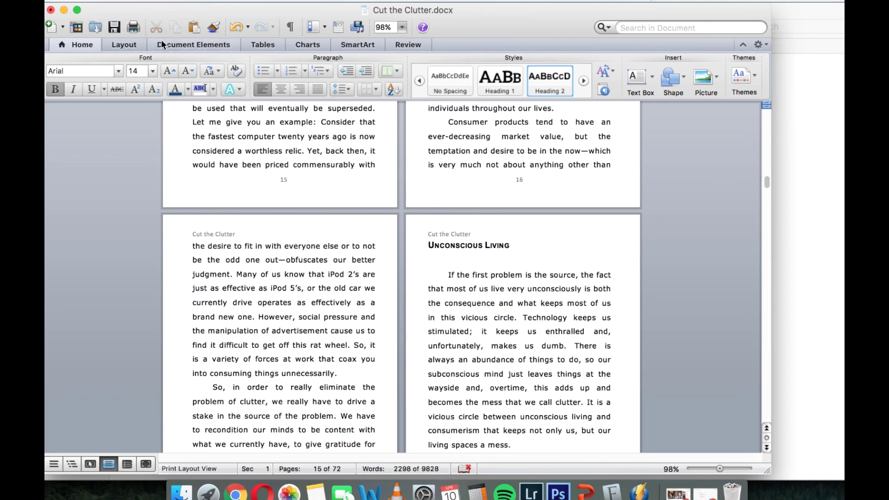
Center the Cut the Clutter title in the page header and leave header editing.
click(174, 0)
mouse_move(143, 0)
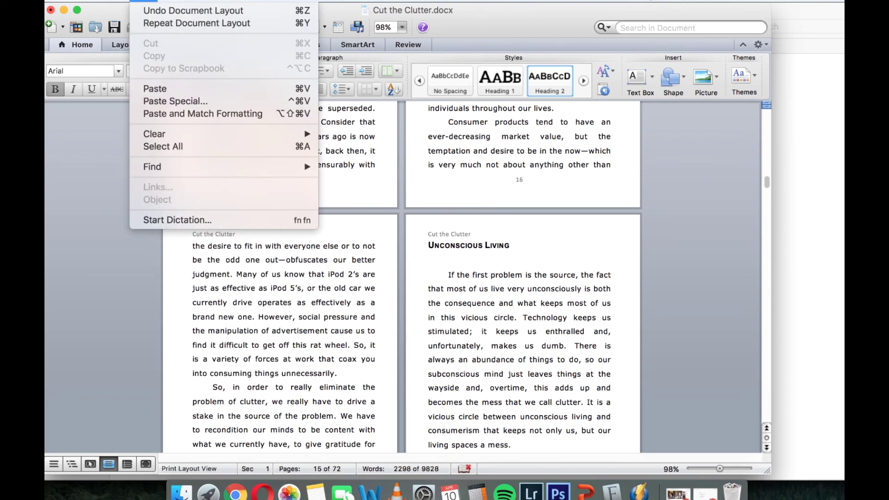
mouse_move(207, 1)
mouse_move(172, 0)
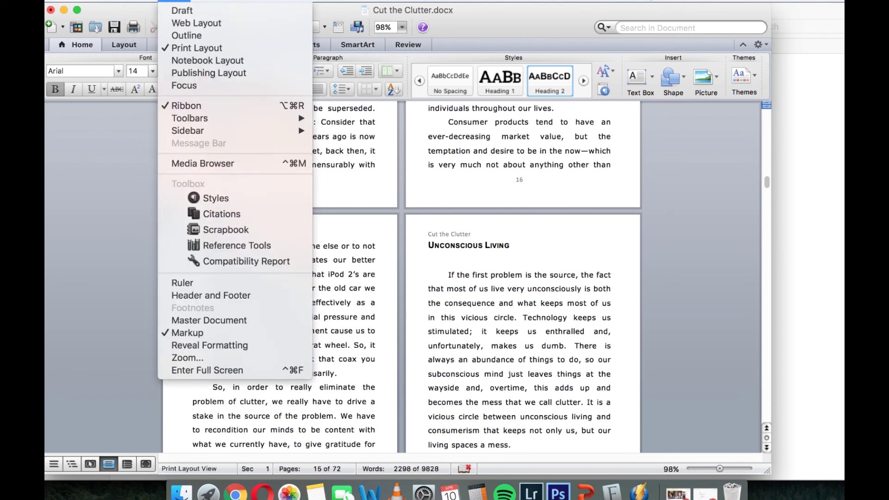
click(209, 296)
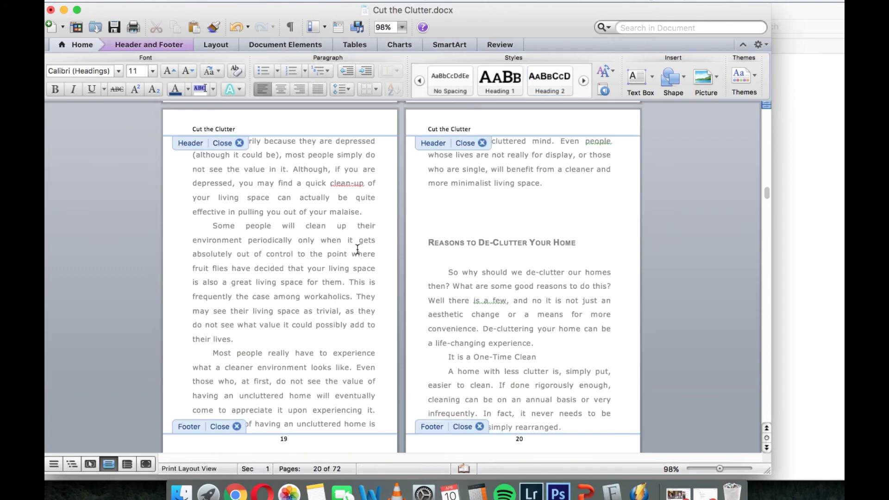
click(285, 90)
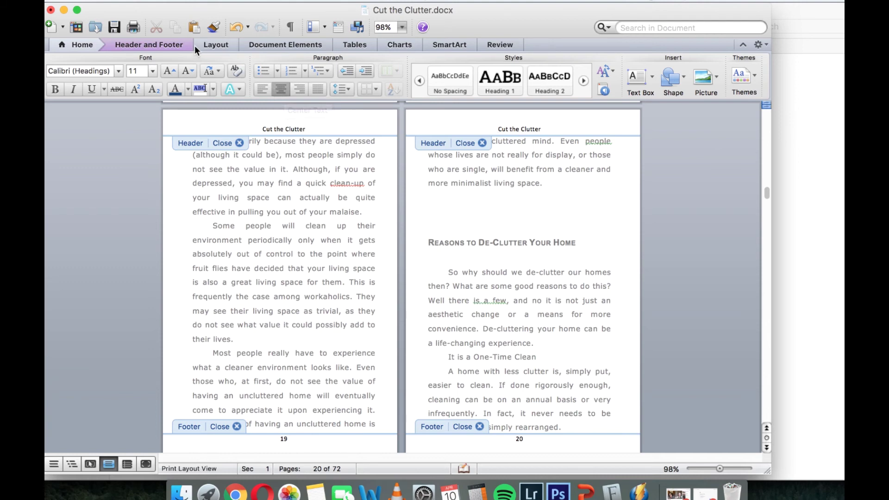
click(230, 141)
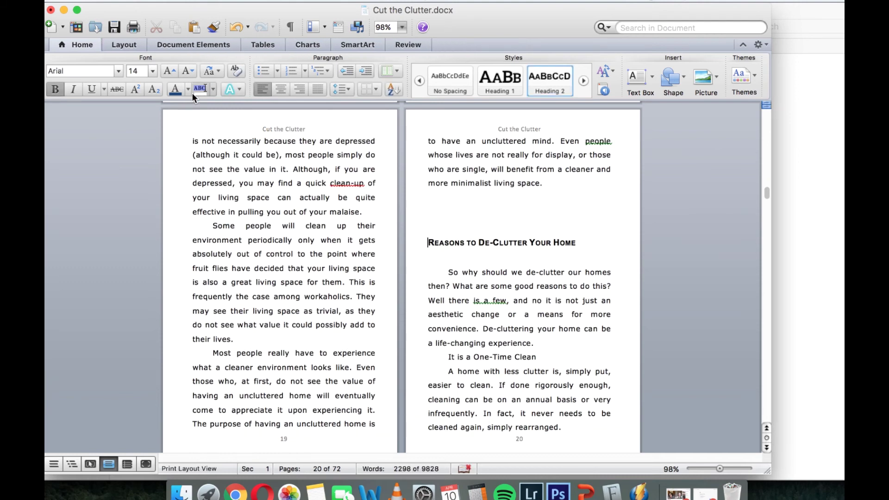
Italicize the Cut the Clutter title in the page header and leave header editing.
click(186, 3)
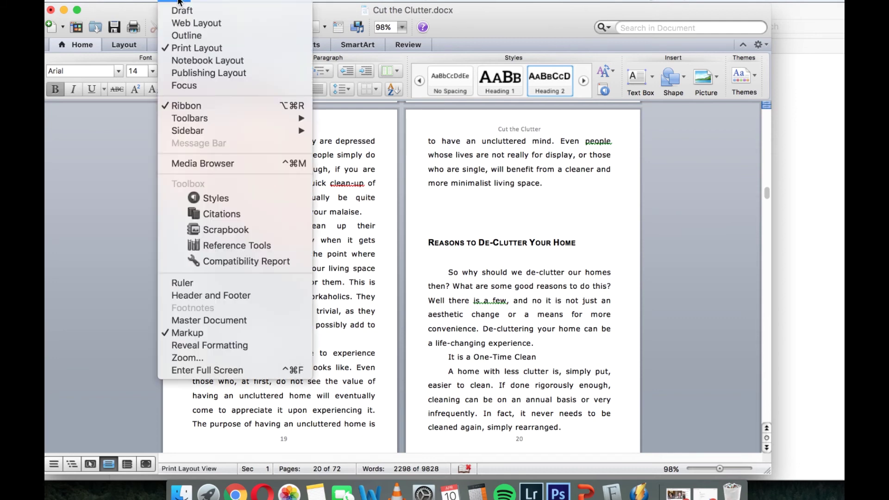
click(202, 296)
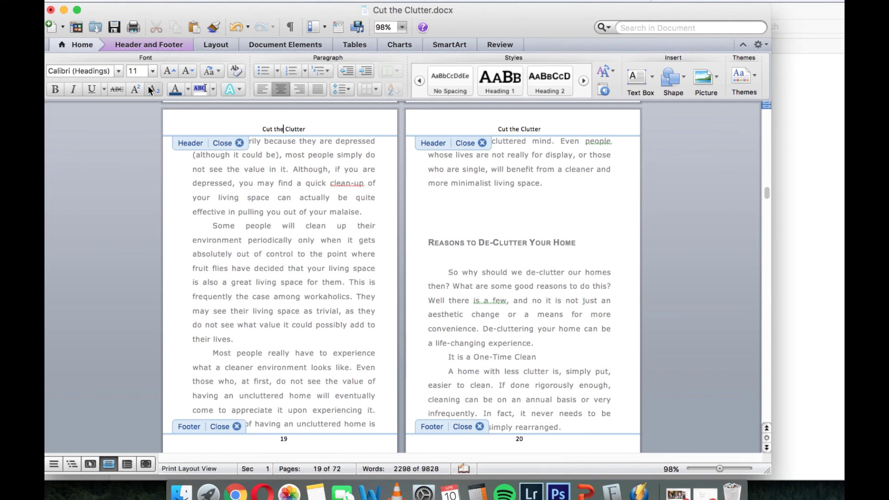
click(72, 90)
drag(307, 134, 262, 130)
click(78, 92)
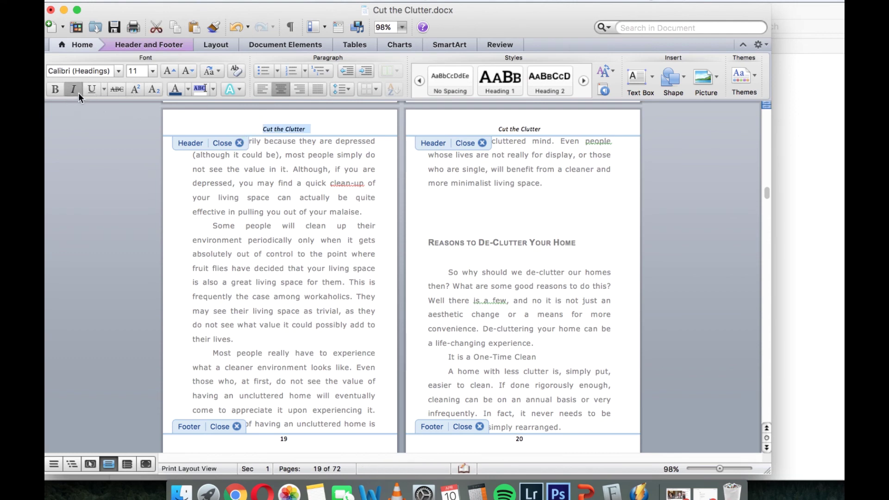
click(238, 143)
Check the header title and the footer page numbers on the surrounding body pages.
scroll(313, 237, down, 3)
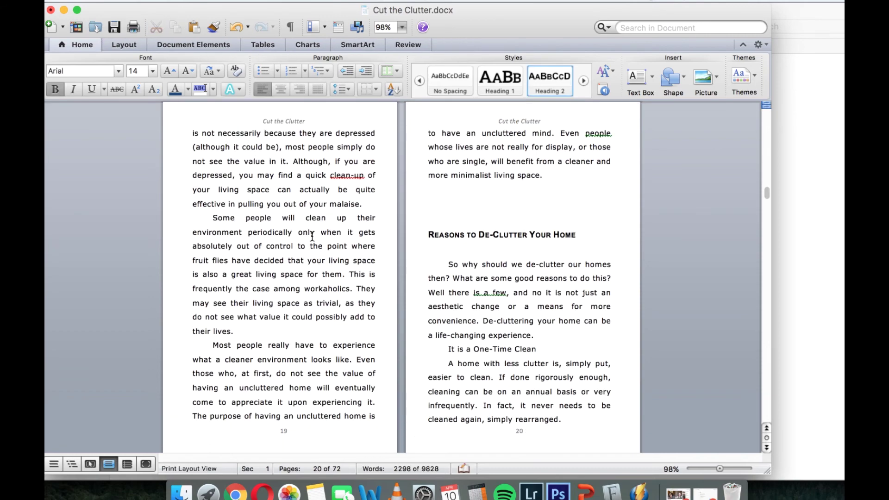
scroll(312, 236, up, 15)
scroll(313, 237, up, 10)
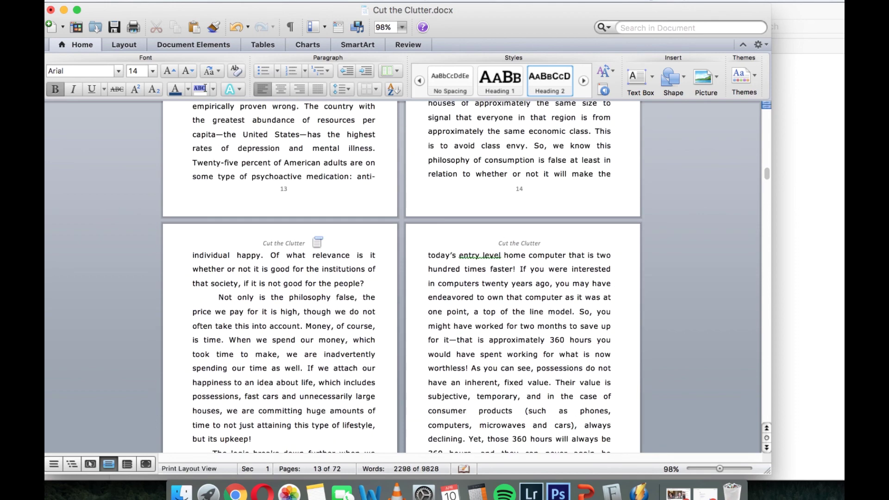
scroll(312, 236, down, 5)
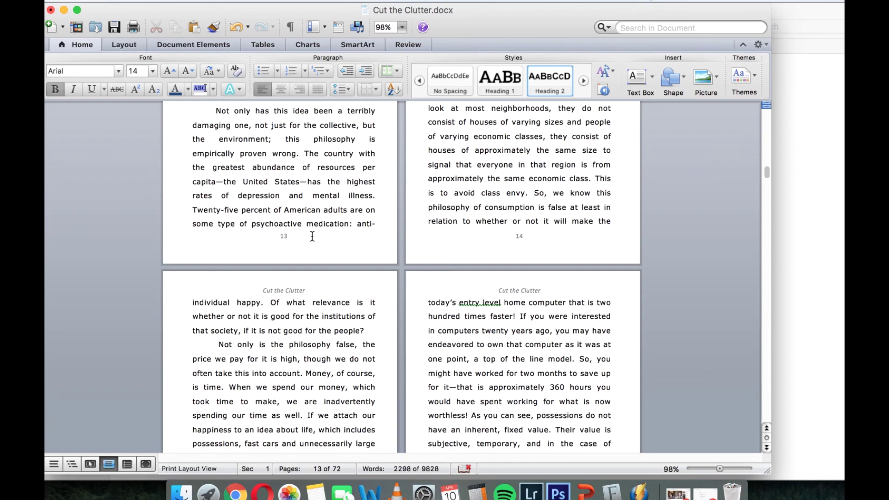
scroll(312, 236, down, 20)
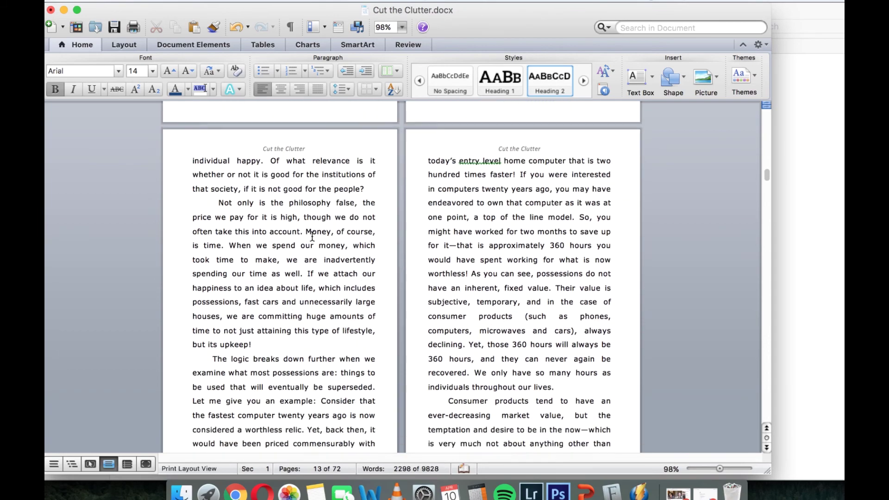
scroll(312, 236, down, 8)
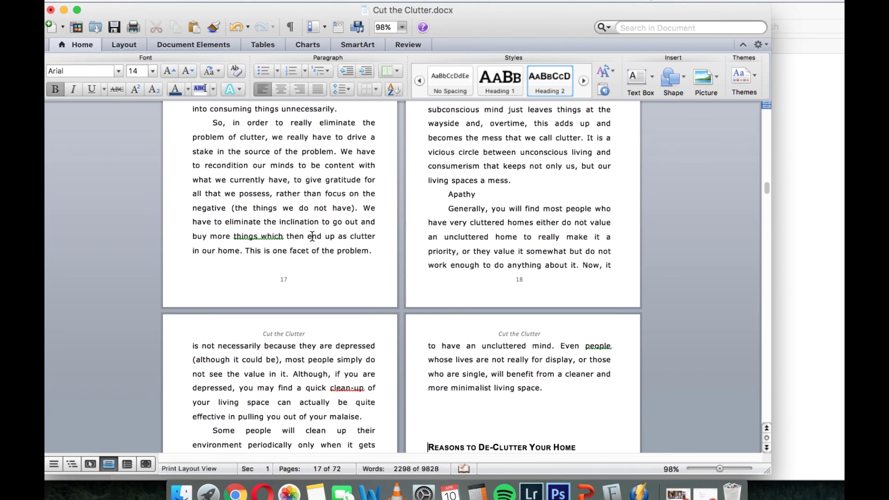
scroll(312, 237, up, 11)
scroll(312, 237, up, 14)
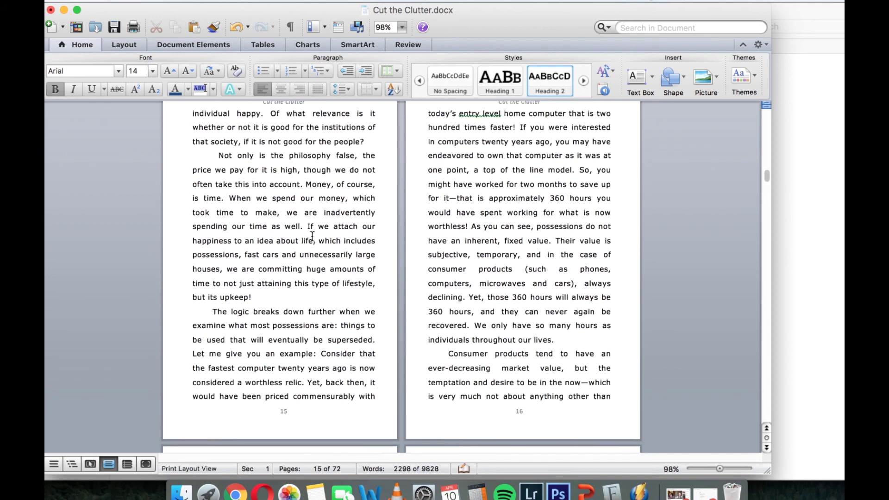
scroll(312, 237, up, 6)
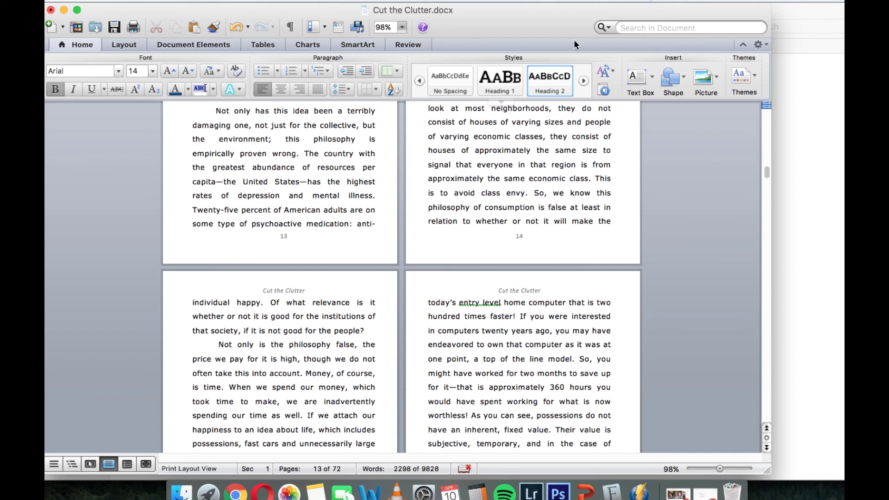
click(620, 2)
click(622, 24)
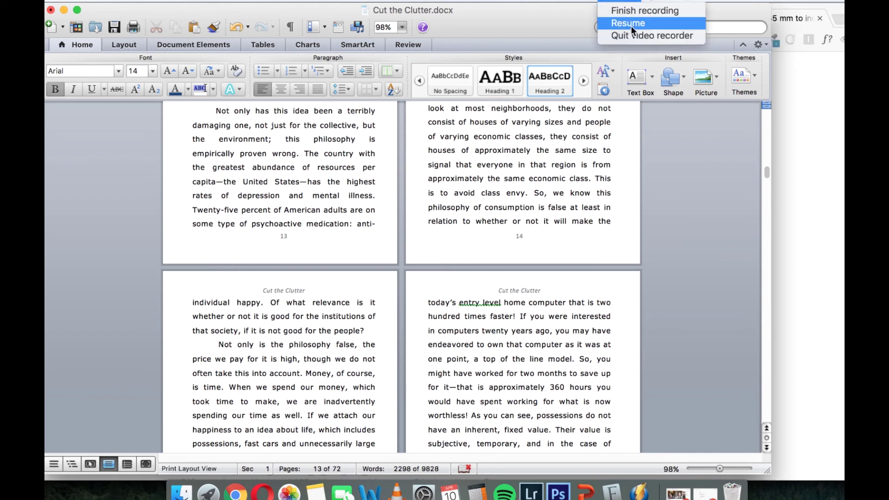
click(632, 24)
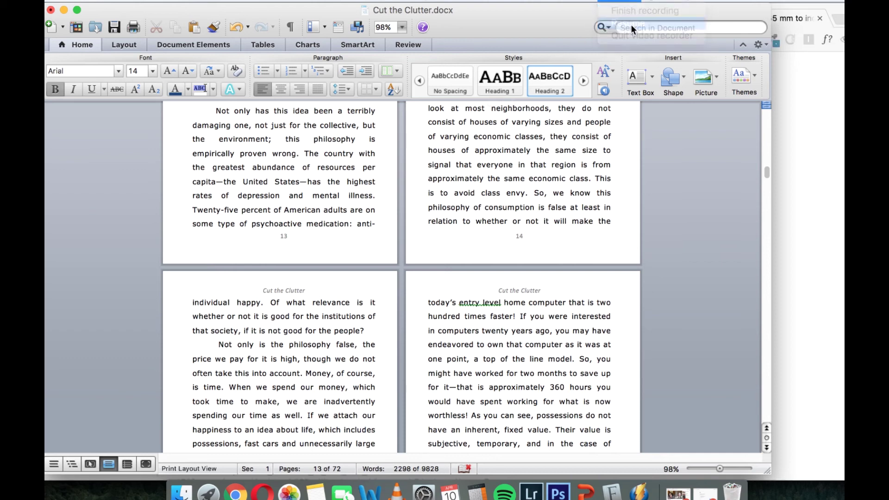
click(701, 194)
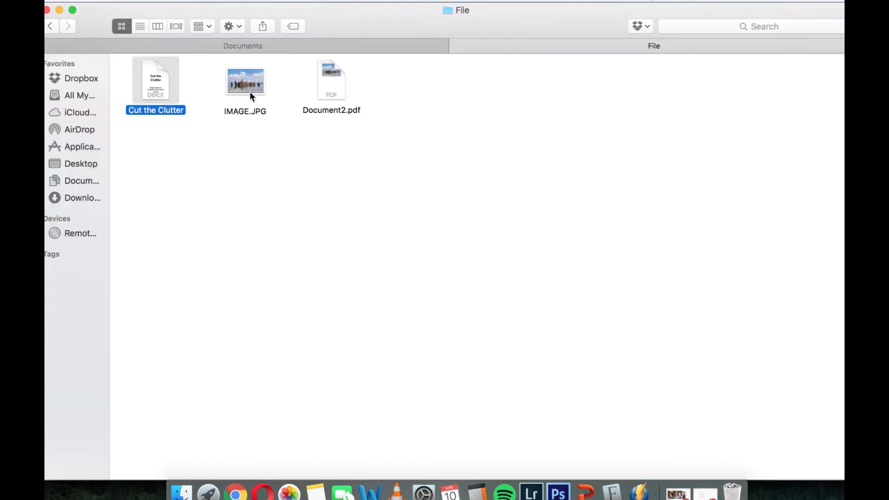
Open IMAGE.JPG from the File folder, examine its DPI in the general image information, close it and return to the manuscript in Word.
double_click(245, 85)
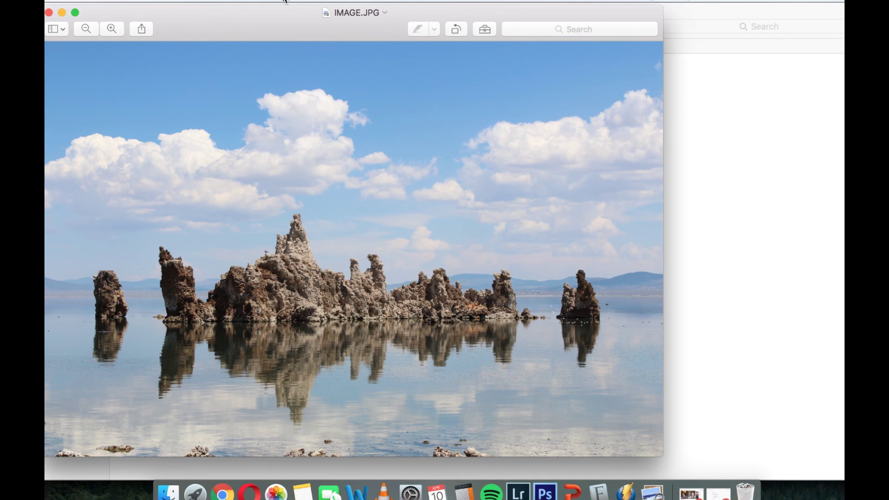
click(283, 0)
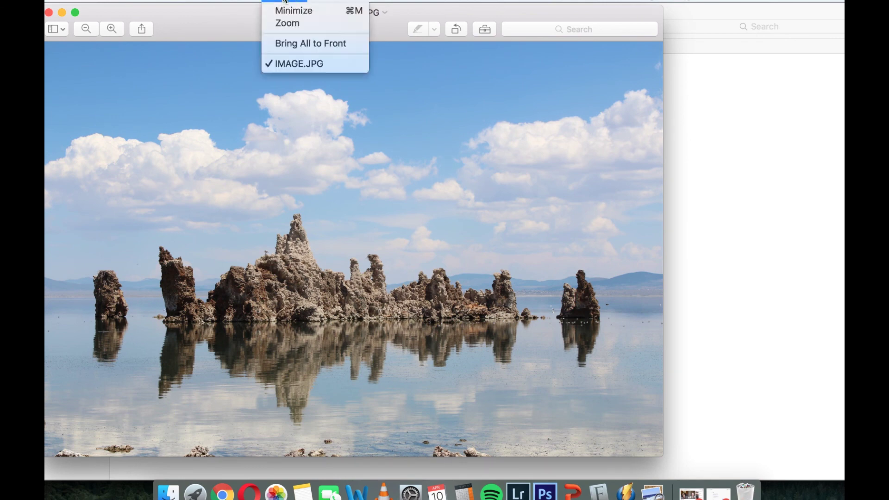
click(251, 10)
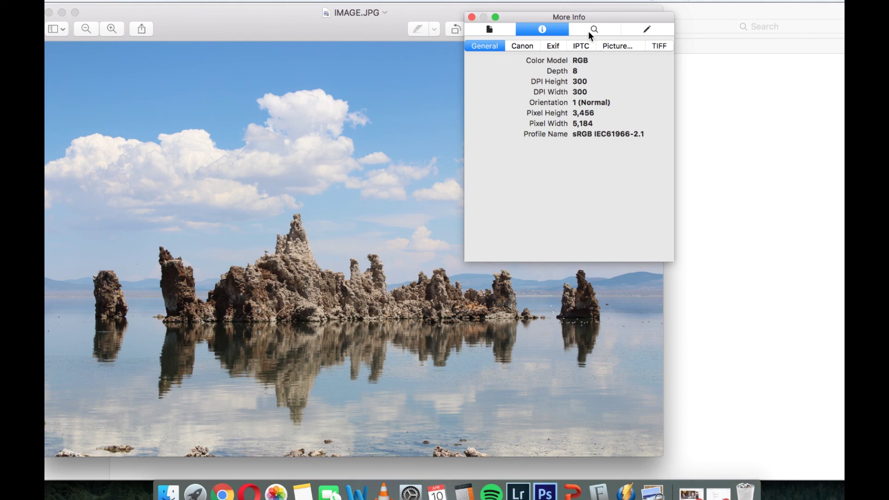
drag(593, 19, 593, 32)
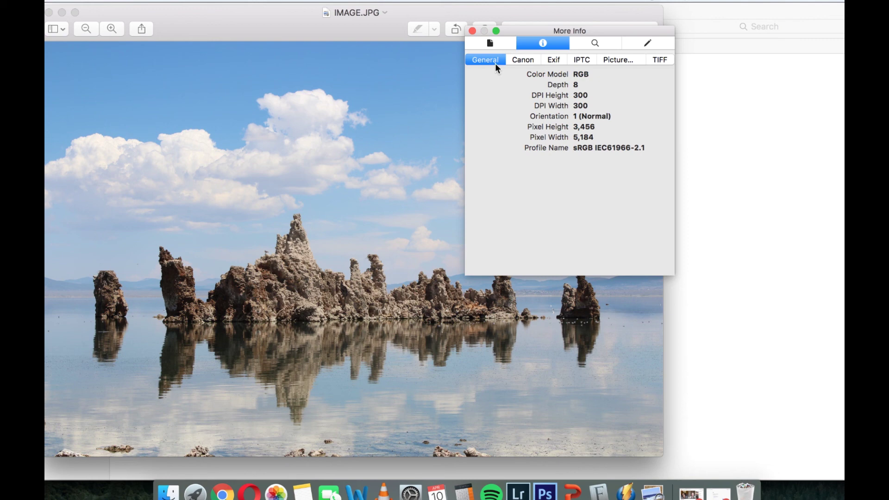
click(472, 31)
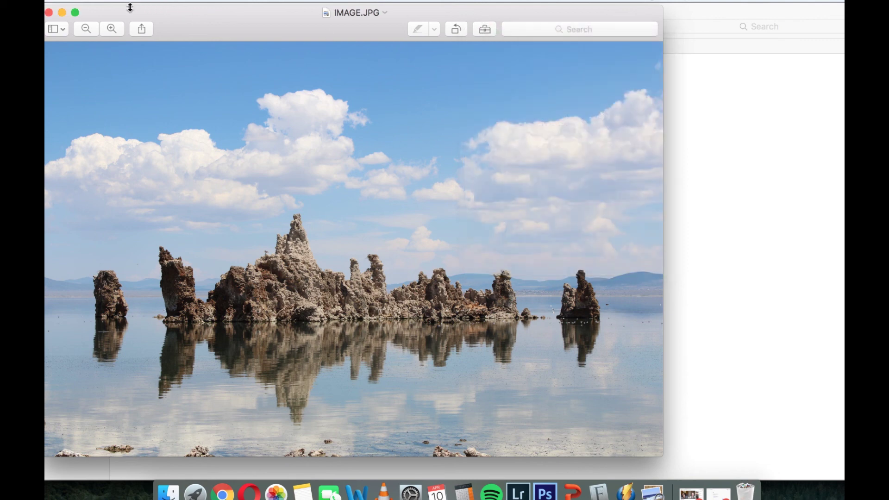
click(49, 12)
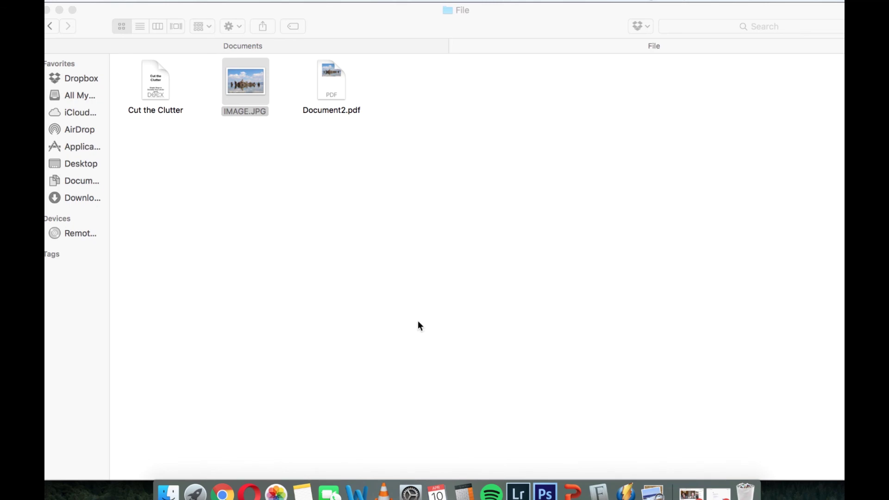
click(357, 492)
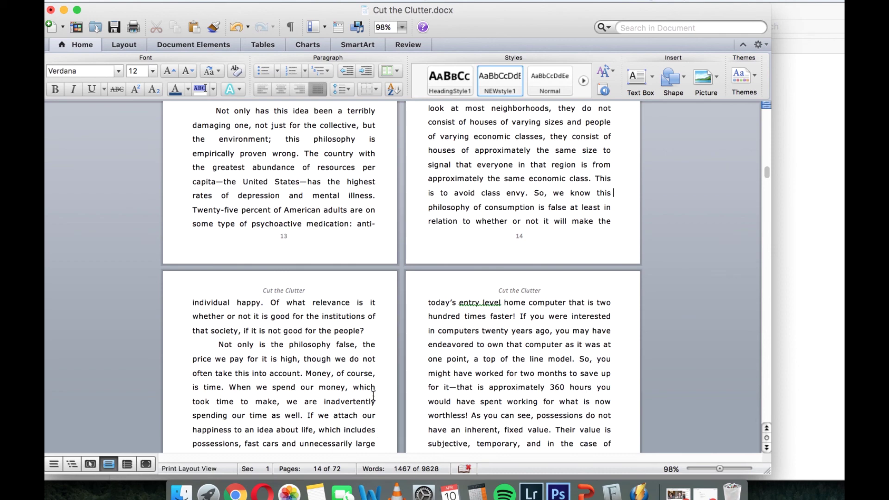
Review the formatted body pages 11 to 16, examining their text layout, header title and footer page numbers.
scroll(368, 366, down, 1)
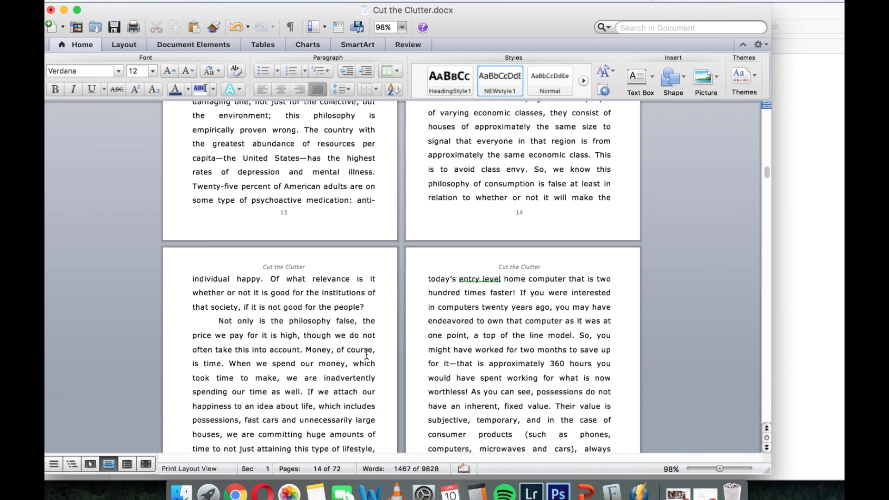
scroll(366, 354, up, 10)
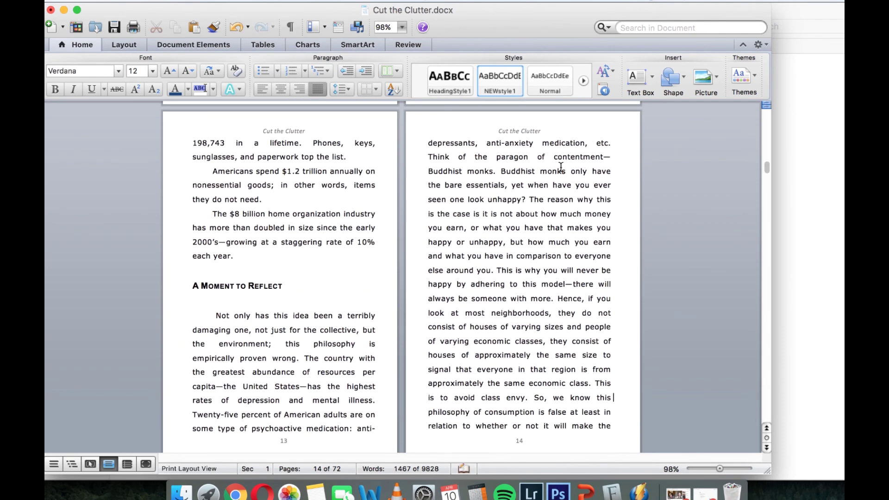
scroll(556, 176, down, 6)
scroll(554, 180, down, 11)
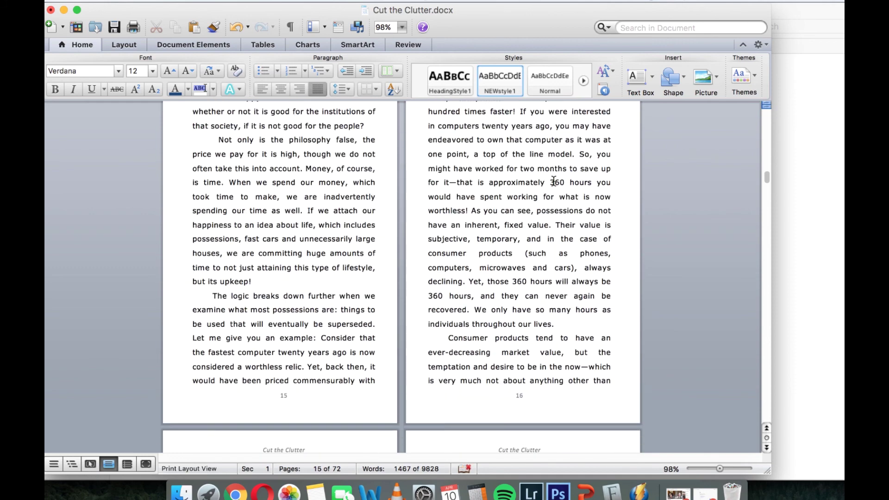
scroll(553, 181, up, 4)
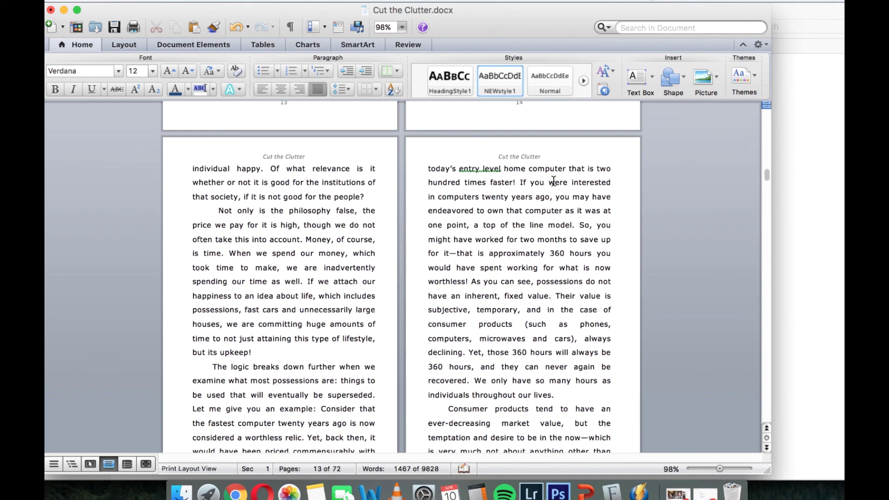
scroll(559, 186, down, 4)
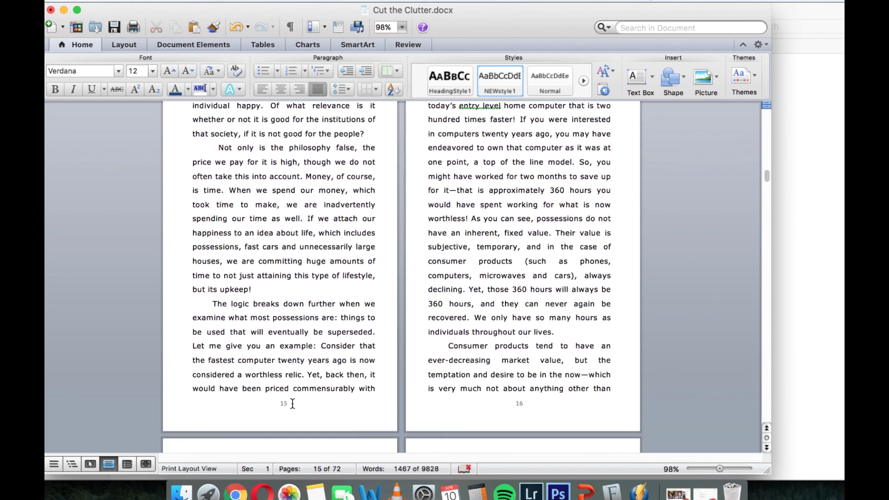
scroll(292, 403, up, 4)
scroll(292, 403, up, 18)
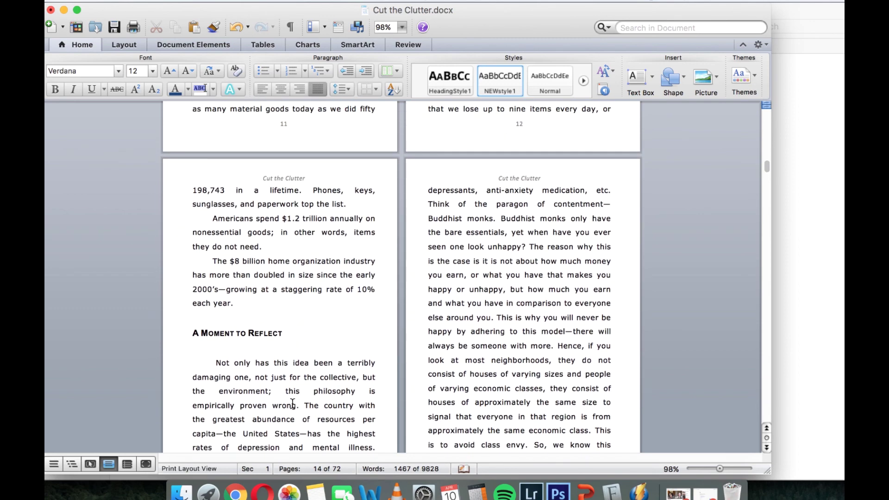
scroll(292, 403, up, 5)
scroll(293, 404, up, 7)
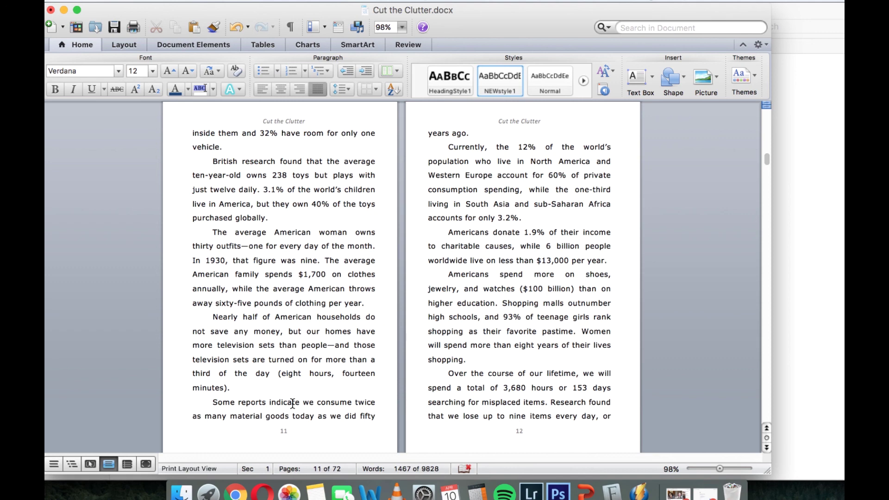
scroll(293, 403, down, 2)
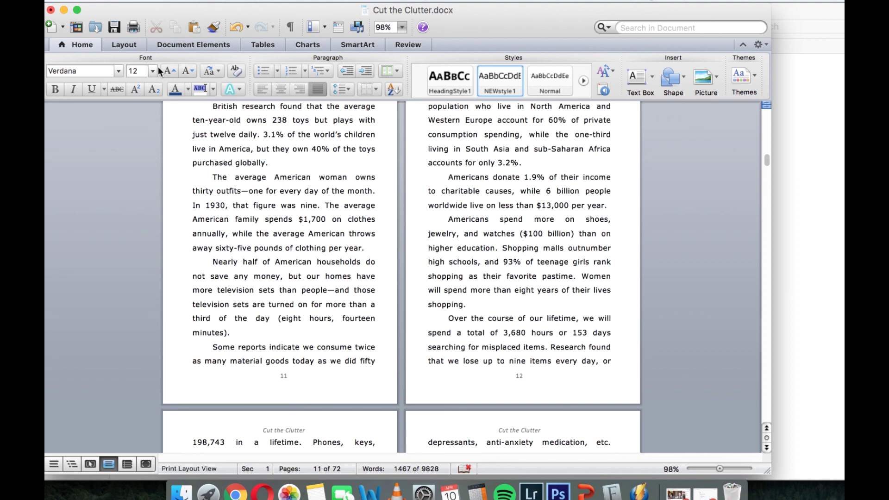
Save a copy of the manuscript as a PDF named Cut the Clutter in the File folder, accepting the footer outside the printable area.
click(119, 1)
click(120, 1)
click(119, 1)
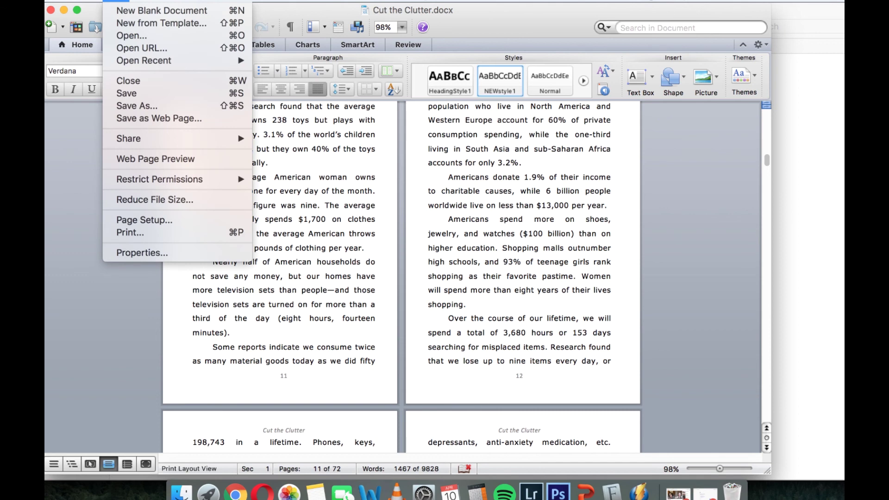
click(151, 106)
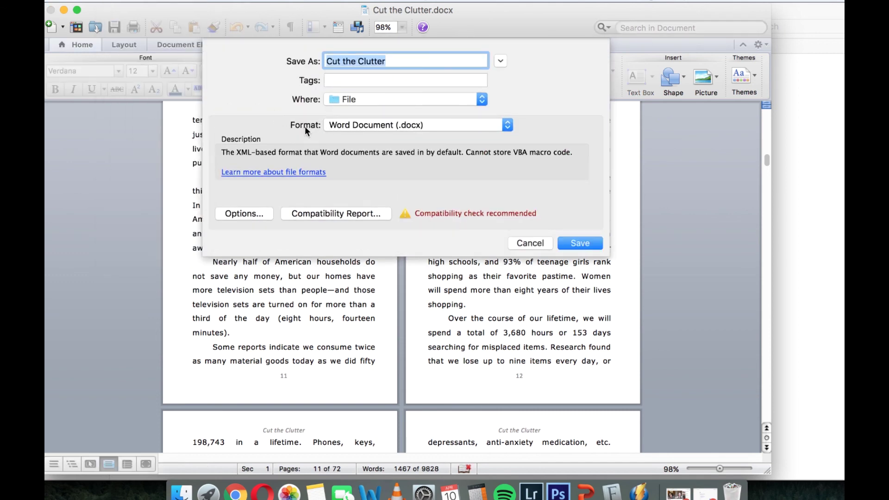
click(350, 124)
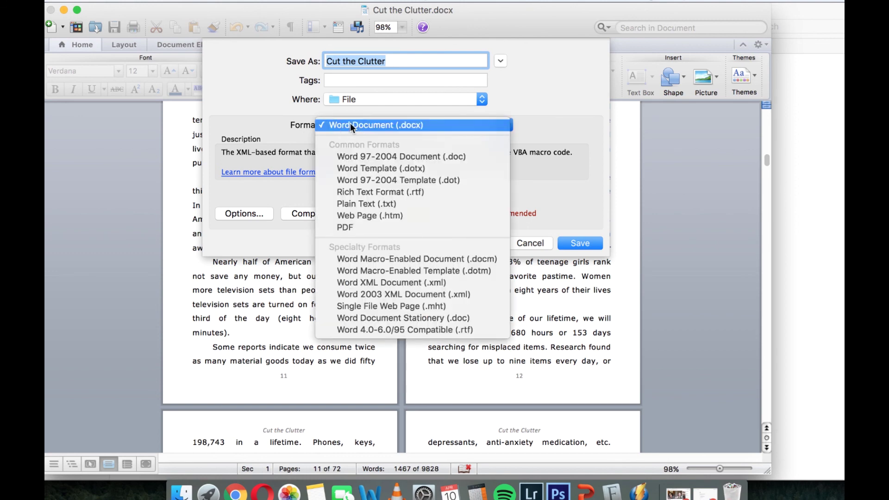
click(368, 229)
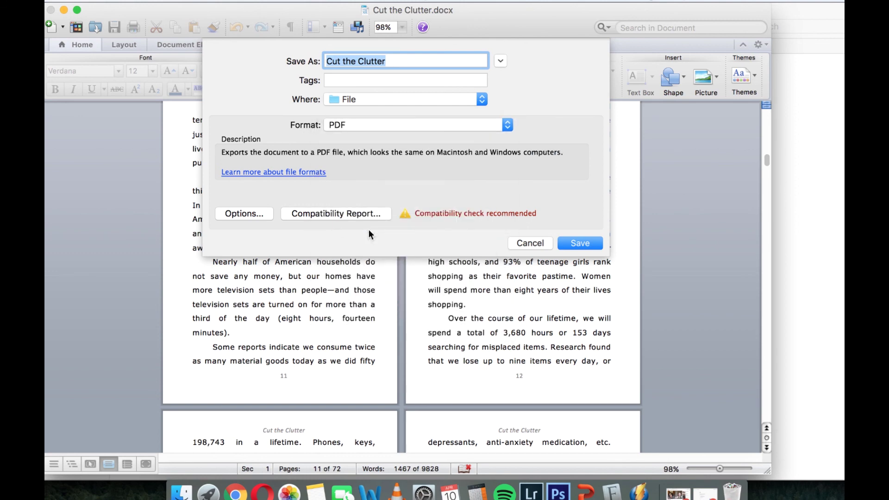
click(578, 245)
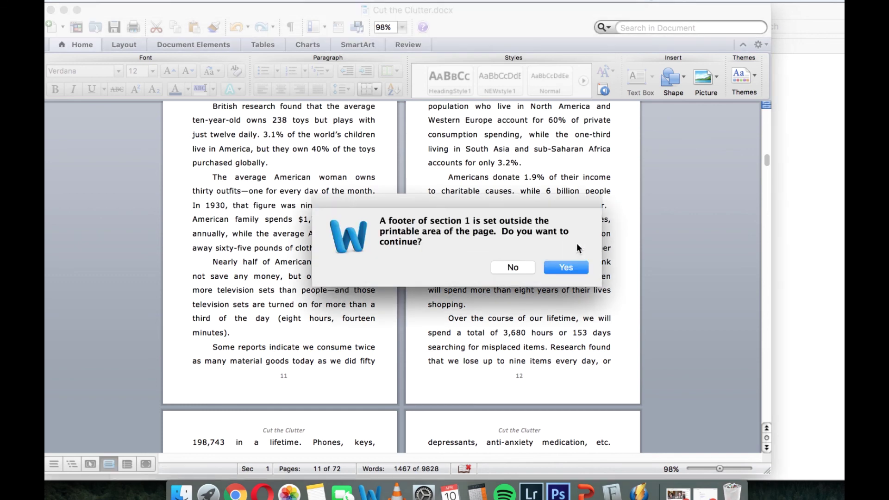
click(573, 268)
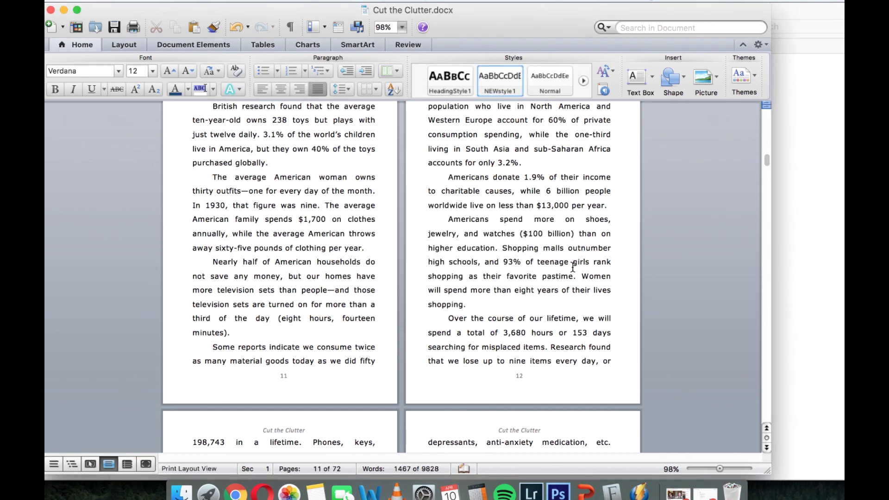